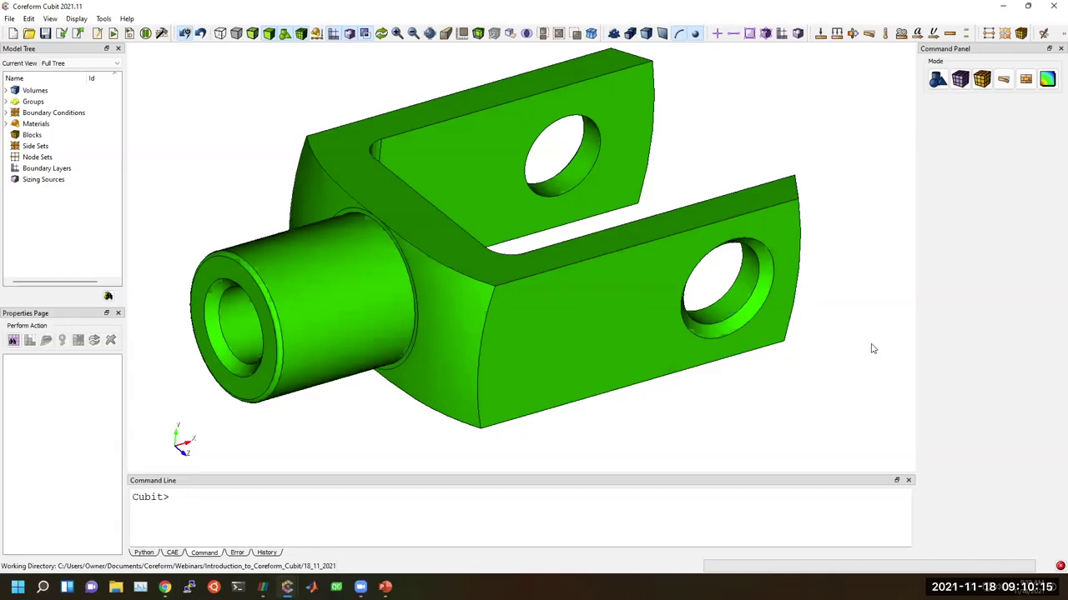
Remove the chamfer surfaces 3 and 7 around the outer pin holes of both fork arms, extending the adjoining surfaces
click(938, 79)
click(960, 115)
click(960, 151)
click(951, 199)
click(949, 247)
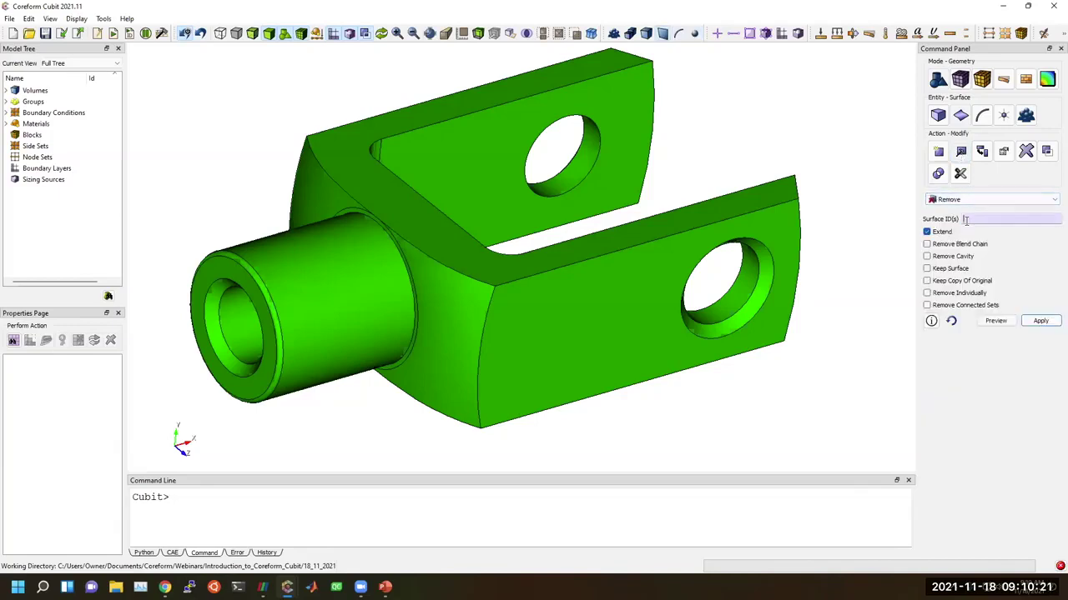
click(744, 321)
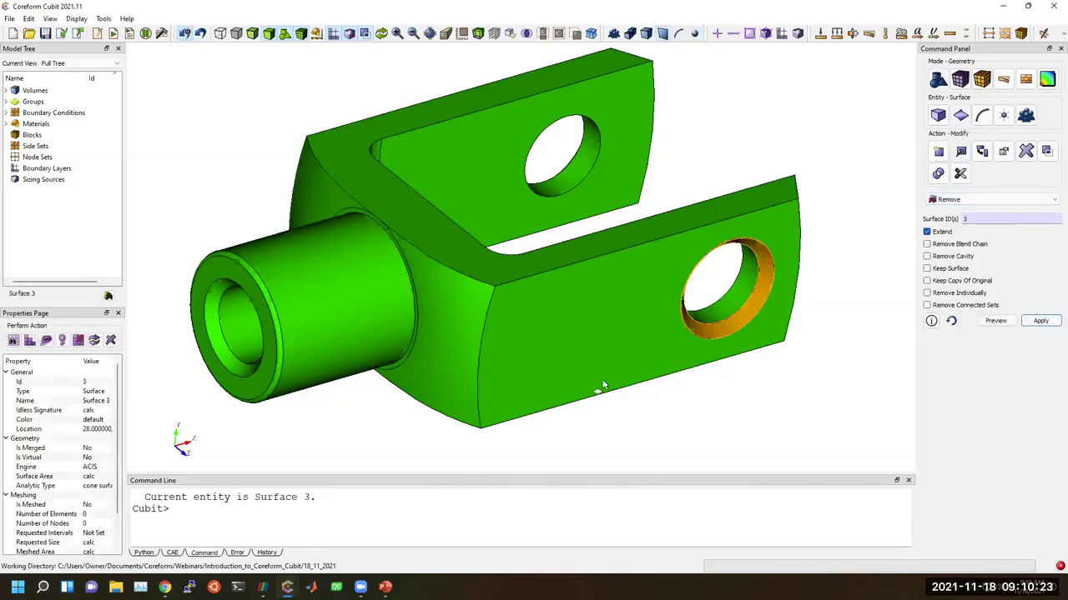
right_click(742, 316)
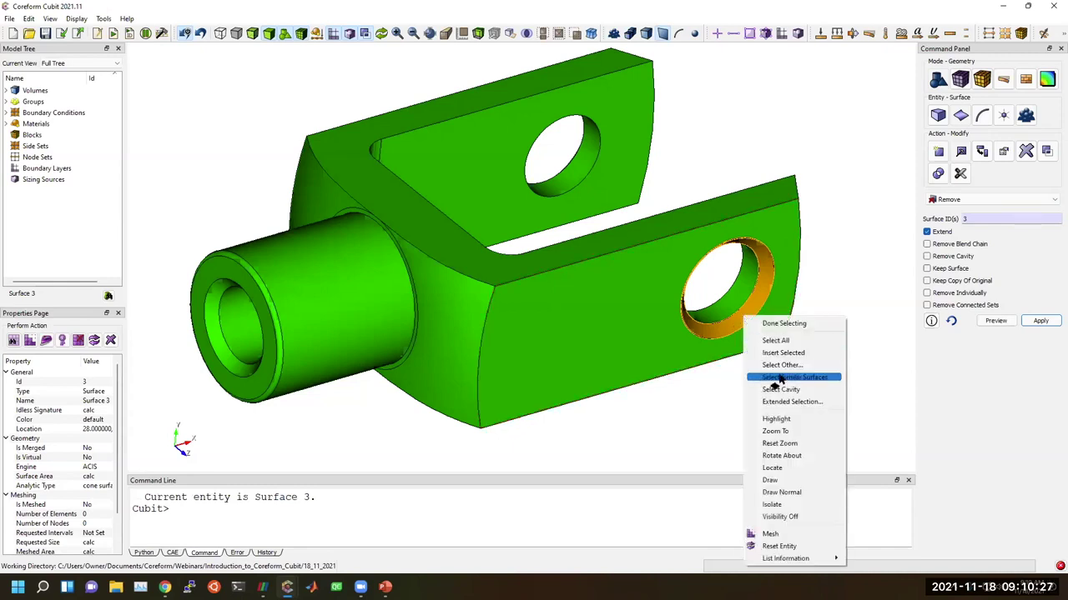
click(780, 379)
middle_drag(780, 380, 774, 348)
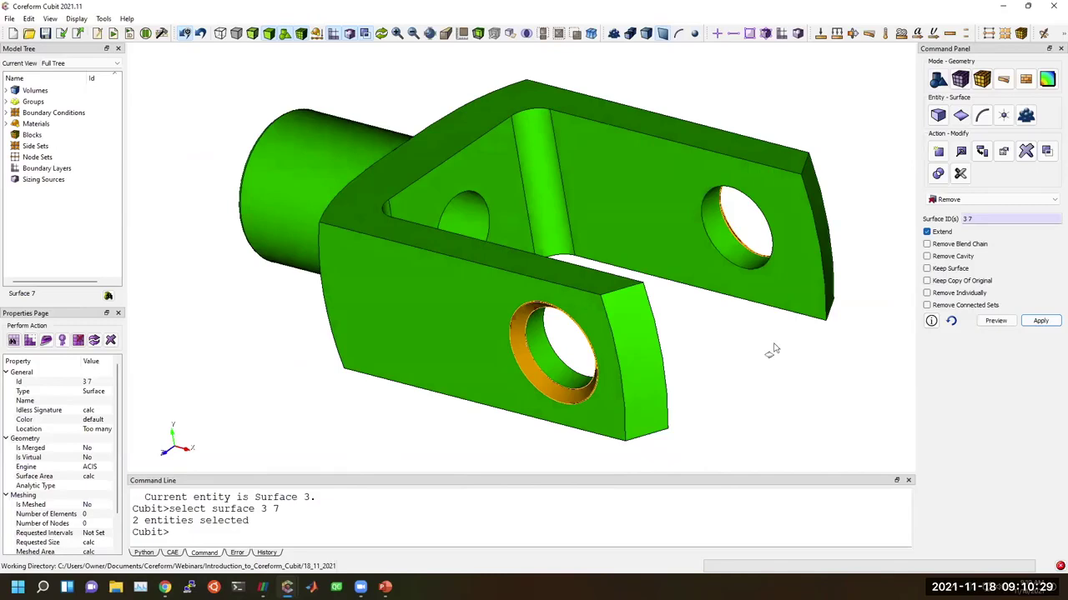
click(1041, 321)
Remove the outer rim blend surface 15 and the bore chamfer surface 13 at the free end of the cylindrical shank
middle_drag(558, 321, 462, 320)
click(342, 321)
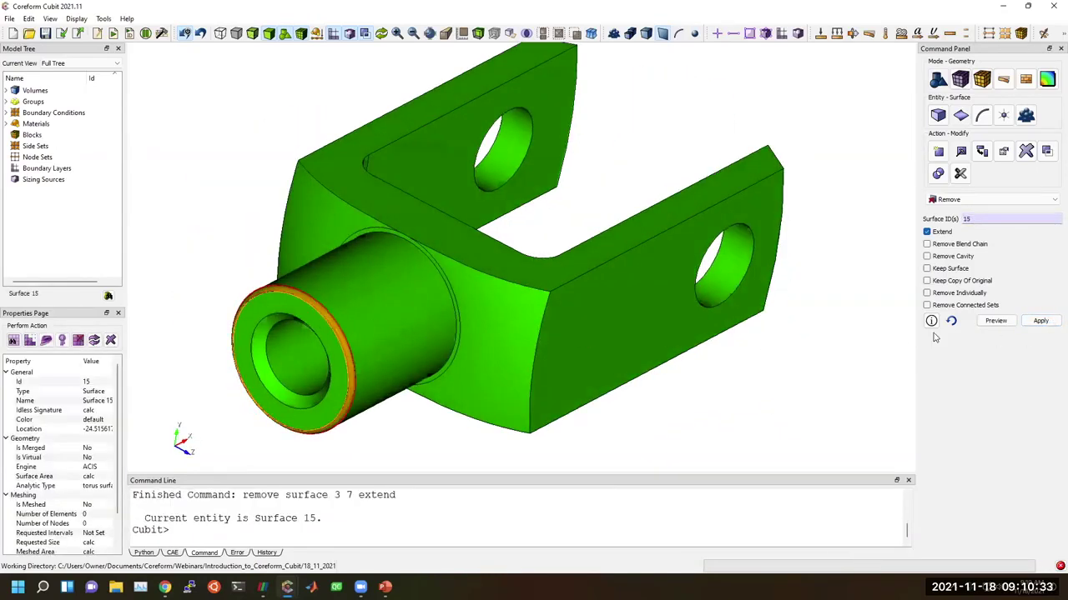
middle_drag(397, 332, 279, 294)
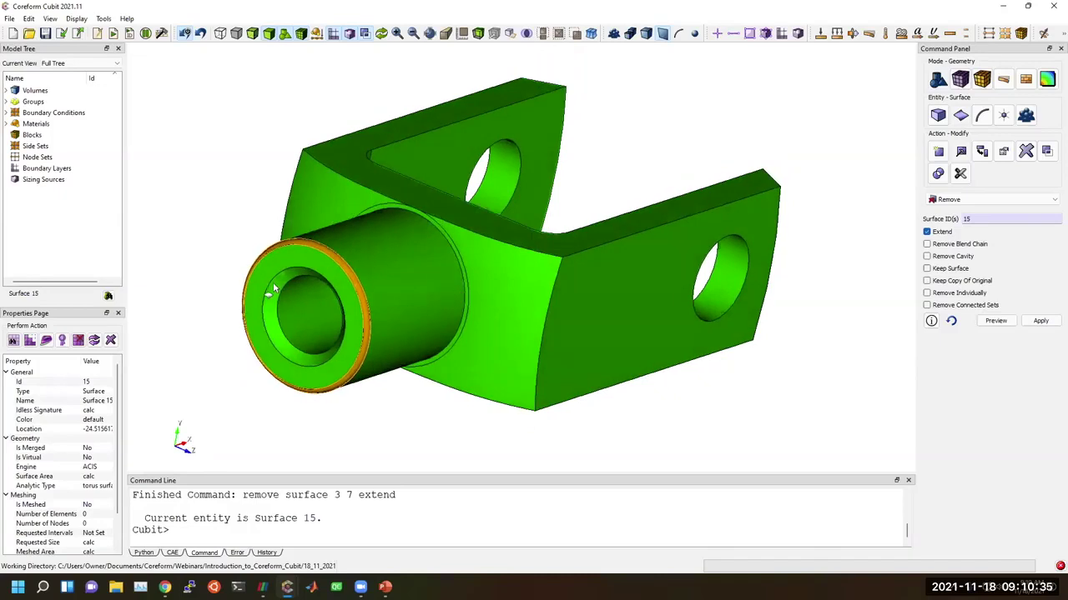
ctrl+click(274, 288)
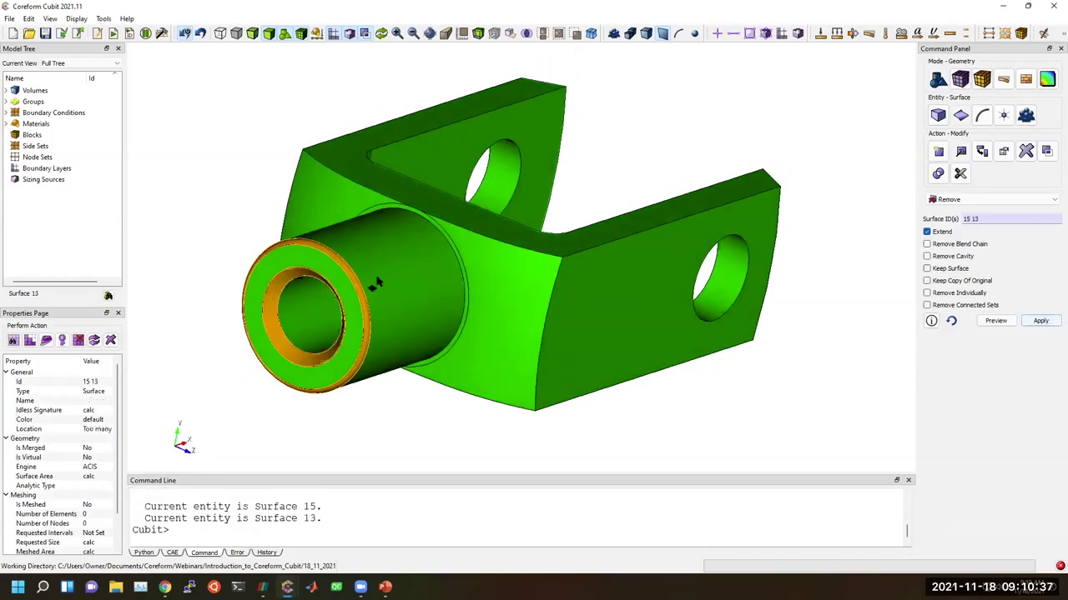
middle_drag(459, 293, 166, 200)
middle_drag(330, 283, 617, 283)
click(1039, 322)
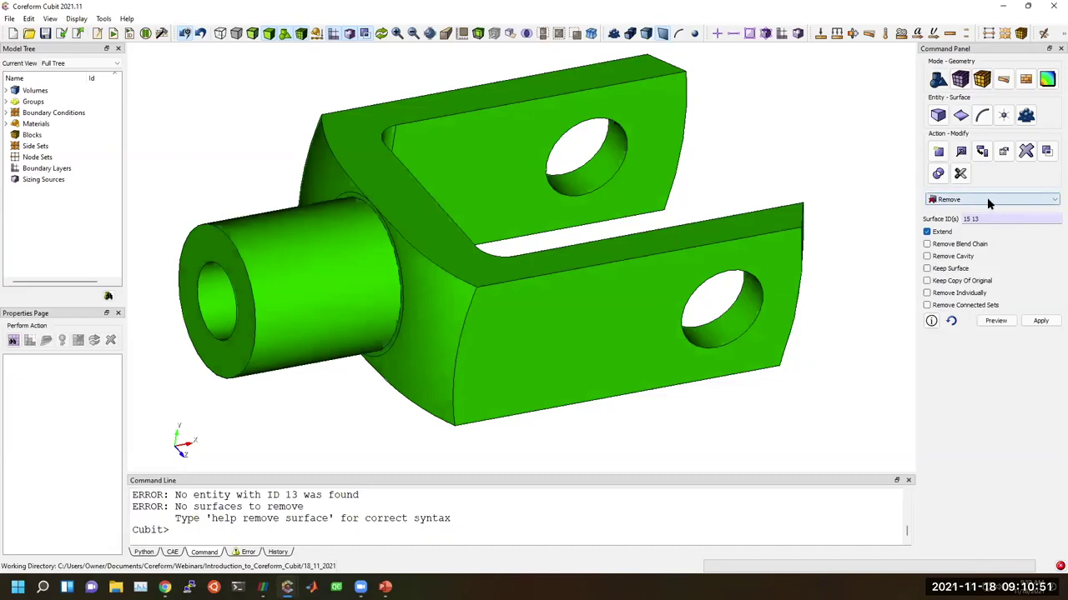
click(982, 151)
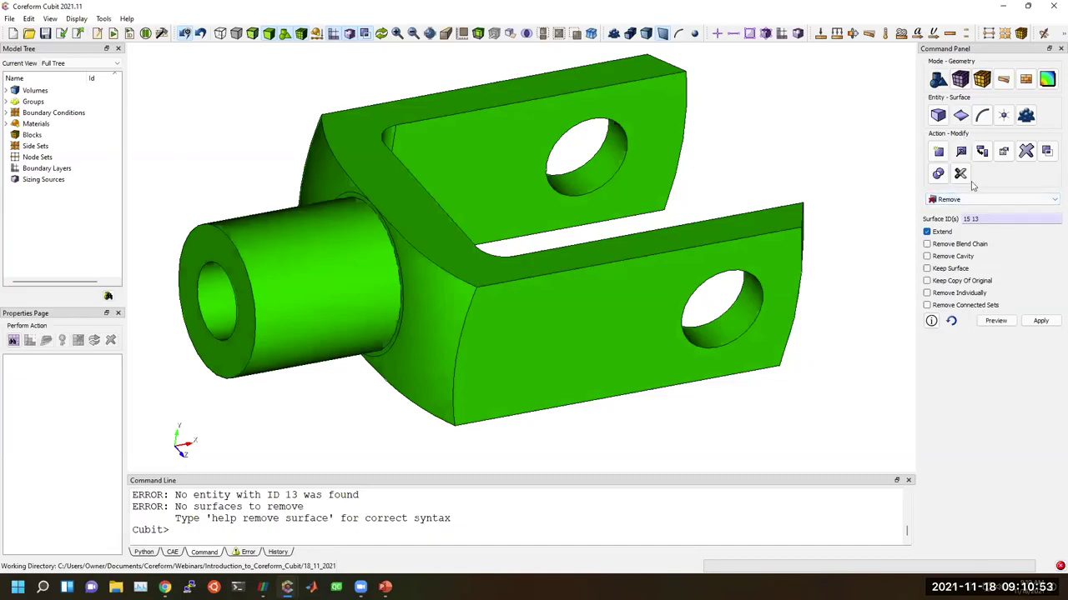
click(967, 200)
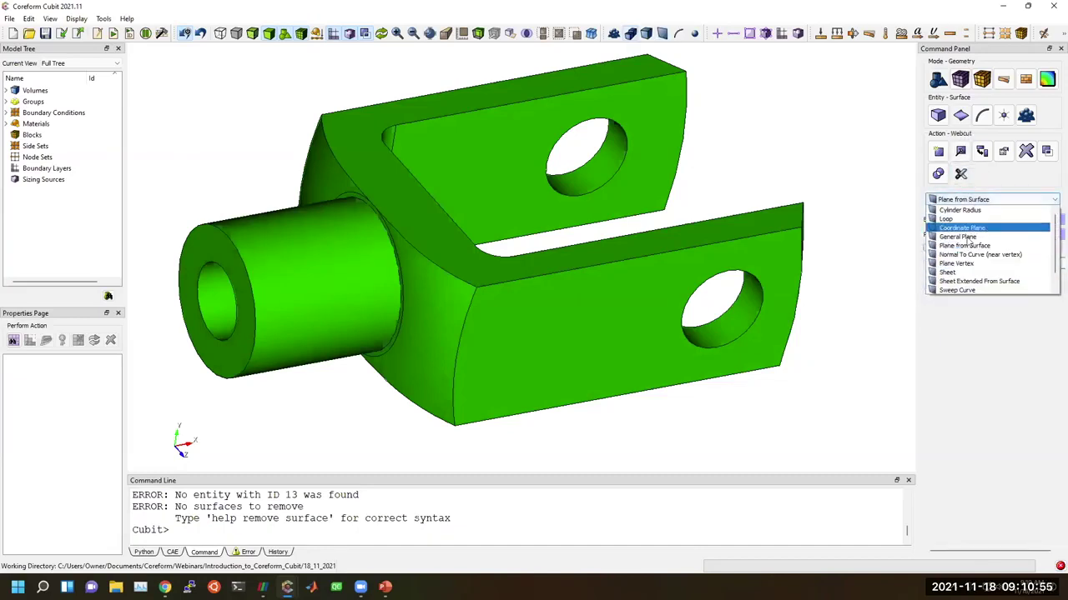
click(972, 282)
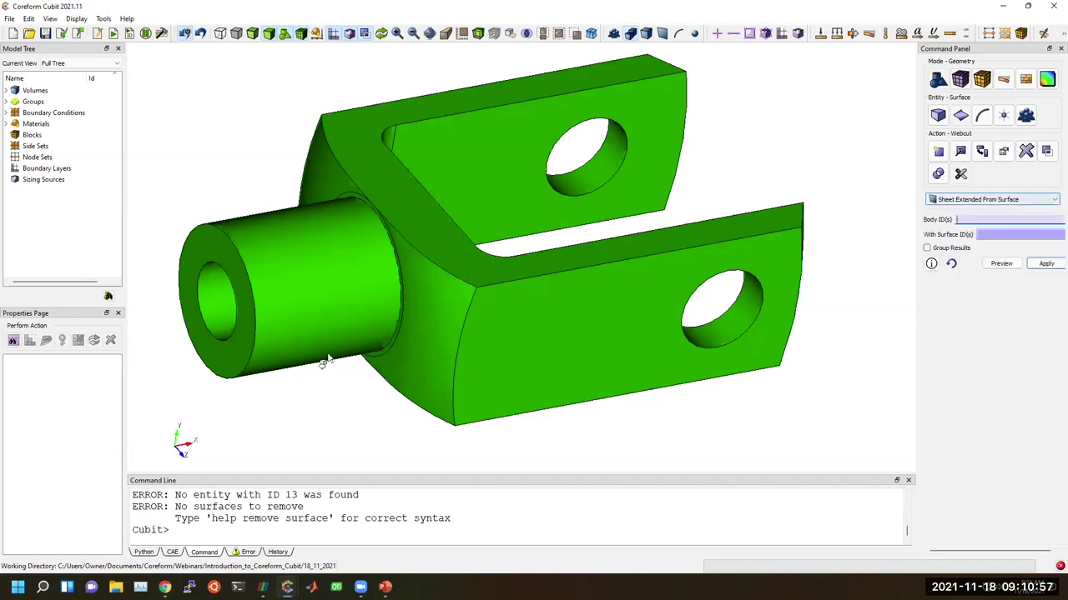
click(326, 302)
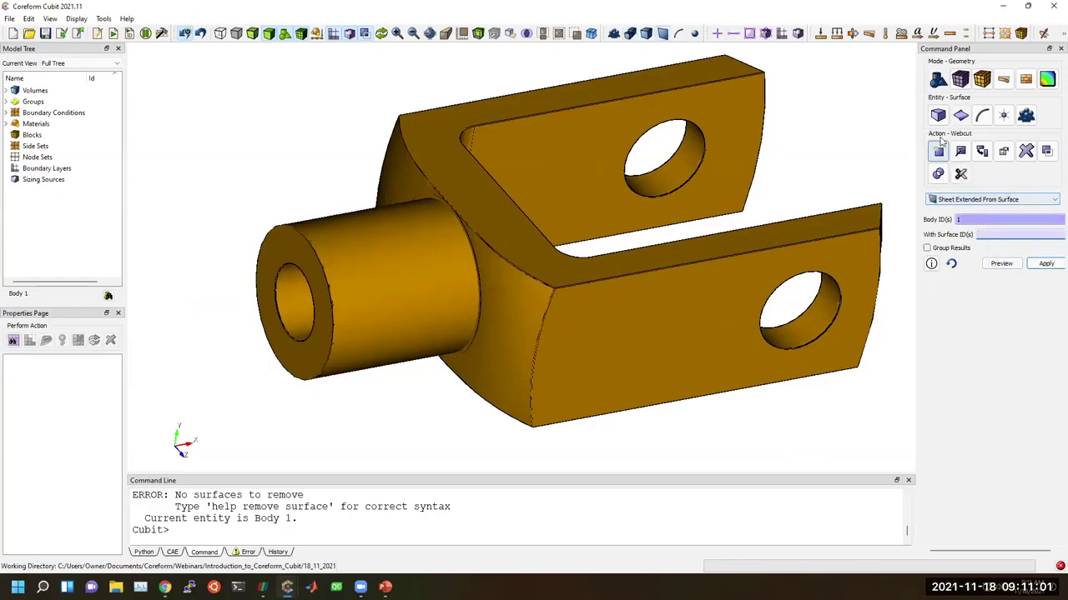
Webcut volume 1 with a sheet extended from the shank's outer cylindrical surface 16, previewing the cut first
click(938, 115)
click(968, 175)
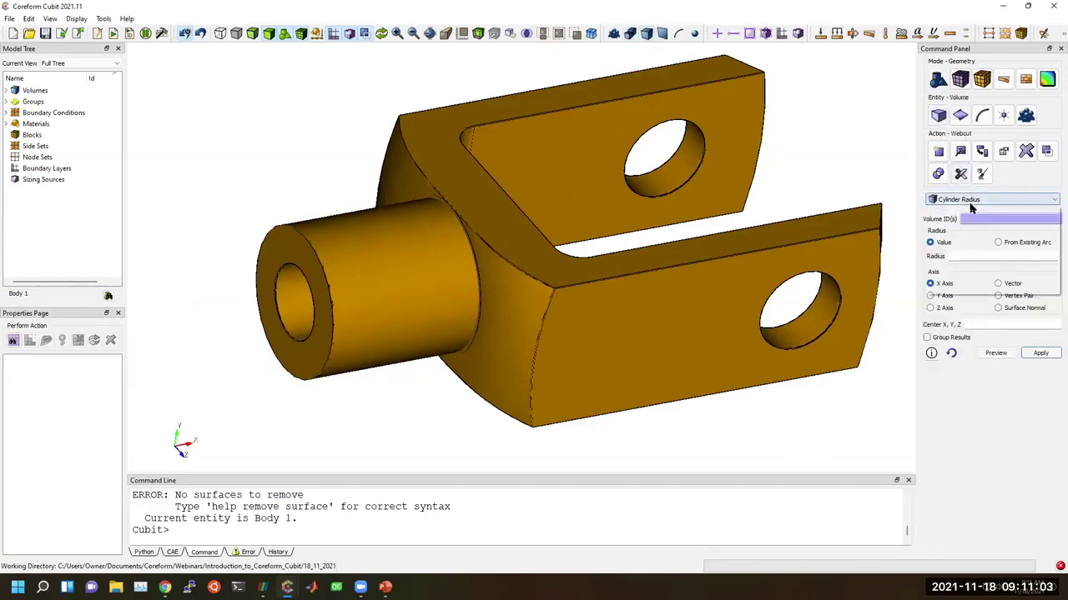
click(972, 199)
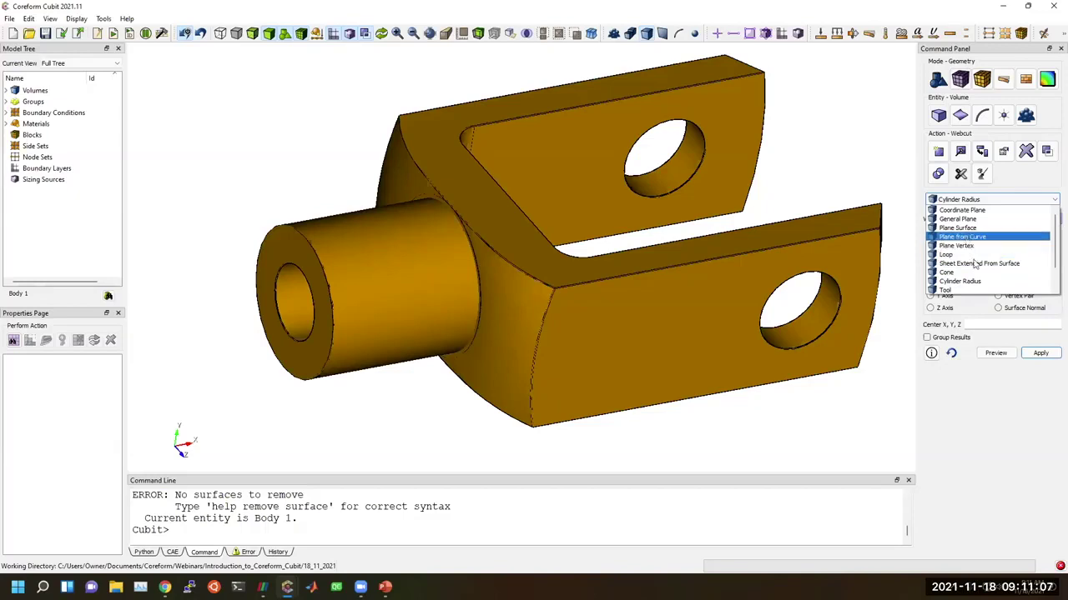
click(980, 264)
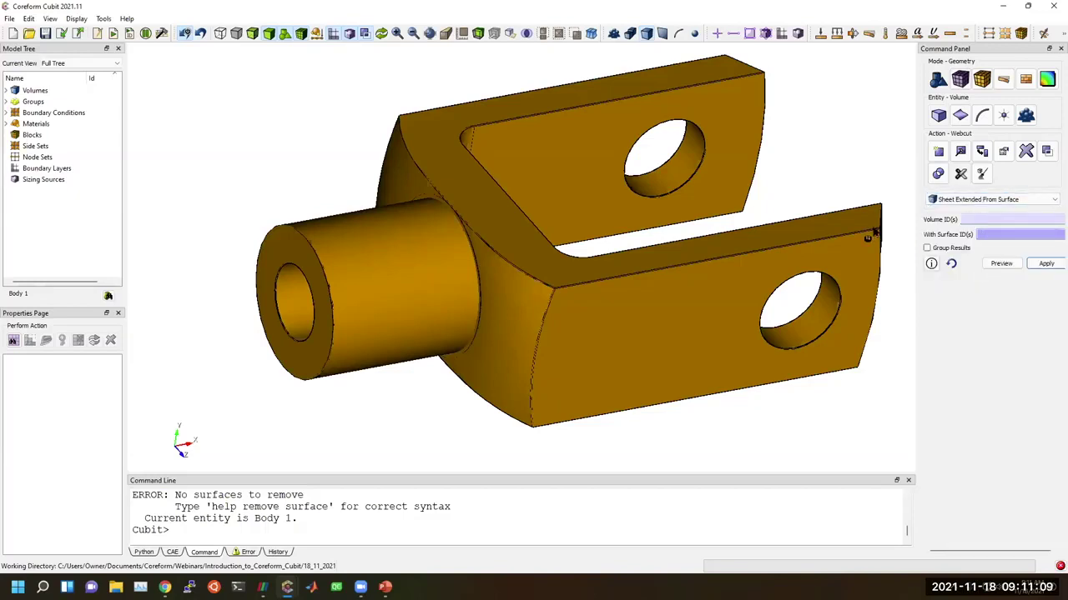
click(826, 263)
click(480, 247)
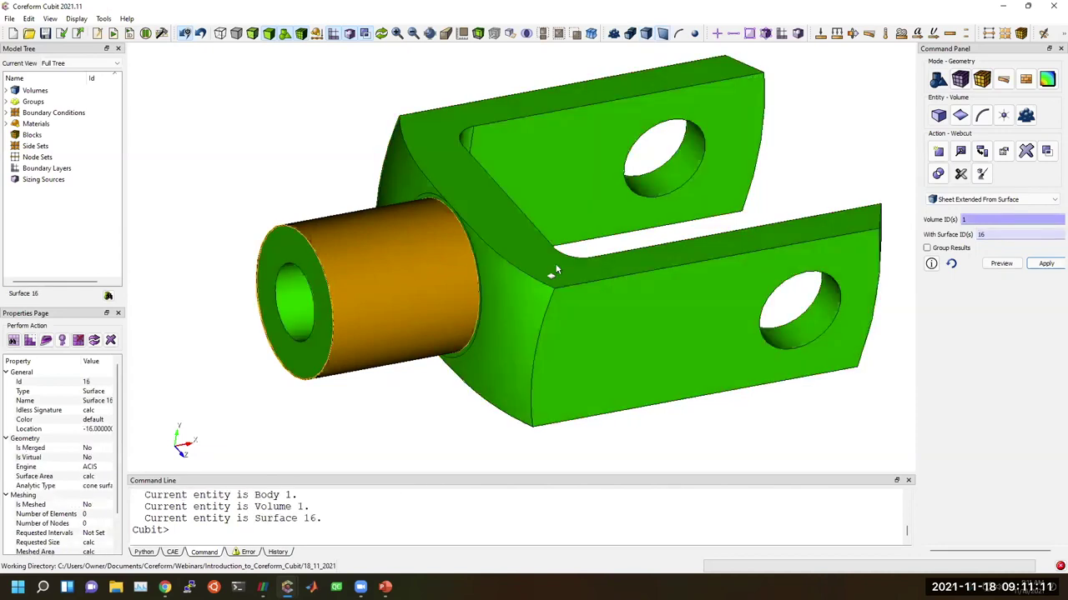
click(1001, 263)
middle_drag(830, 238, 535, 260)
click(1047, 263)
middle_drag(718, 245, 615, 269)
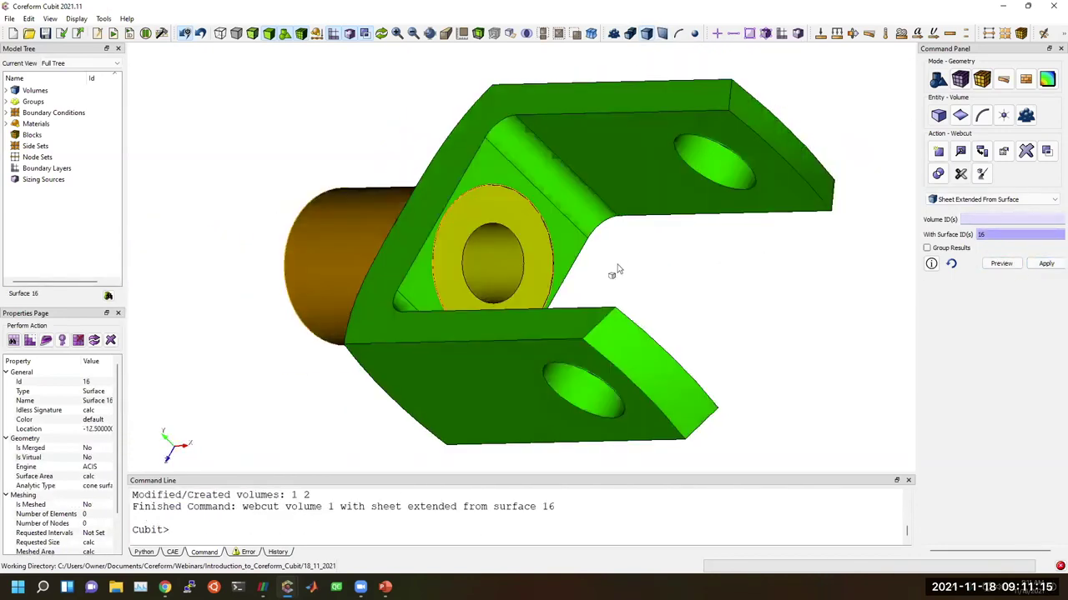
Webcut the cylindrical volume 2 with the plane of surface 17, the thin ring at the shank's base, previewing it first
middle_drag(489, 267, 436, 248)
click(436, 248)
middle_drag(562, 247, 547, 264)
click(995, 201)
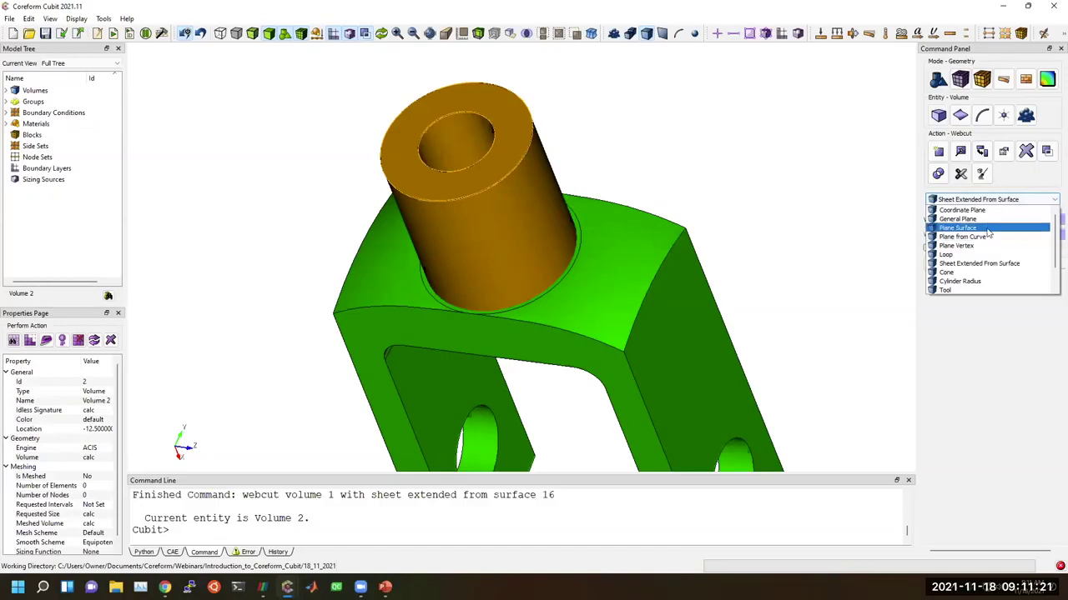
click(967, 228)
scroll(510, 323, up, 5)
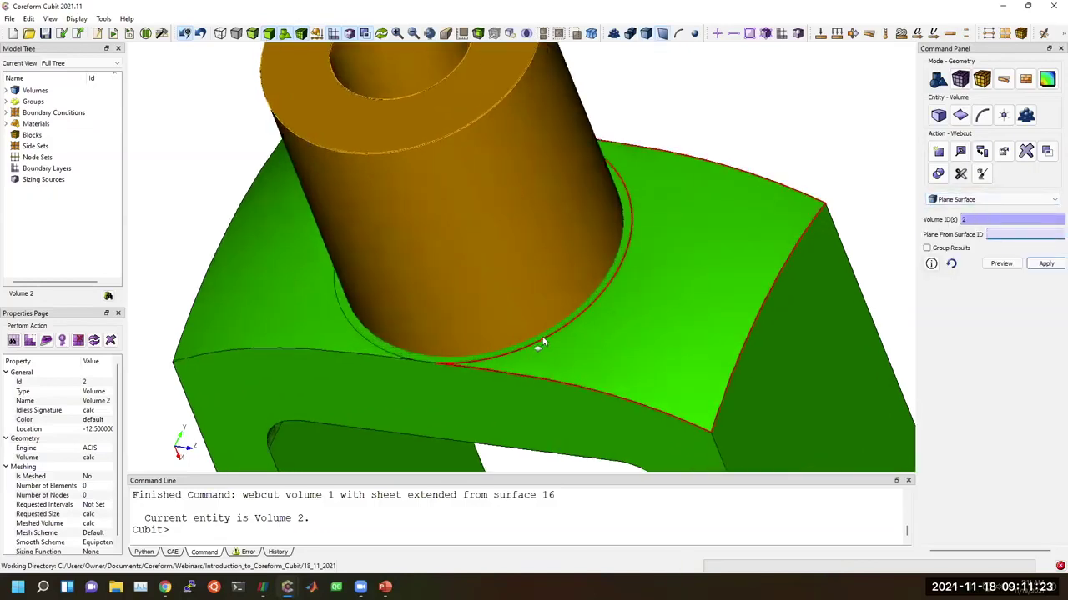
click(542, 340)
click(542, 340)
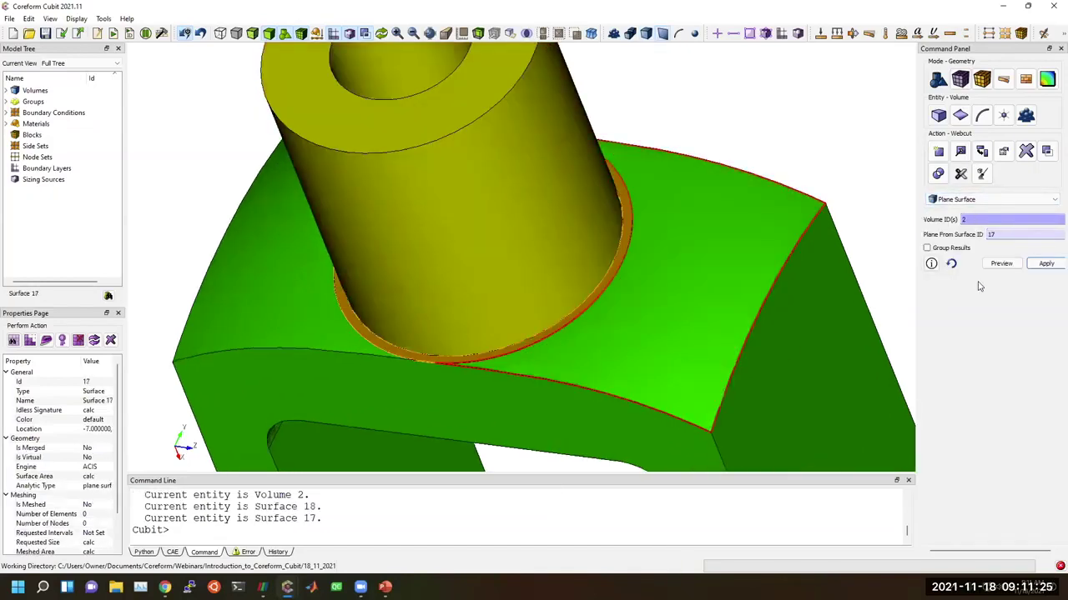
click(999, 263)
middle_drag(753, 242, 801, 275)
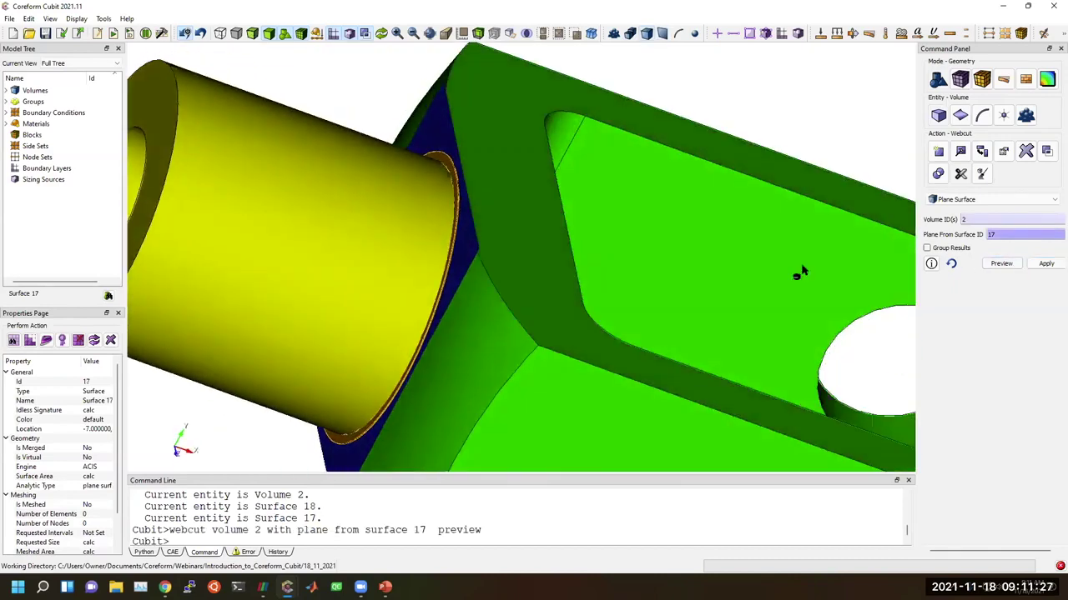
click(1048, 264)
middle_drag(567, 222, 501, 252)
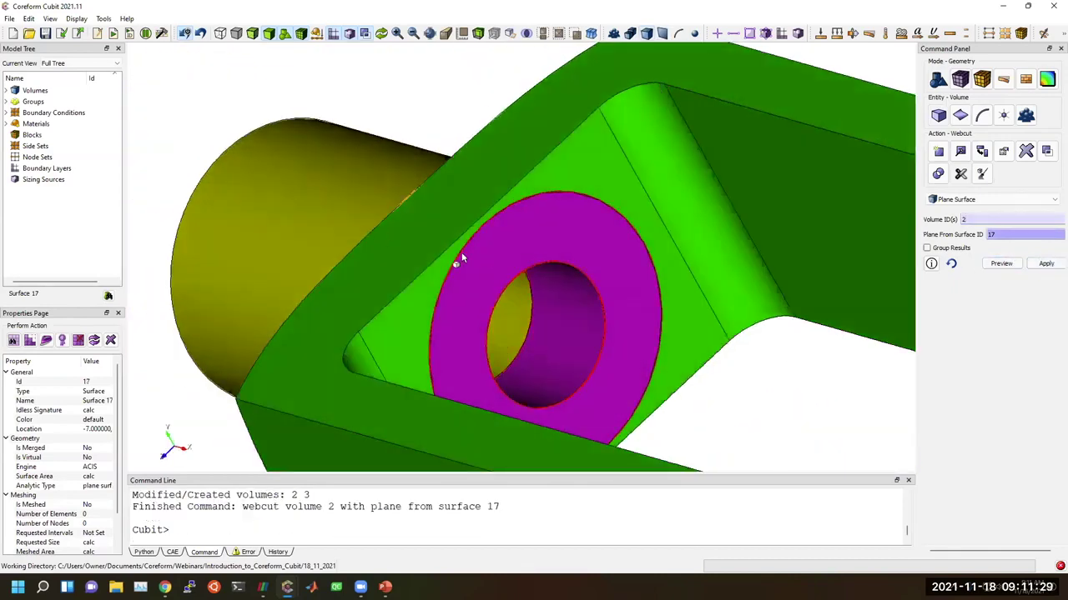
Examine how the part is divided by selecting the hub core, the fork body and the shank volumes in turn
click(461, 257)
click(269, 243)
middle_drag(442, 278, 356, 248)
click(356, 249)
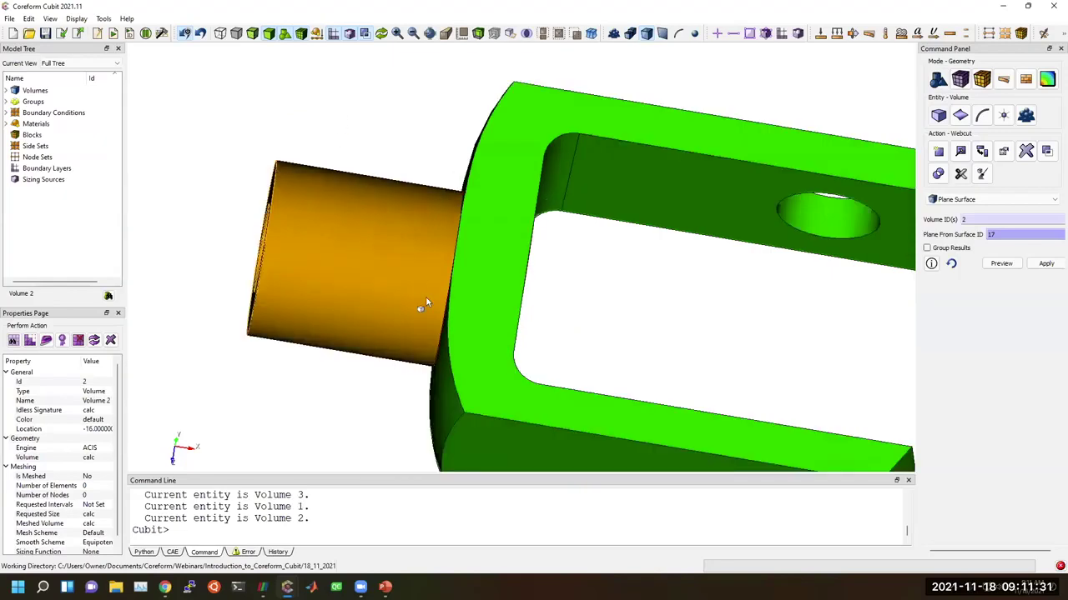
scroll(425, 303, down, 2)
middle_drag(629, 338, 686, 303)
Webcut the fork volume 1 with a plane normal to curve 29, the arm's inner straight edge, near vertex 28 at the inner fillet
click(970, 200)
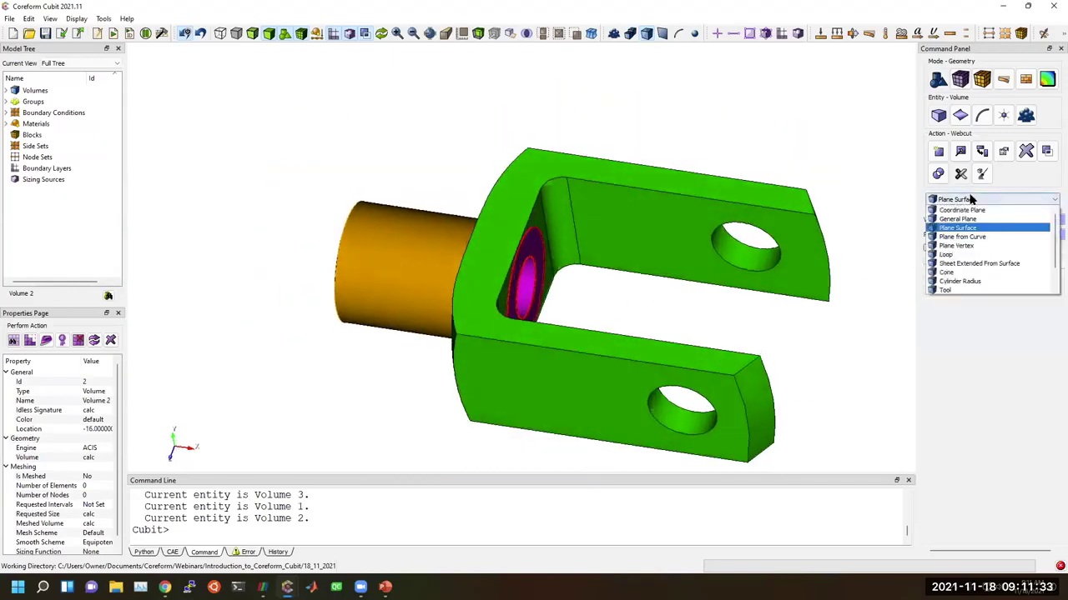
click(964, 237)
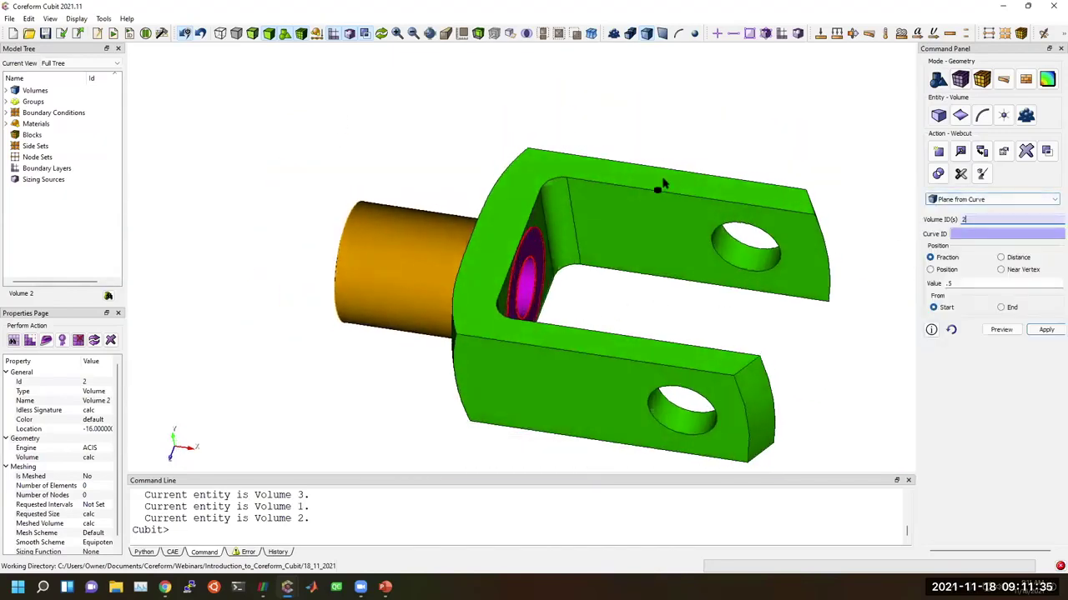
click(621, 197)
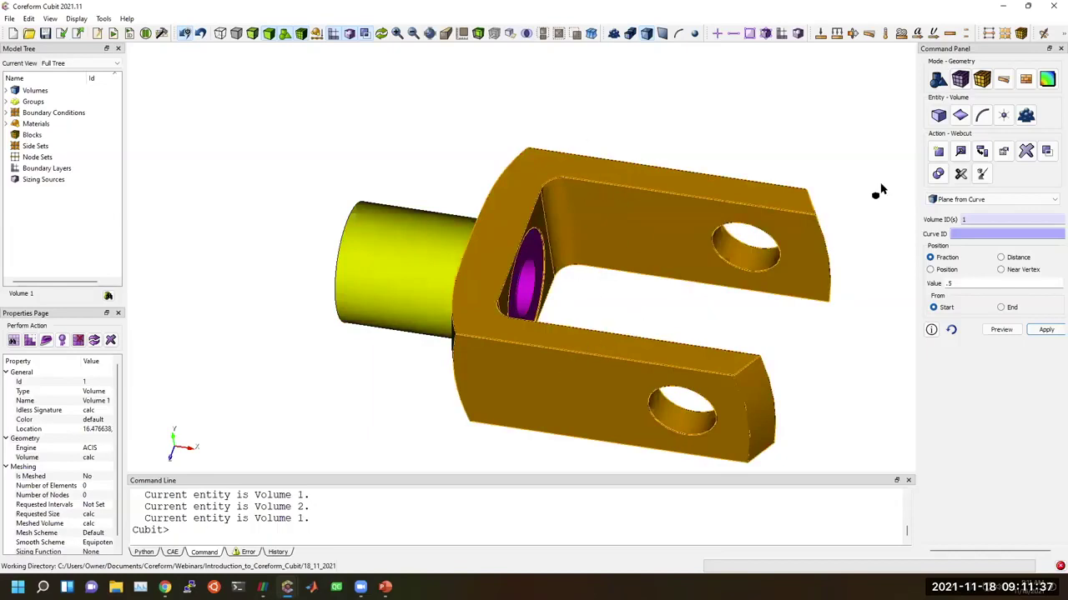
click(1001, 231)
click(669, 193)
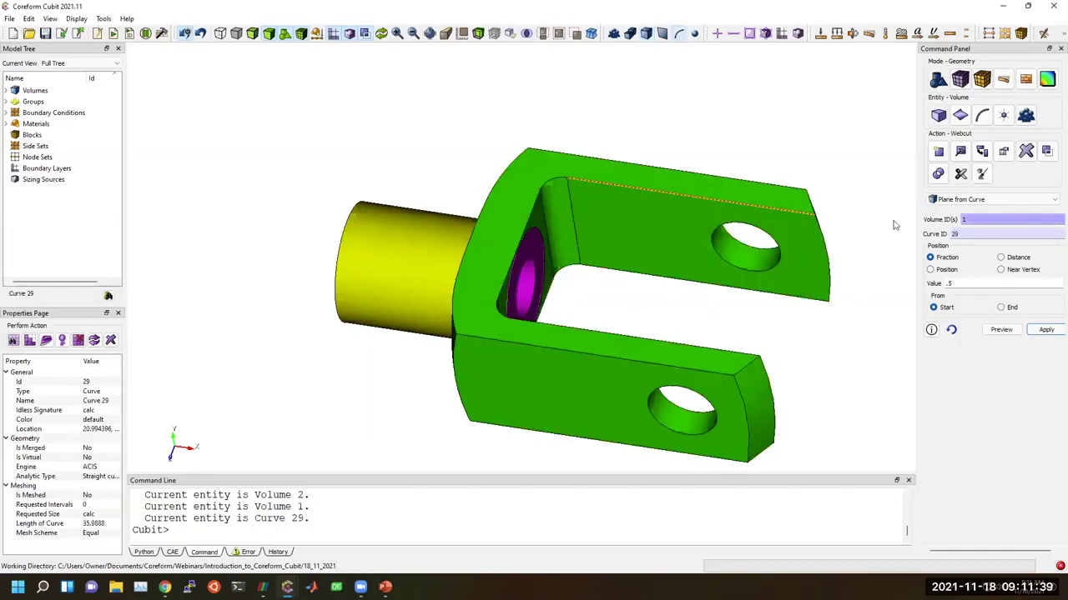
click(1000, 269)
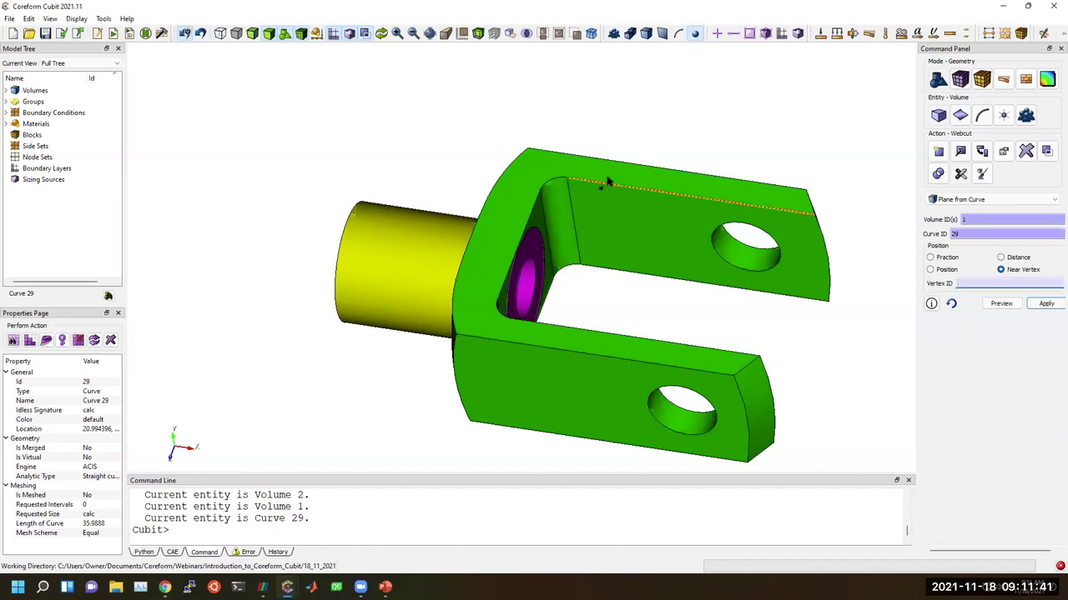
click(565, 178)
click(1001, 304)
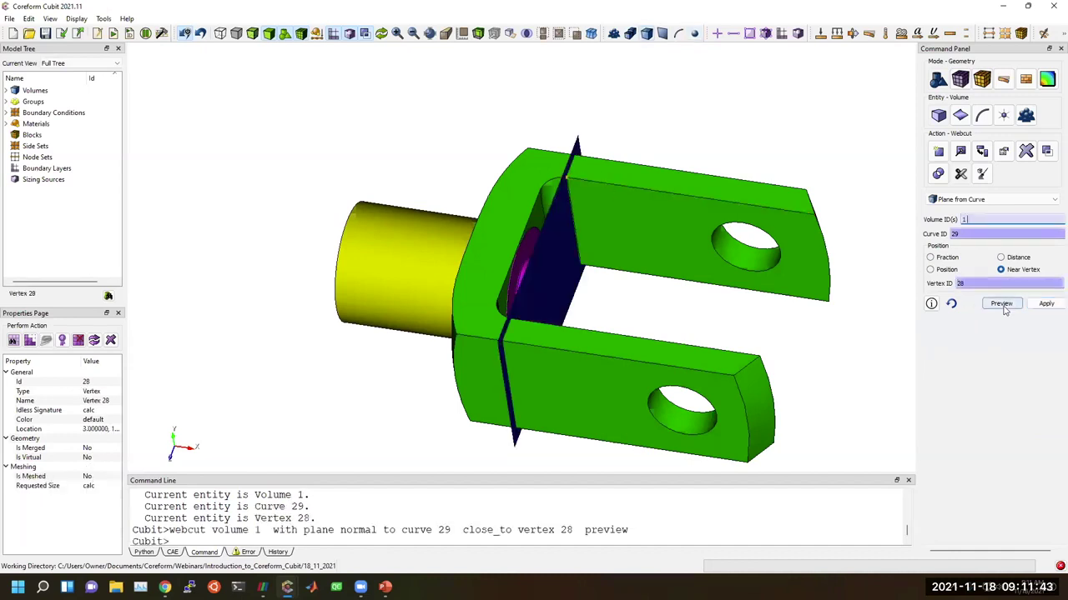
click(1046, 304)
Webcut volume 1 with a plane normal to curve 35, the base's inner edge, near vertex 29 to separate that corner
mouse_move(550, 326)
mouse_down()
mouse_move(587, 338)
mouse_move(637, 329)
mouse_move(556, 179)
mouse_move(629, 291)
mouse_move(638, 205)
mouse_move(876, 239)
mouse_up()
click(556, 180)
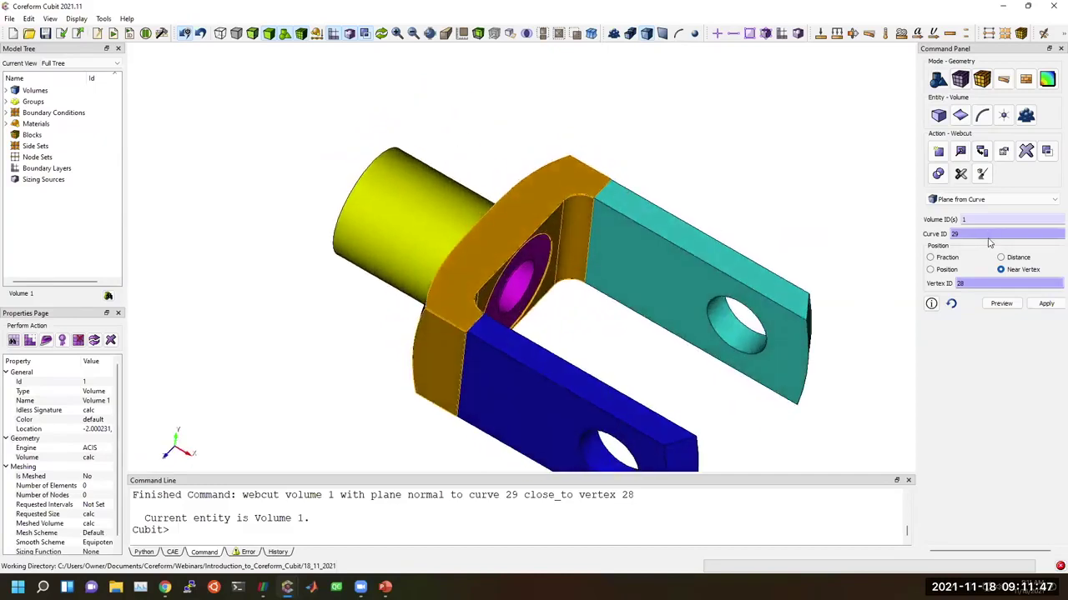
text(35)
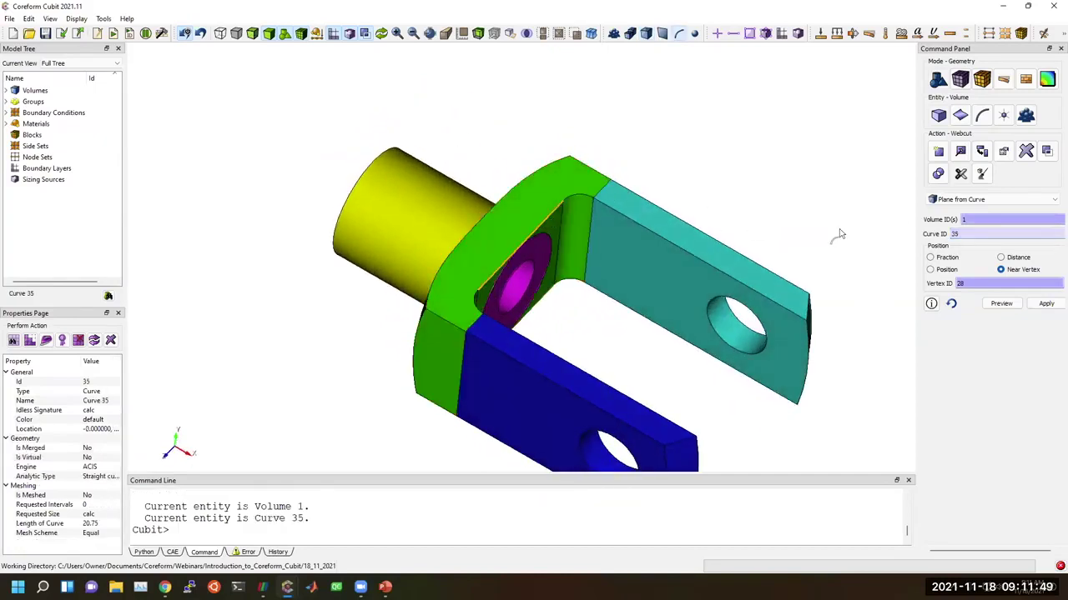
key(Tab)
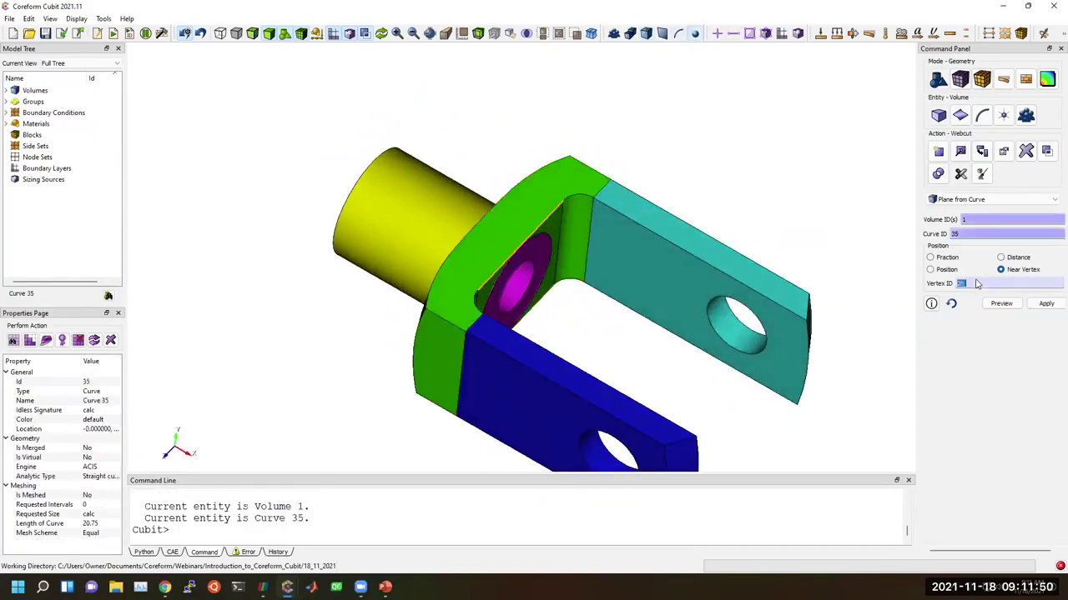
click(561, 202)
click(1046, 303)
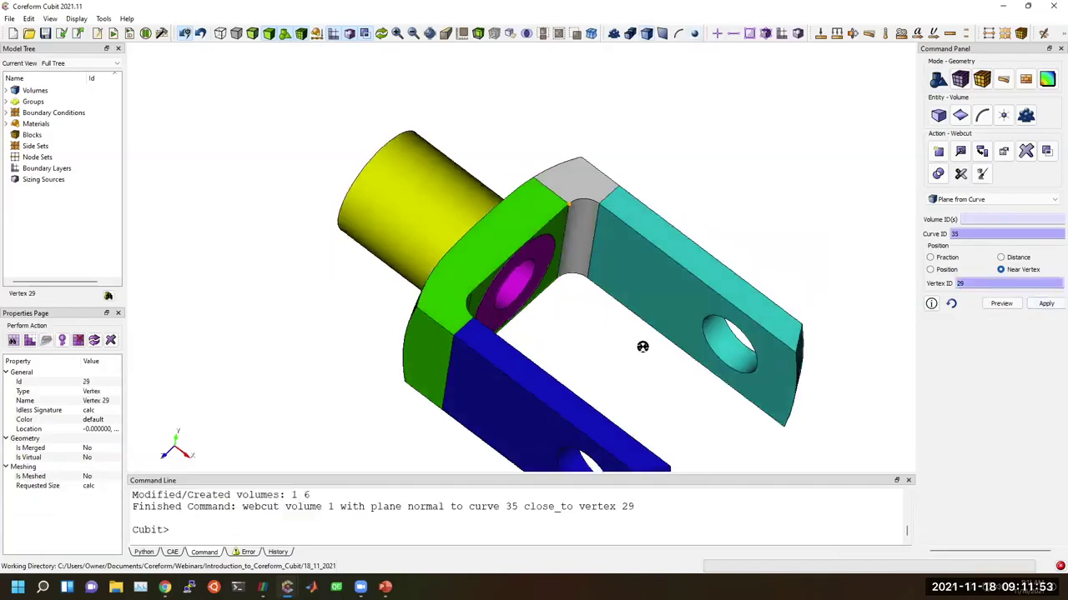
Webcut volume 1 with a plane normal to curve 35 near vertex 32 at the opposite inner corner, previewing it first
drag(639, 348, 441, 245)
click(441, 245)
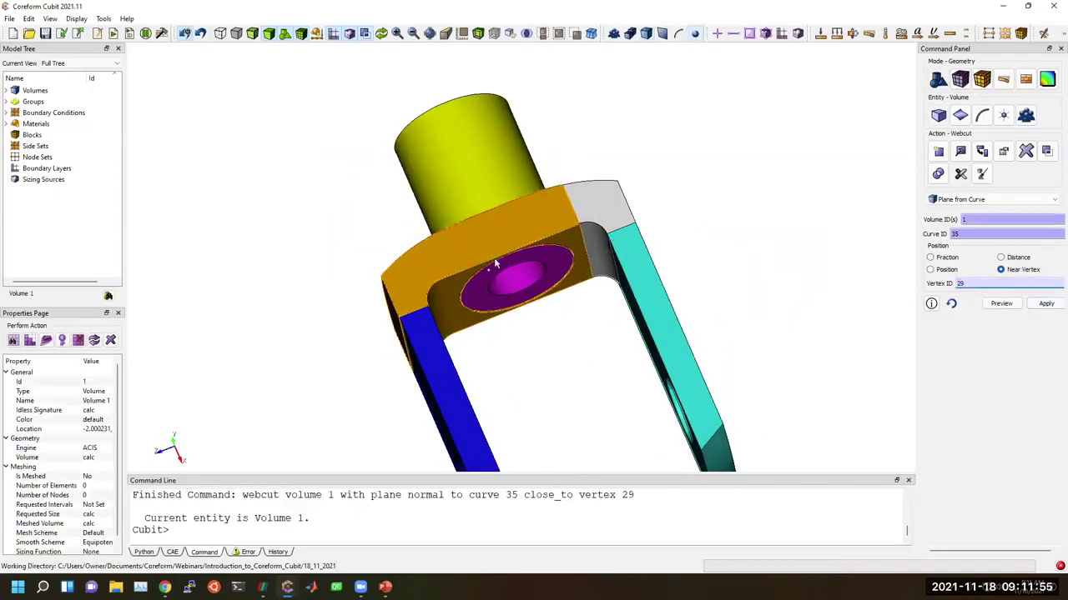
click(439, 284)
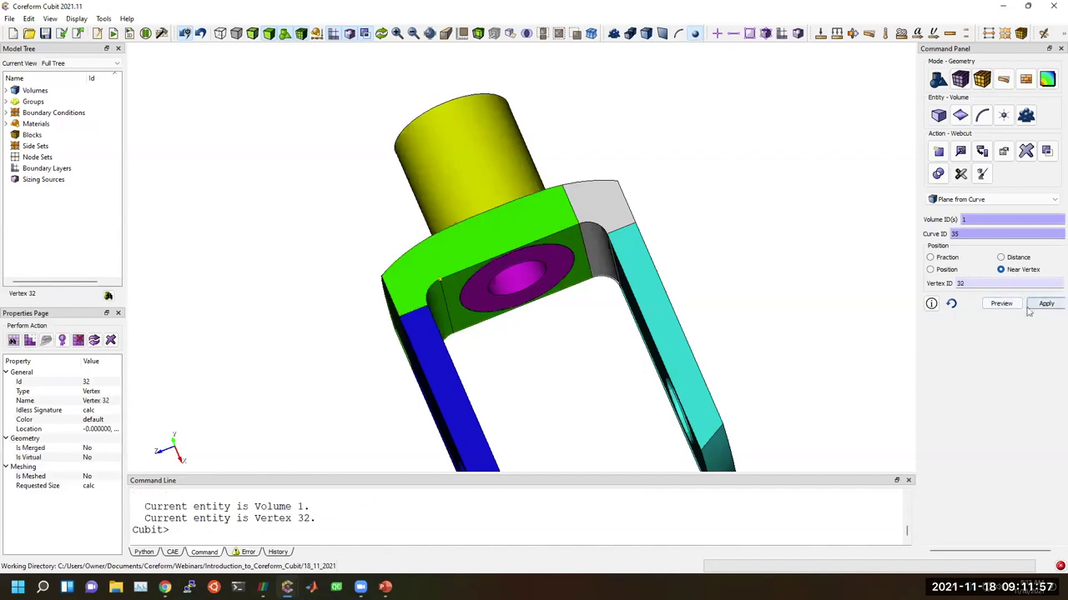
click(999, 305)
drag(656, 336, 847, 274)
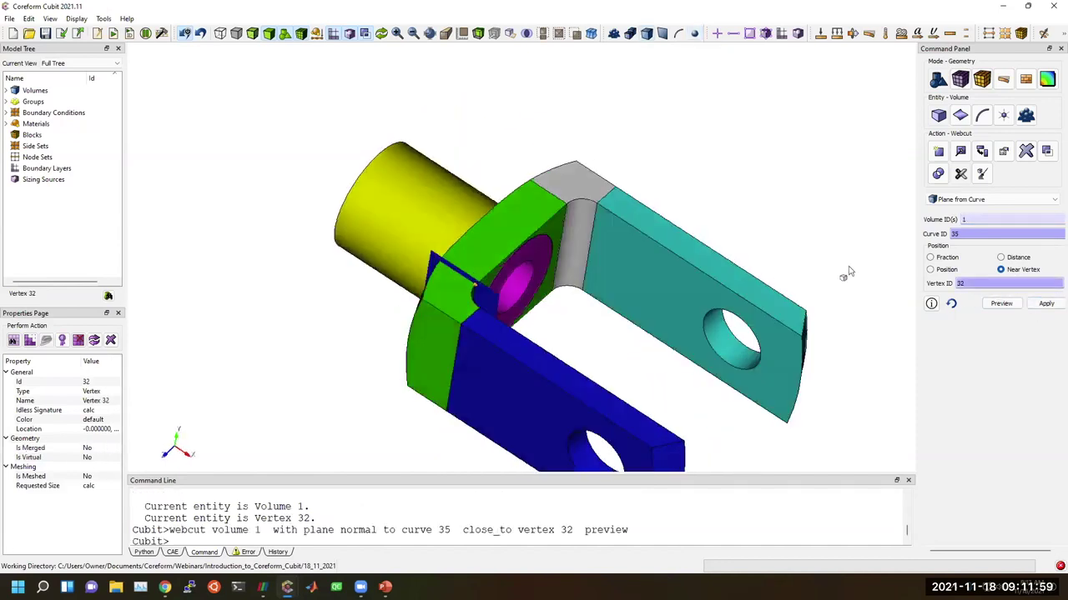
click(1046, 303)
drag(625, 270, 364, 191)
drag(564, 377, 522, 285)
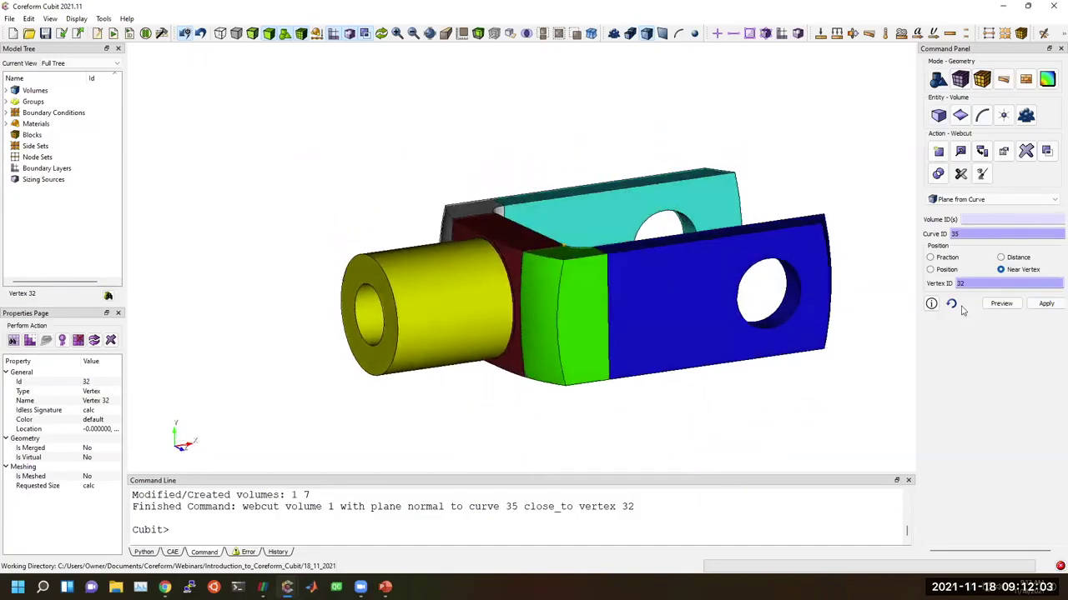
drag(419, 201, 540, 390)
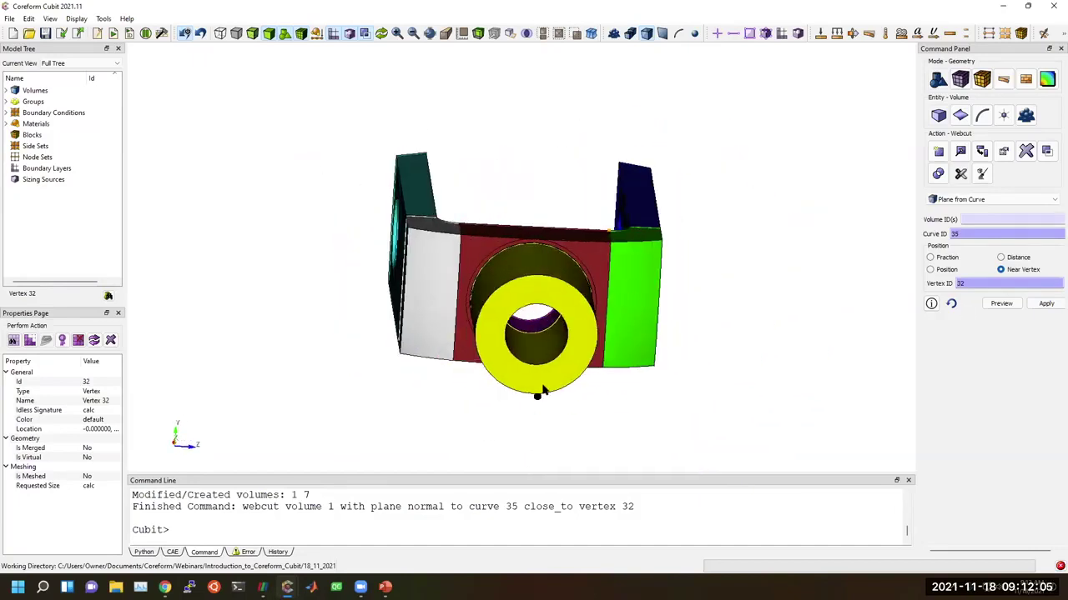
drag(703, 342, 422, 337)
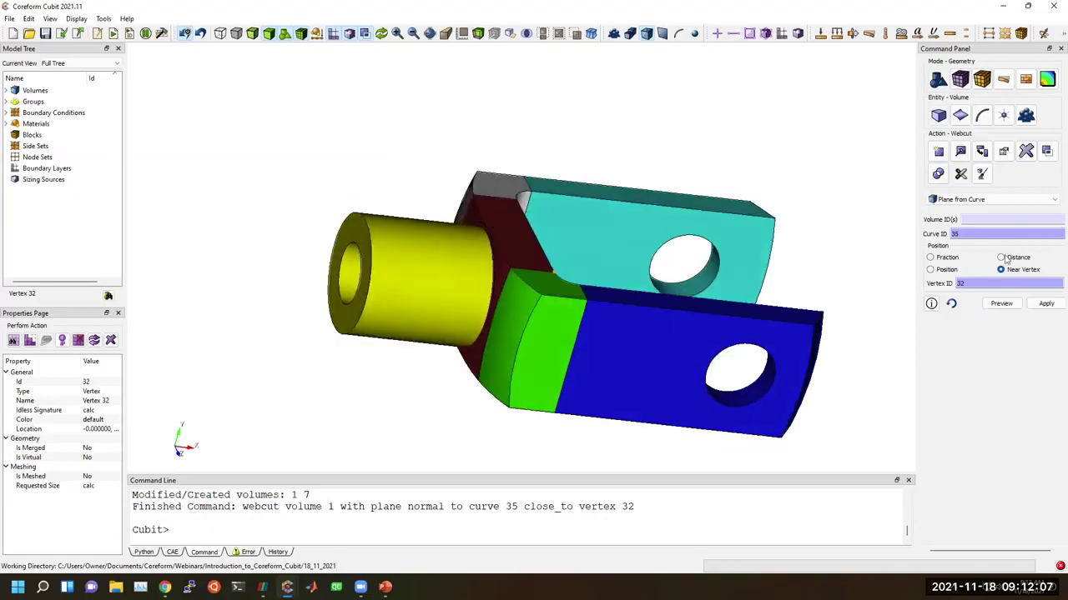
Webcut all volumes with a plane normal to curve 74, the vertical corner-to-arm edge, at fraction .5 from its start, previewing it first
click(993, 200)
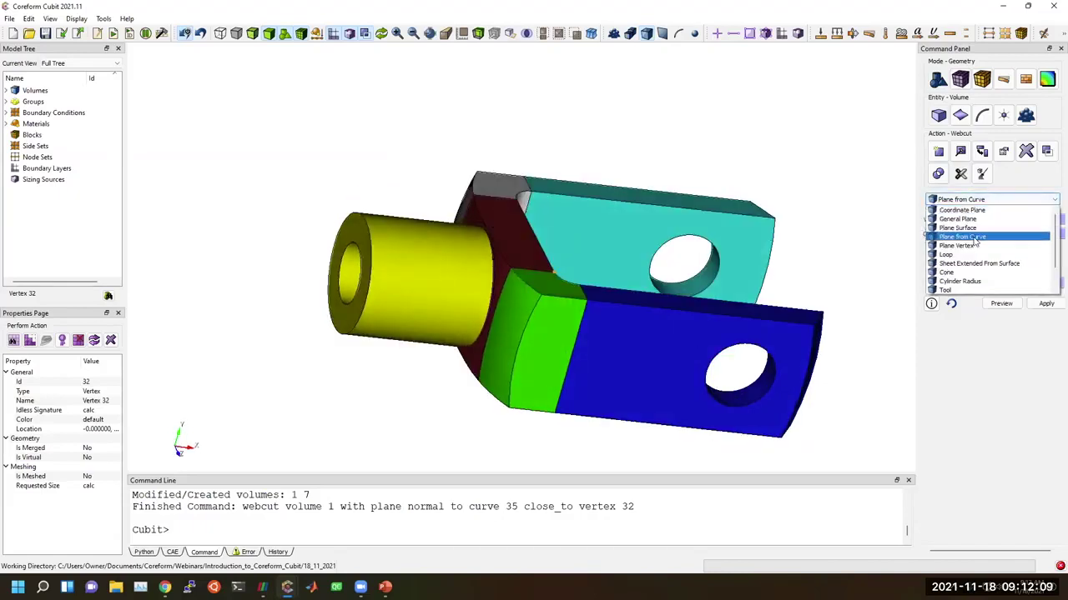
click(983, 237)
click(981, 219)
text(all)
key(Tab)
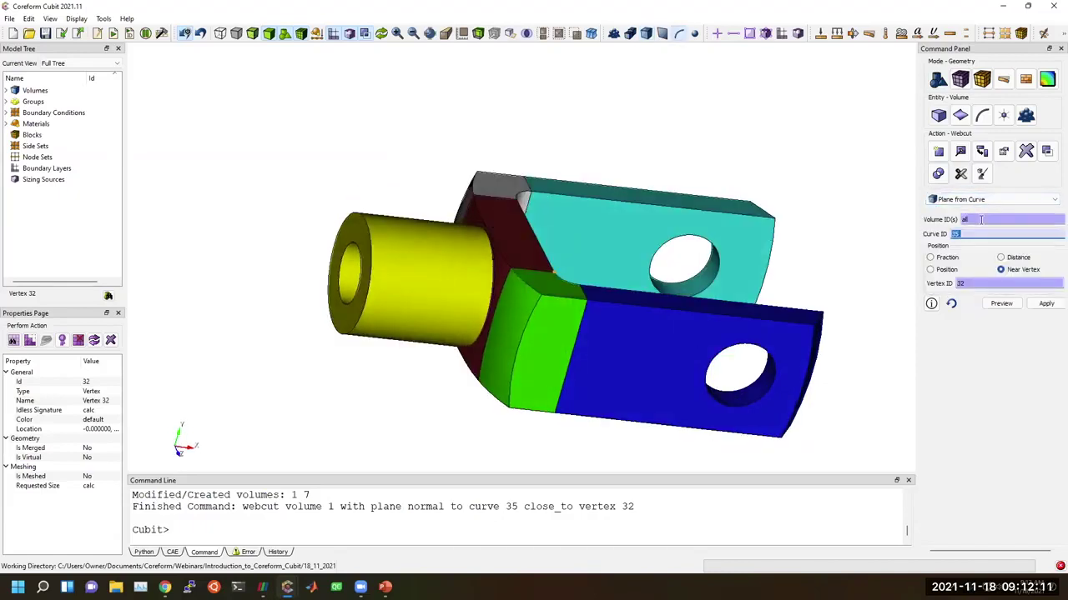
click(570, 367)
click(956, 258)
click(972, 283)
text(.5)
click(1001, 329)
drag(584, 250, 629, 306)
click(1046, 329)
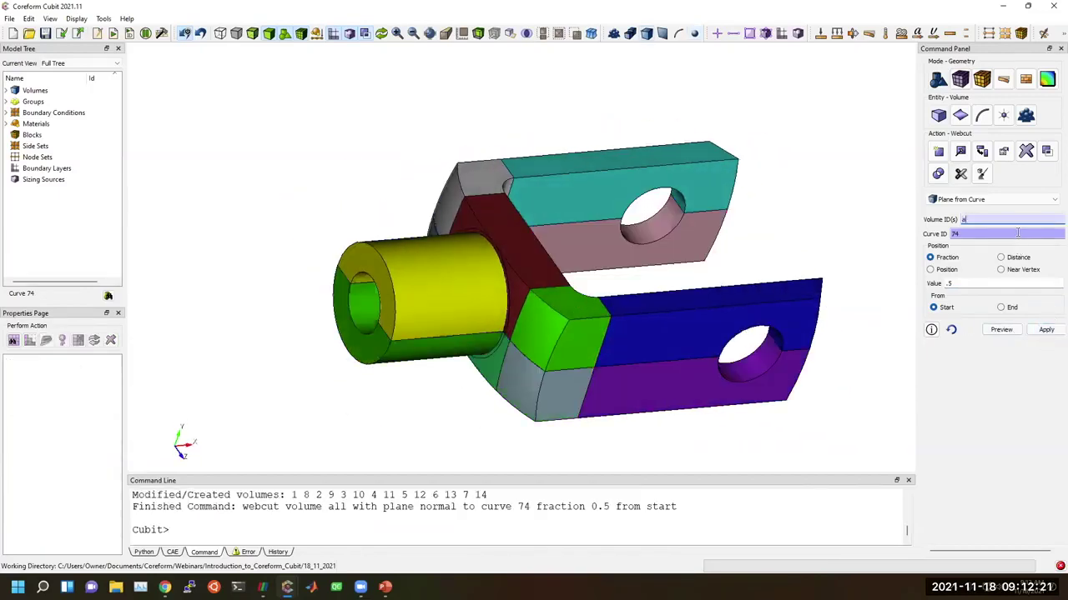
Preview and webcut all volumes with a plane normal to curve 143, the outer arc at the shank's free end, at fraction .5 from start
click(1017, 233)
click(384, 274)
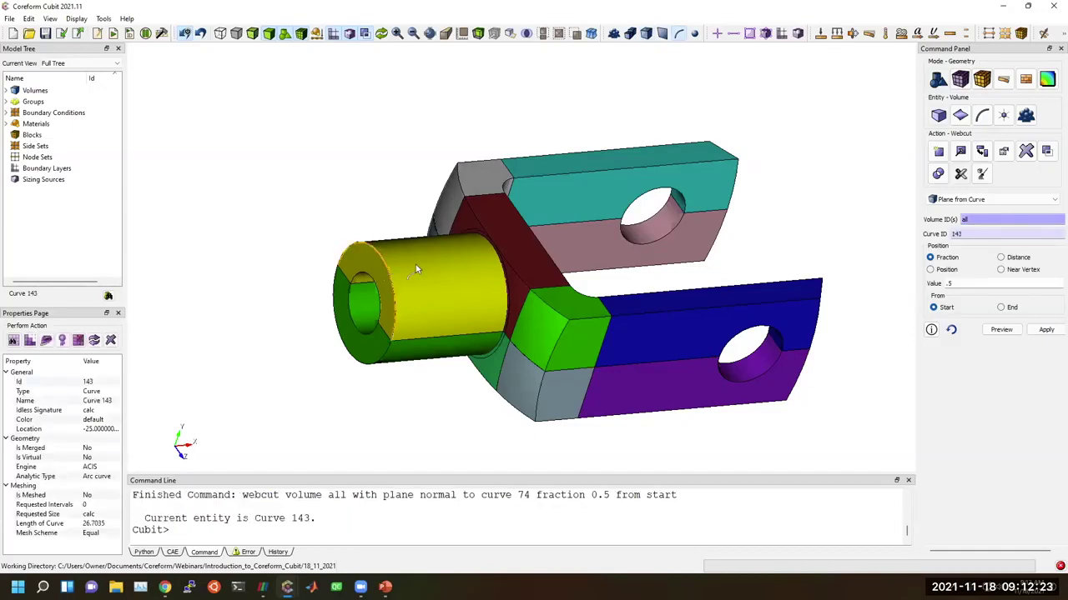
click(1000, 330)
drag(611, 367, 659, 330)
click(1046, 330)
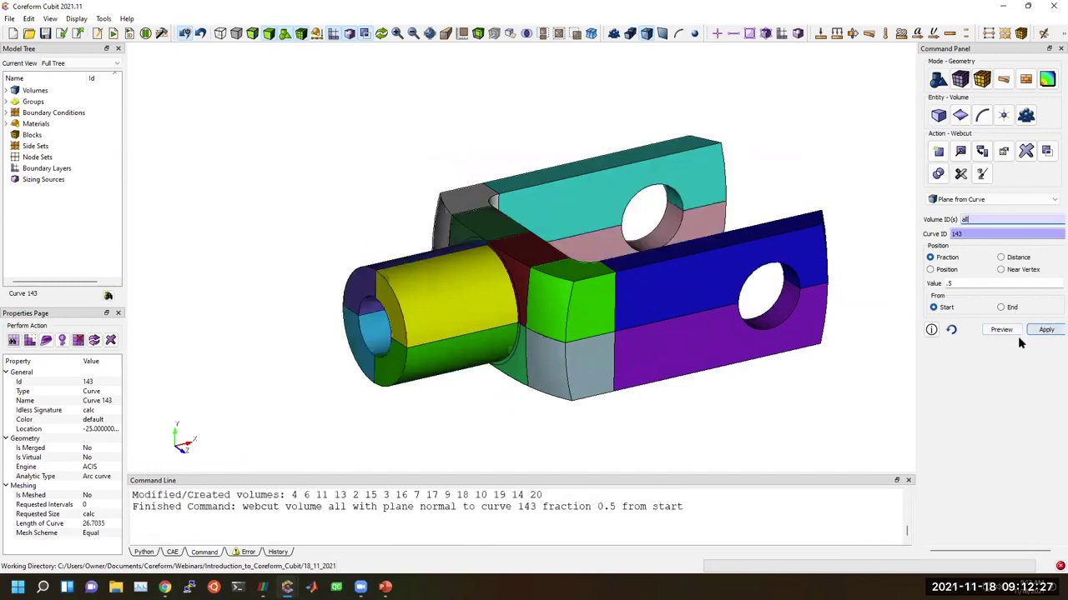
Refine the display of curved edges with the command "graphics tolerance angle 1"
scroll(684, 412, up, 6)
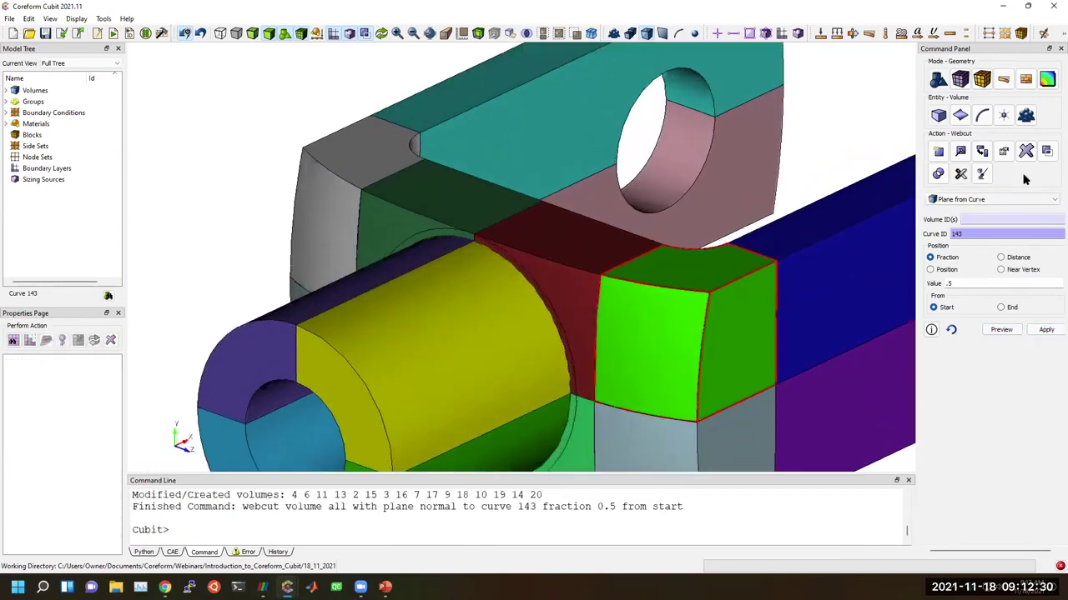
click(960, 151)
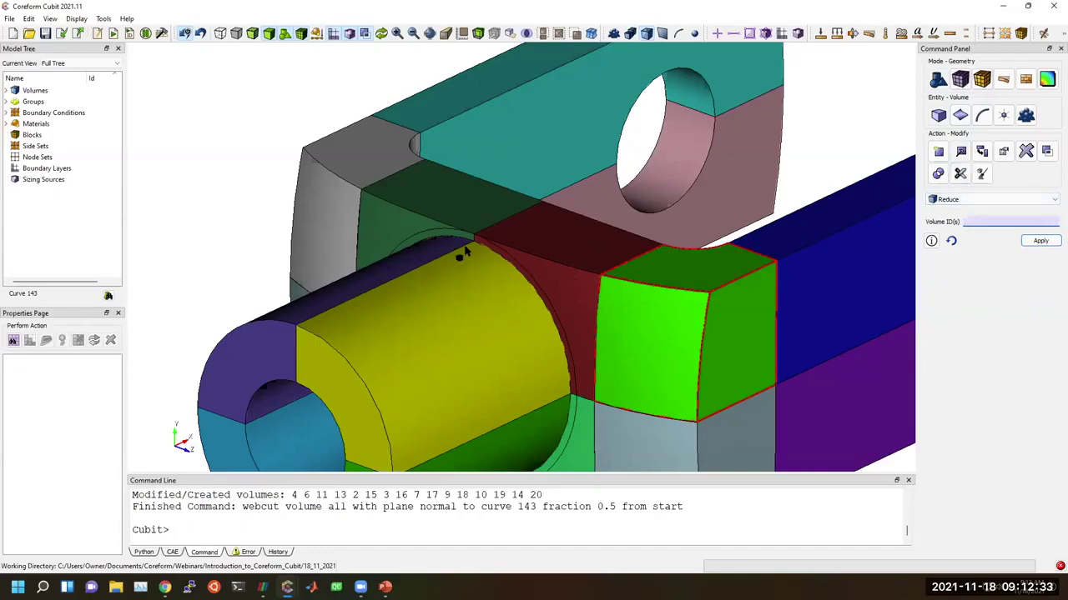
scroll(501, 277, up, 5)
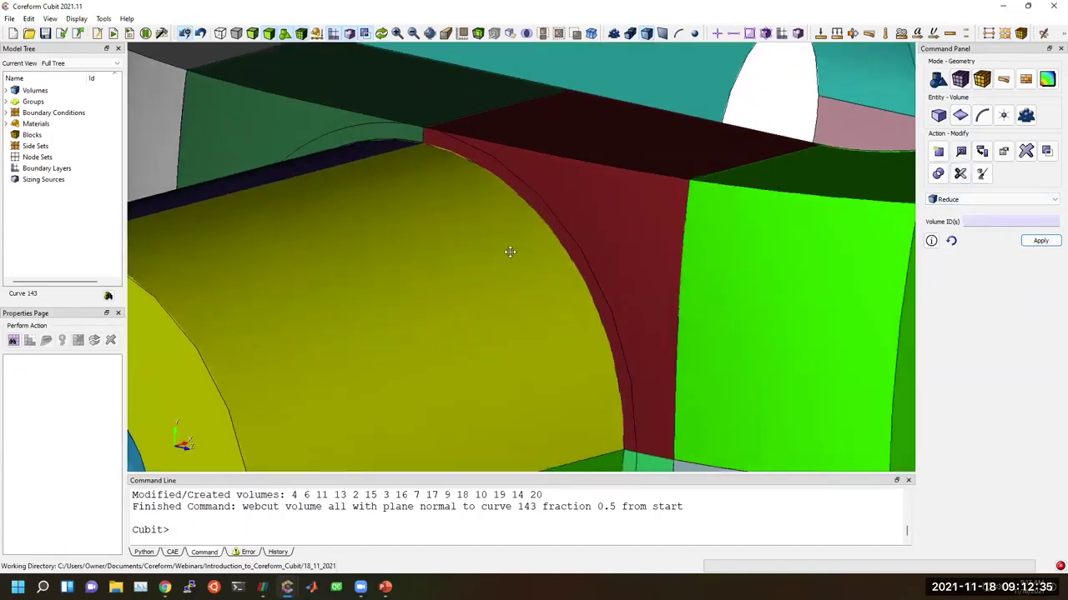
click(468, 519)
text(grap)
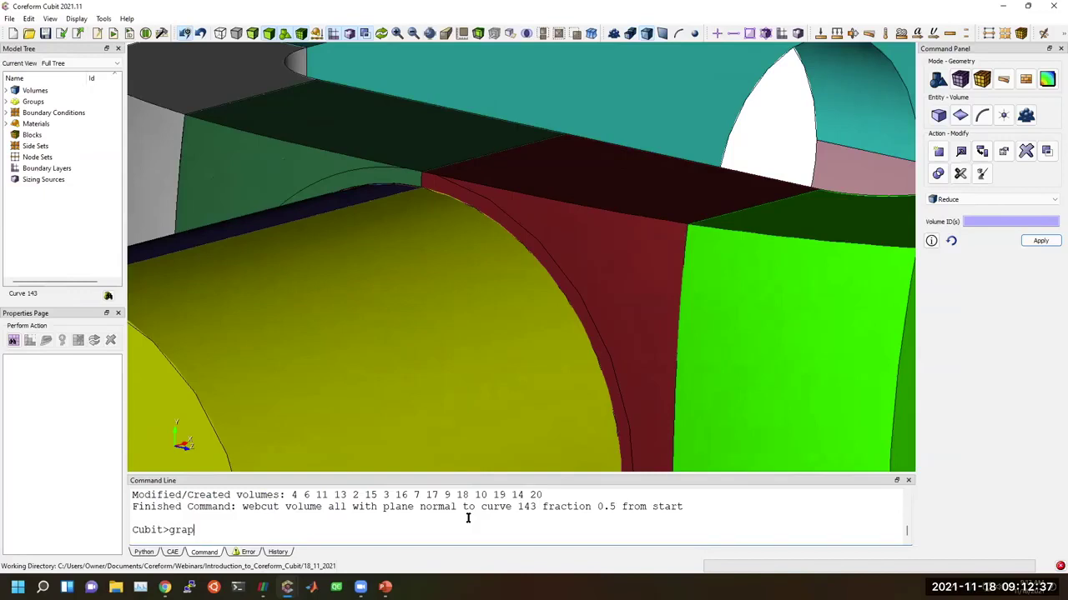
text(hics tolerance angle 1)
key(Return)
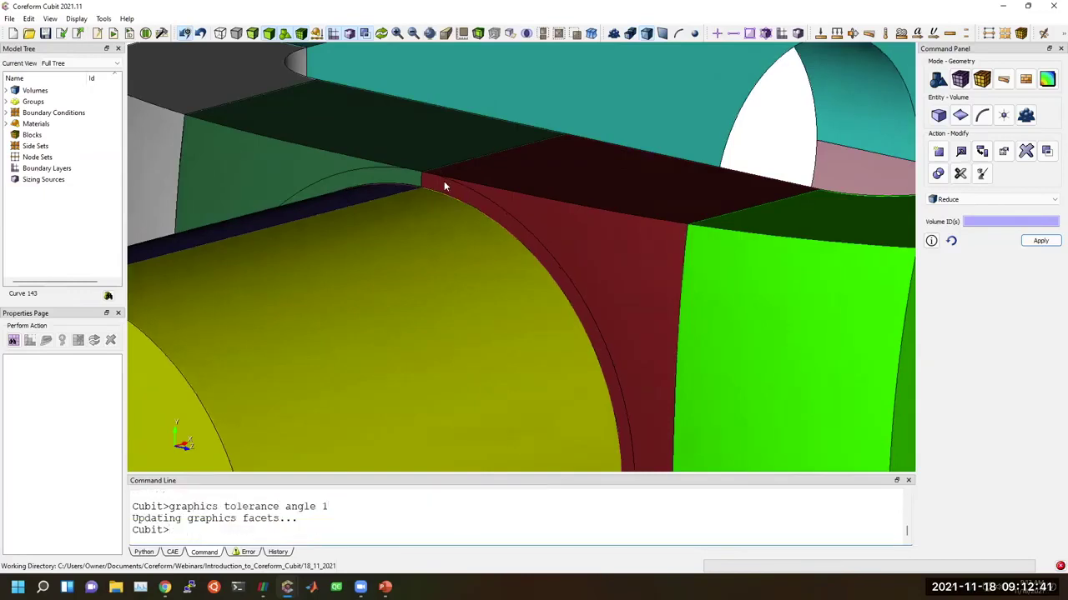
Bring up the Composite operation for modifying surfaces
drag(445, 185, 466, 250)
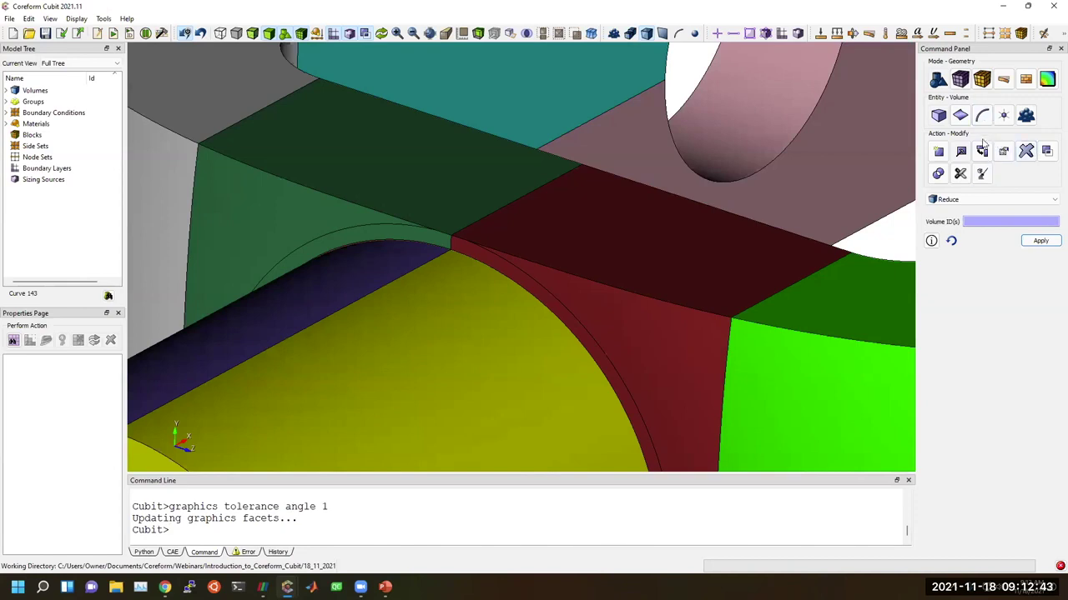
click(968, 200)
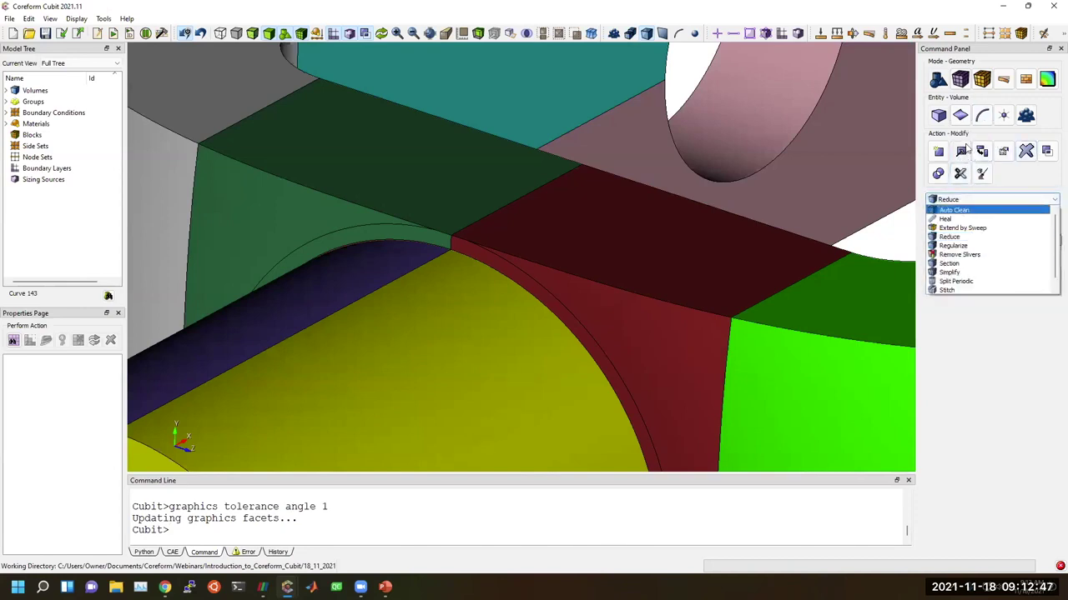
click(960, 116)
click(972, 199)
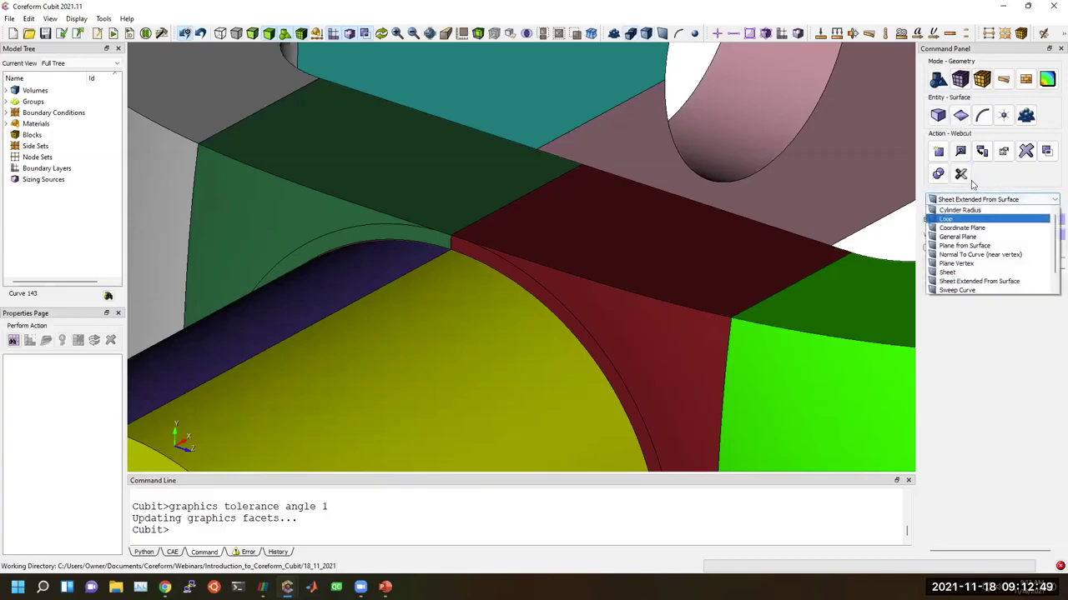
click(972, 184)
click(960, 152)
click(975, 200)
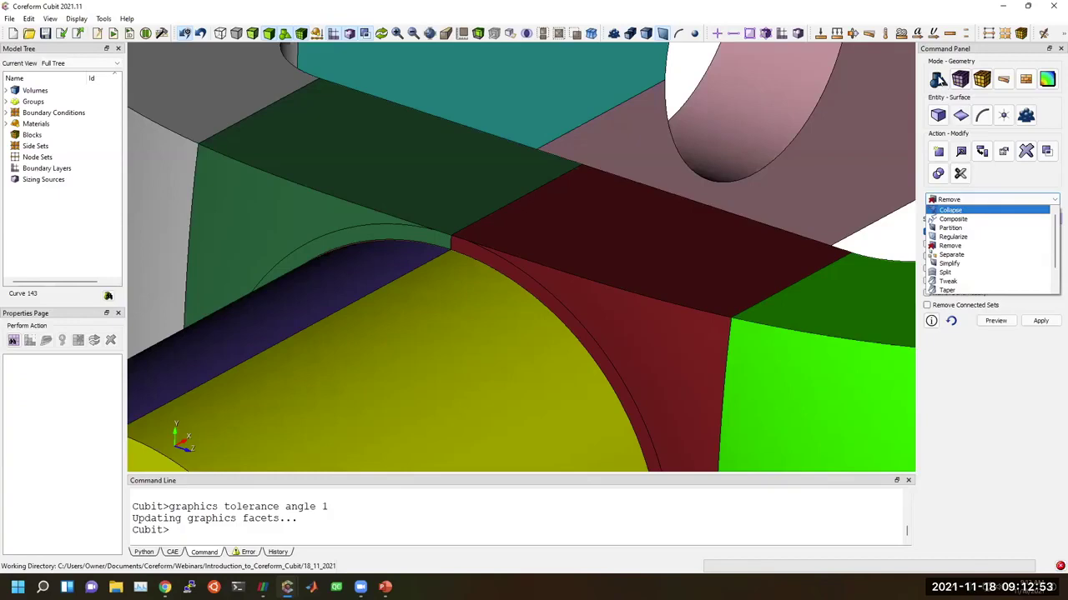
click(953, 218)
Create composite surfaces from surfaces 144 and 178 beside the shank's base plus their similar surfaces 150 and 210
click(571, 335)
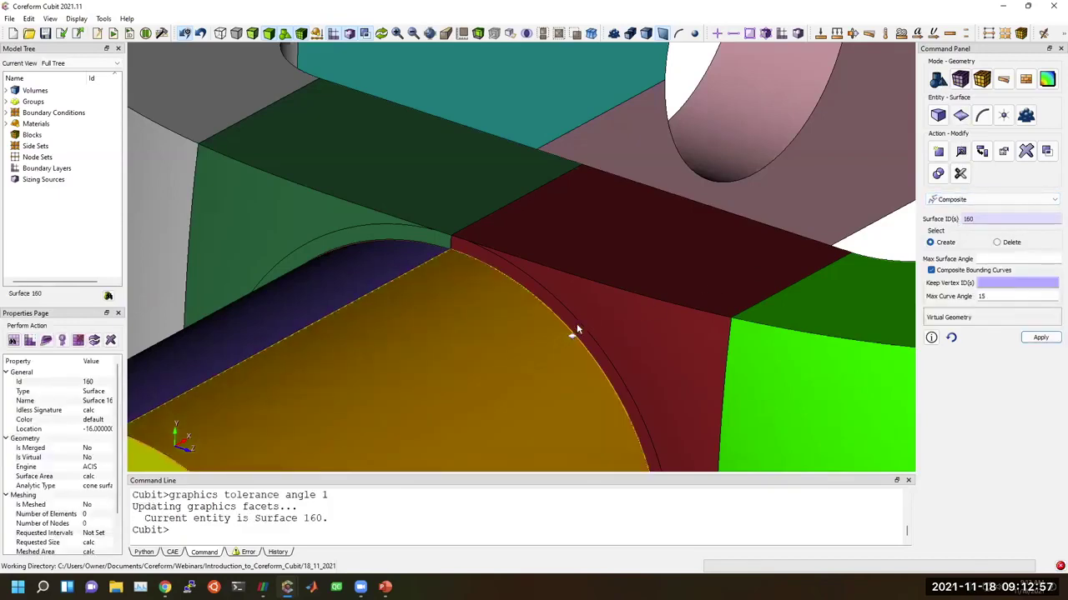
click(572, 333)
ctrl+click(573, 333)
right_click(573, 334)
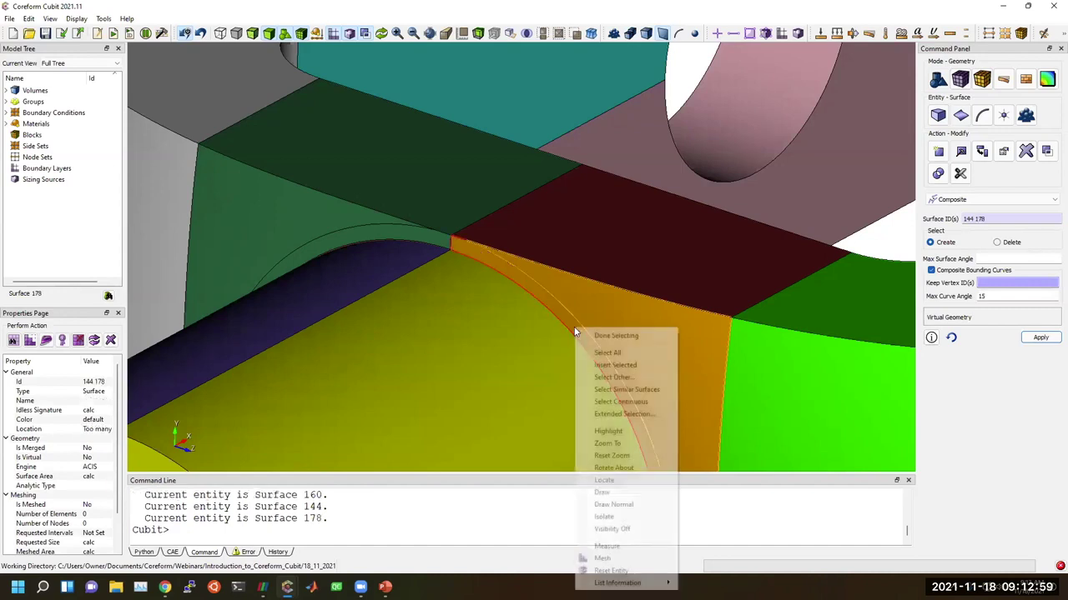
click(628, 389)
middle_drag(628, 389, 864, 325)
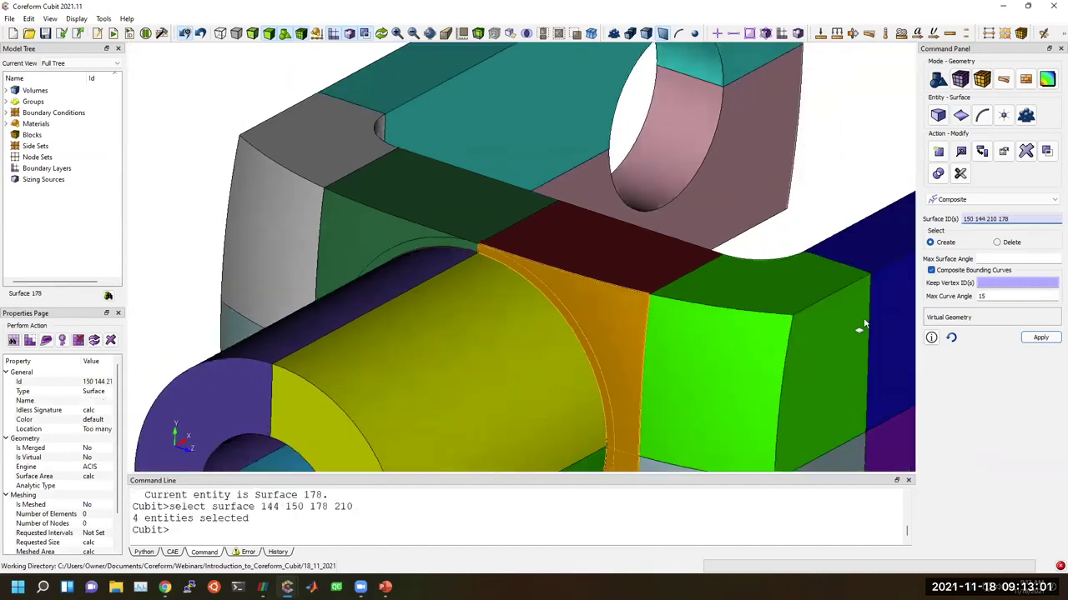
middle_drag(761, 350, 848, 258)
click(1040, 339)
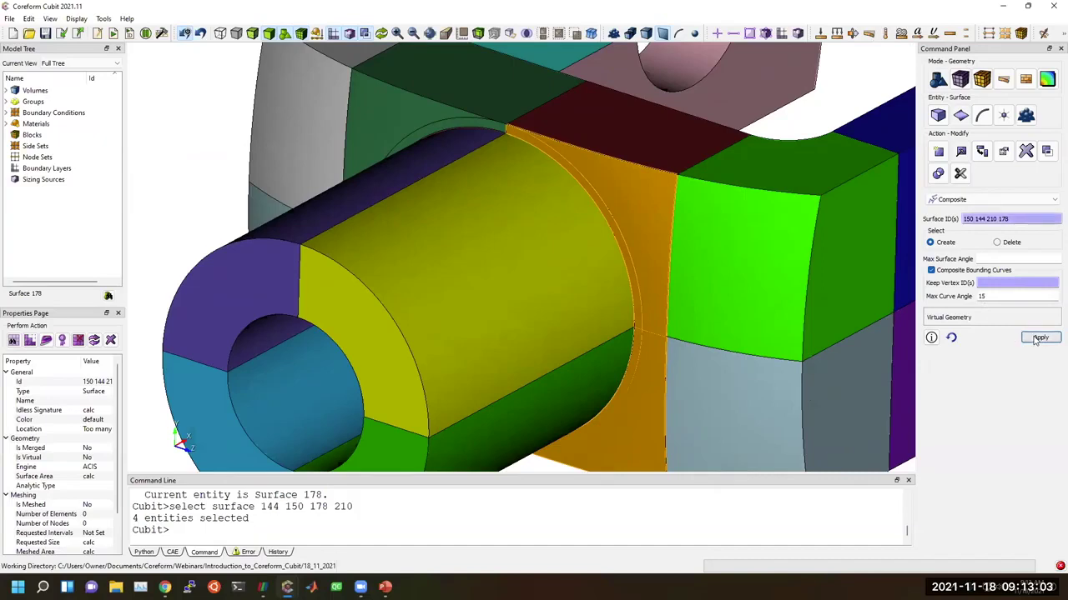
Create composite surfaces on the other side of the shank's base from surfaces 155, 142, 186 and 214, extending the selection to similar surfaces
middle_drag(624, 186, 451, 190)
click(433, 185)
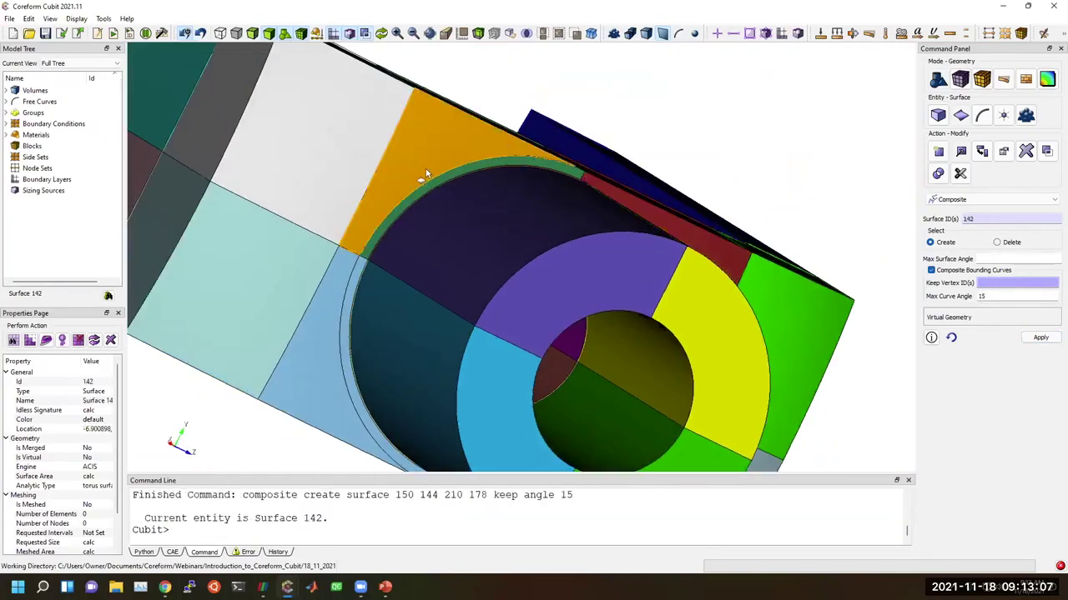
scroll(417, 176, up, 3)
ctrl+click(414, 200)
right_click(325, 282)
click(382, 341)
click(1040, 337)
middle_drag(659, 250, 407, 288)
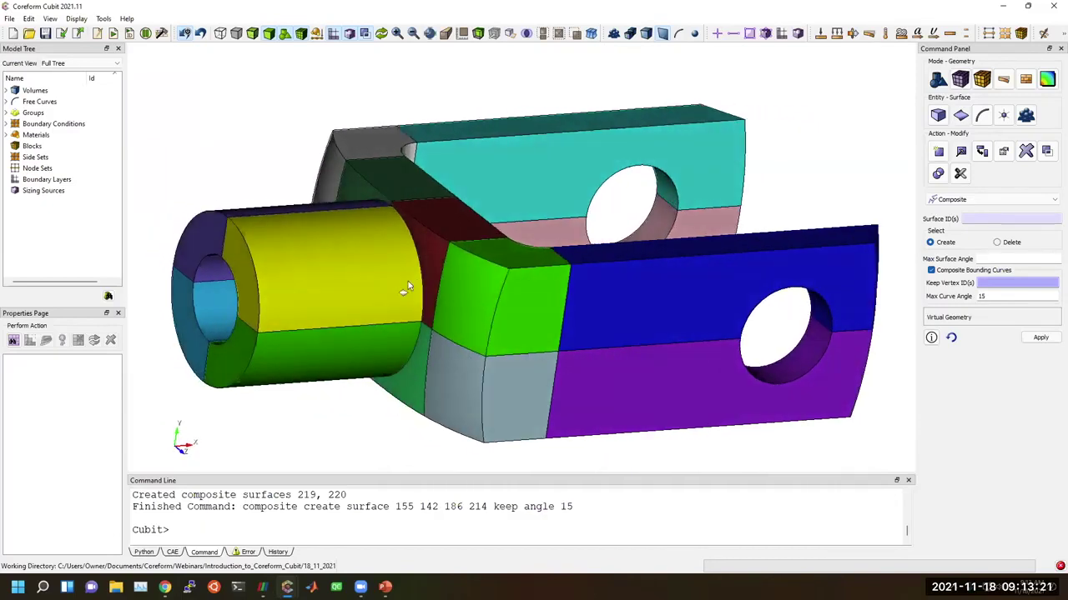
middle_drag(404, 292, 401, 326)
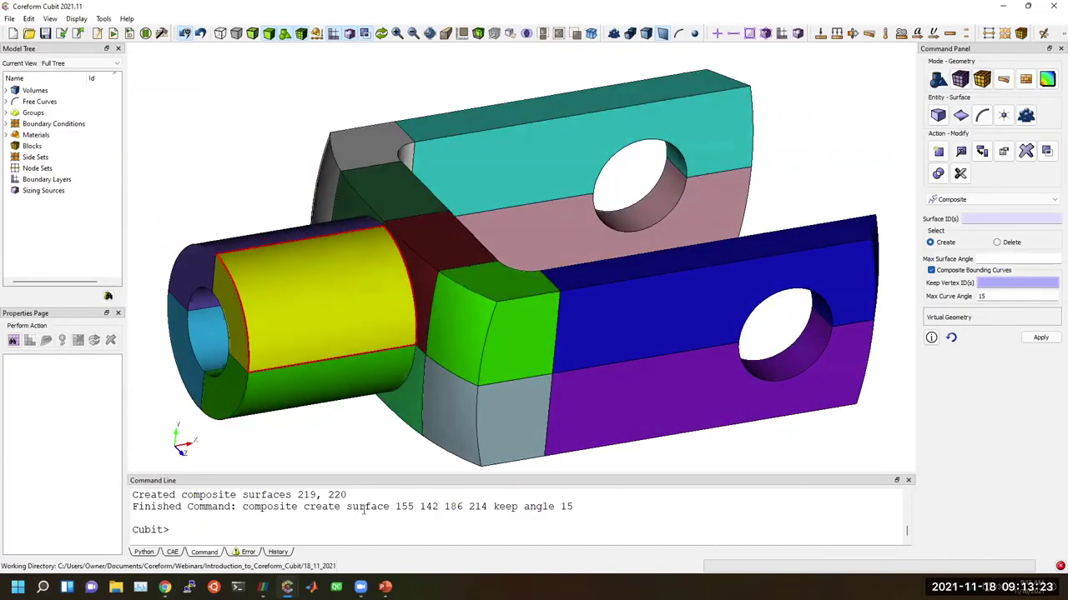
click(1047, 152)
click(1005, 198)
click(976, 216)
right_click(986, 221)
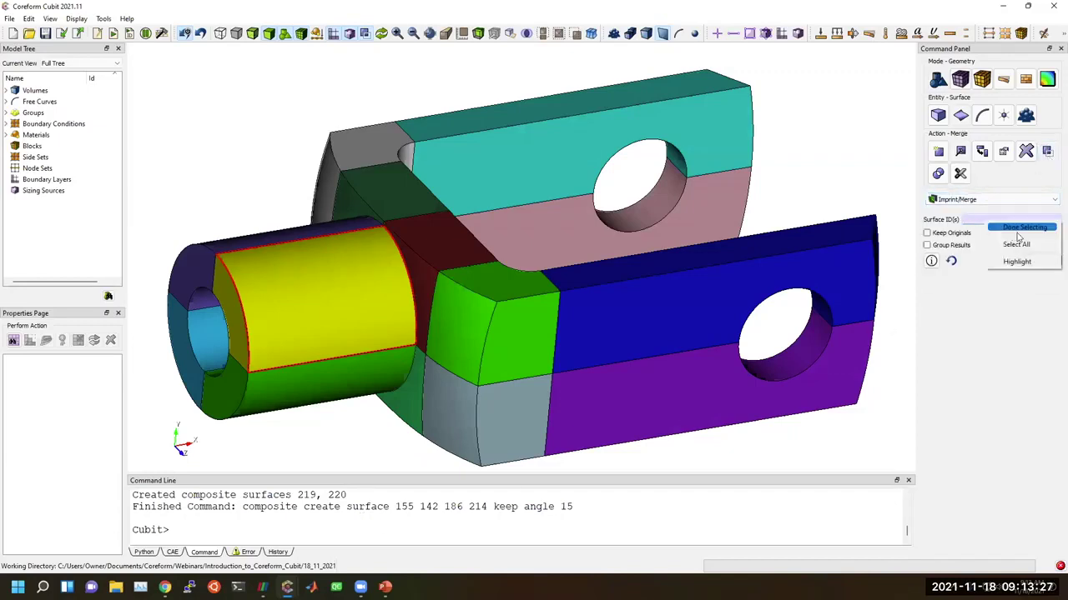
Imprint and merge all volumes
click(957, 121)
click(1047, 151)
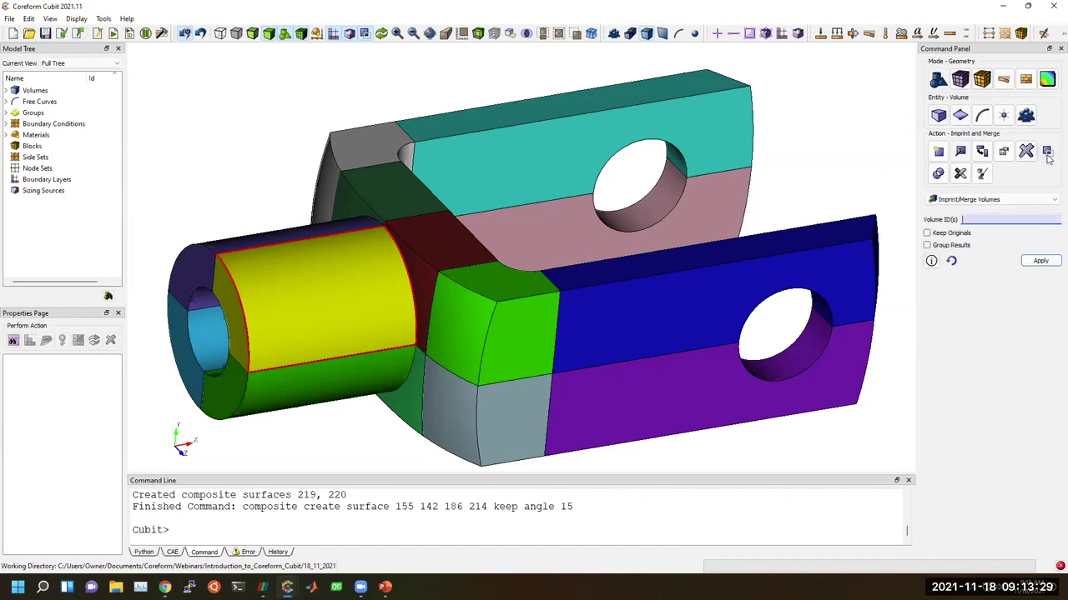
right_click(1001, 220)
click(1019, 249)
click(1040, 261)
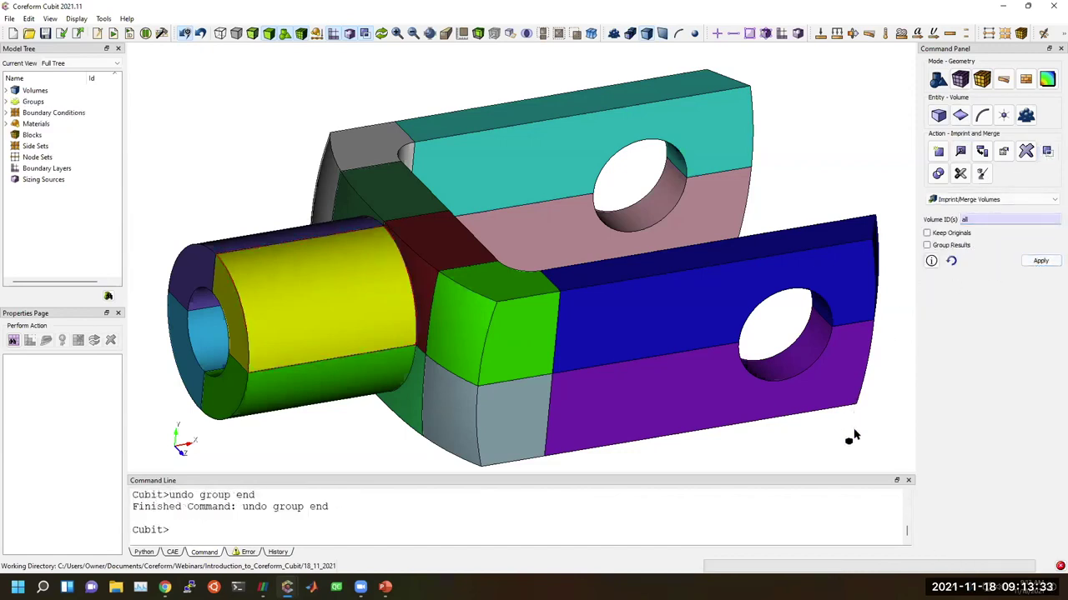
Apply the Sweep meshing scheme to all volumes with automatic source and target selection
middle_drag(586, 347, 583, 322)
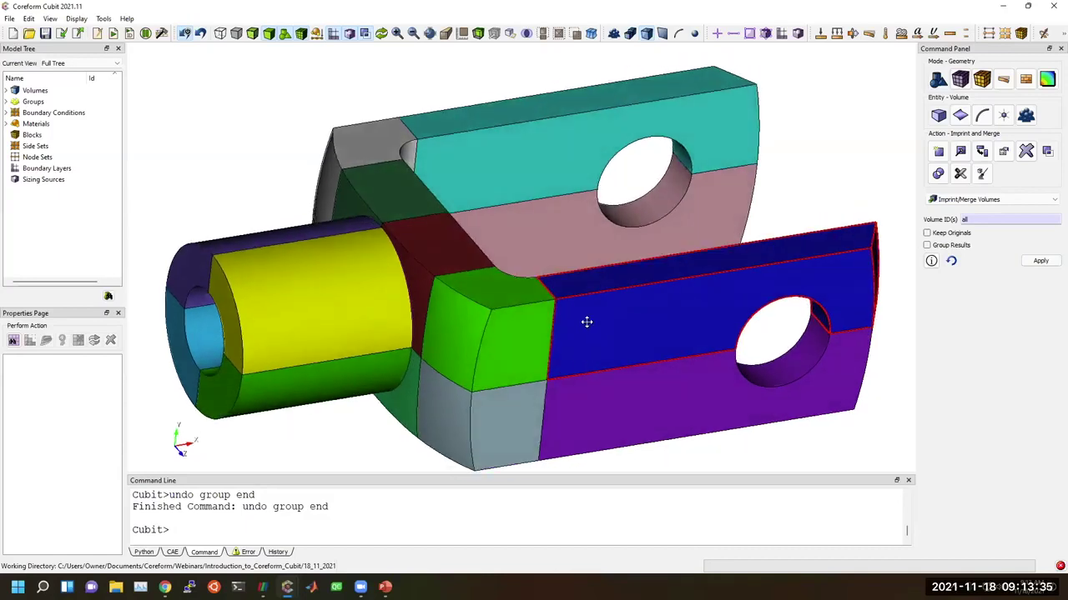
scroll(572, 315, down, 2)
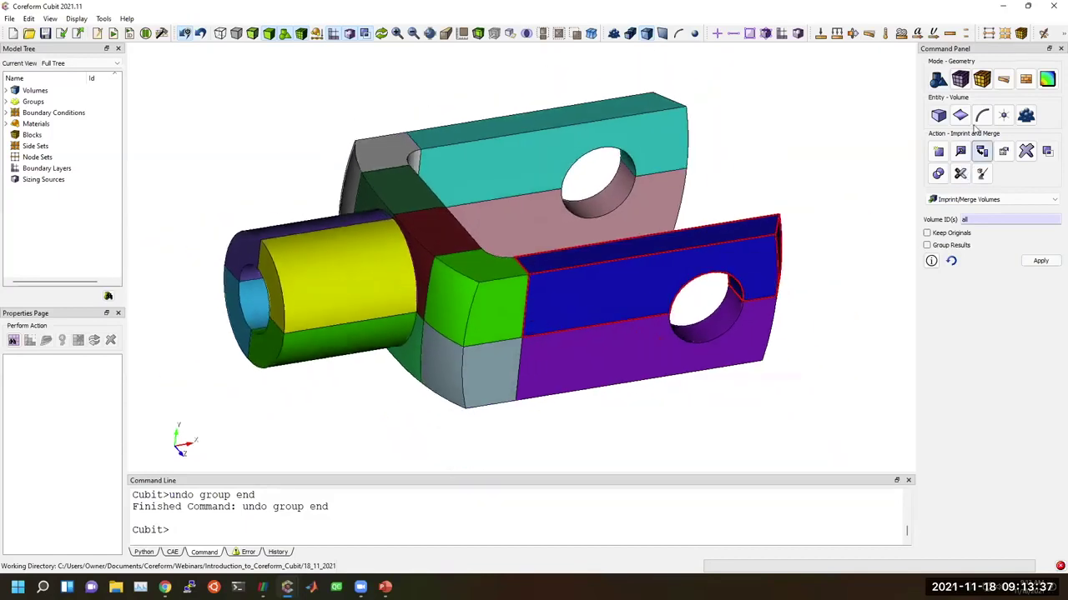
click(960, 78)
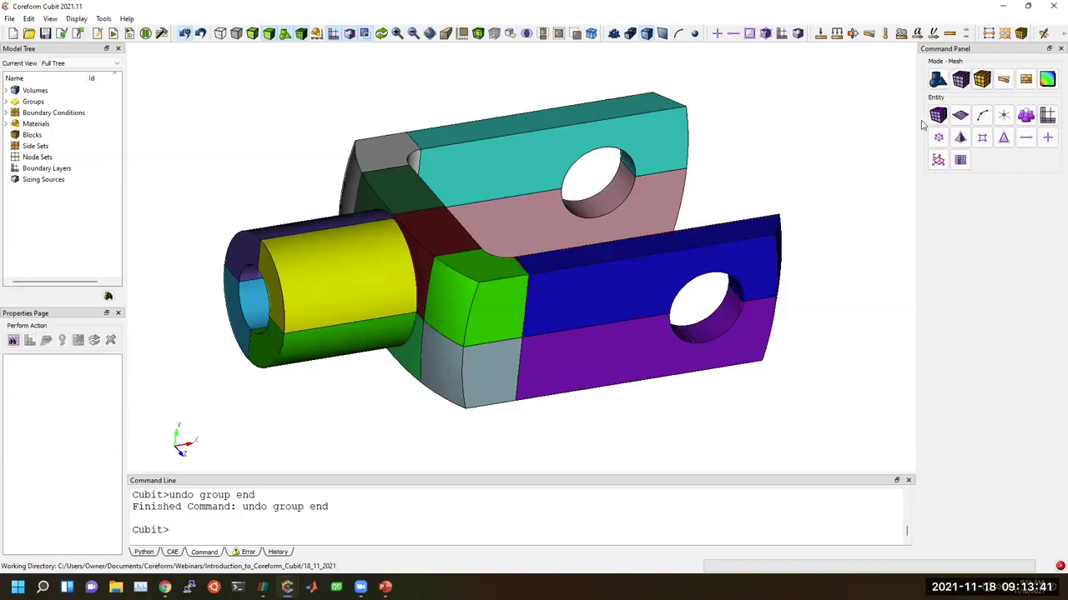
drag(728, 198, 724, 201)
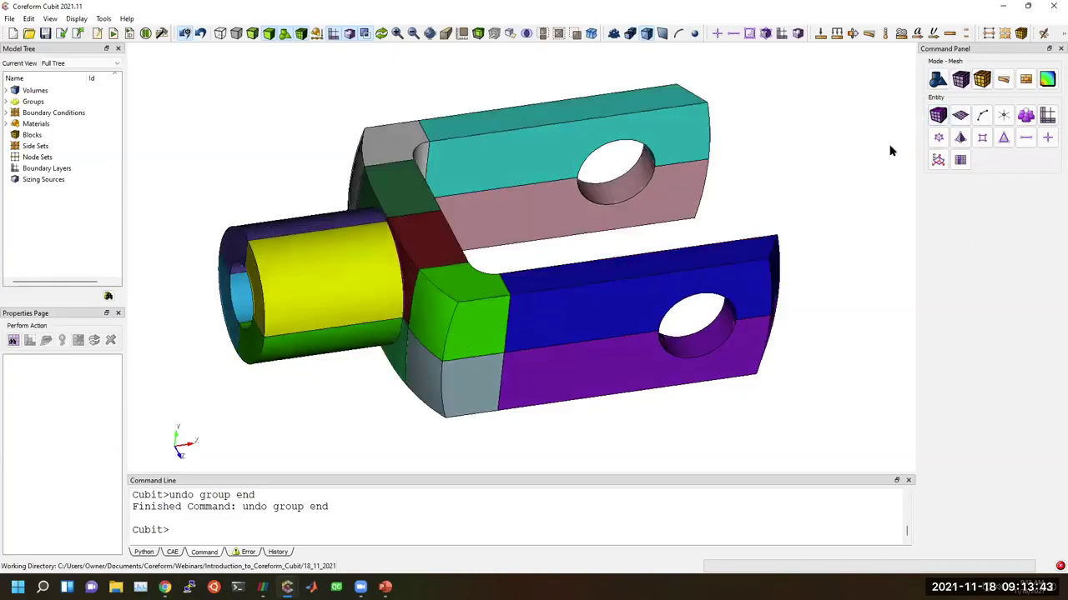
click(938, 115)
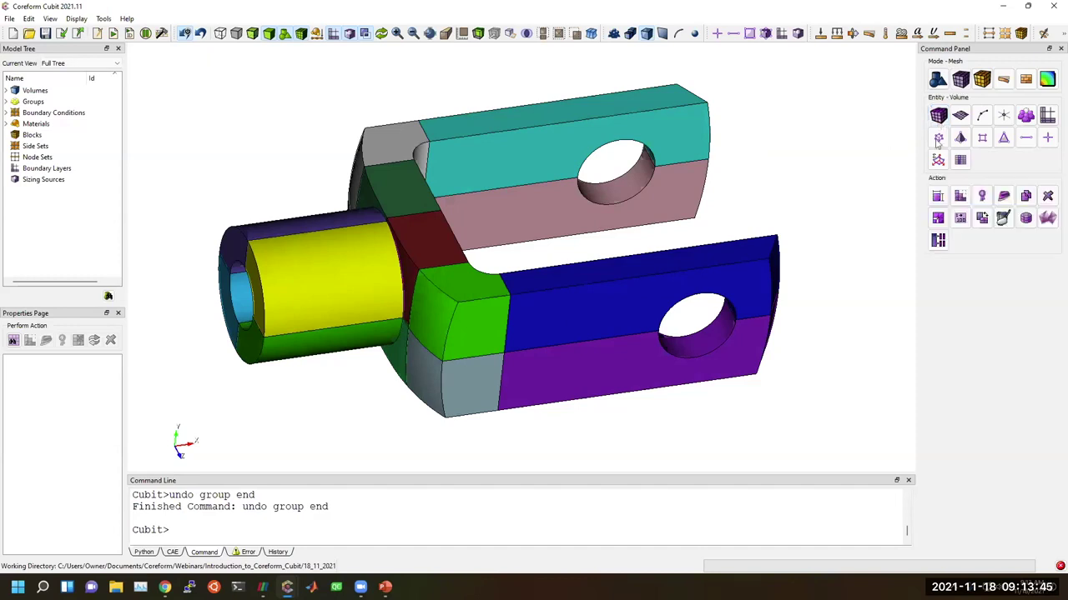
click(960, 197)
click(961, 266)
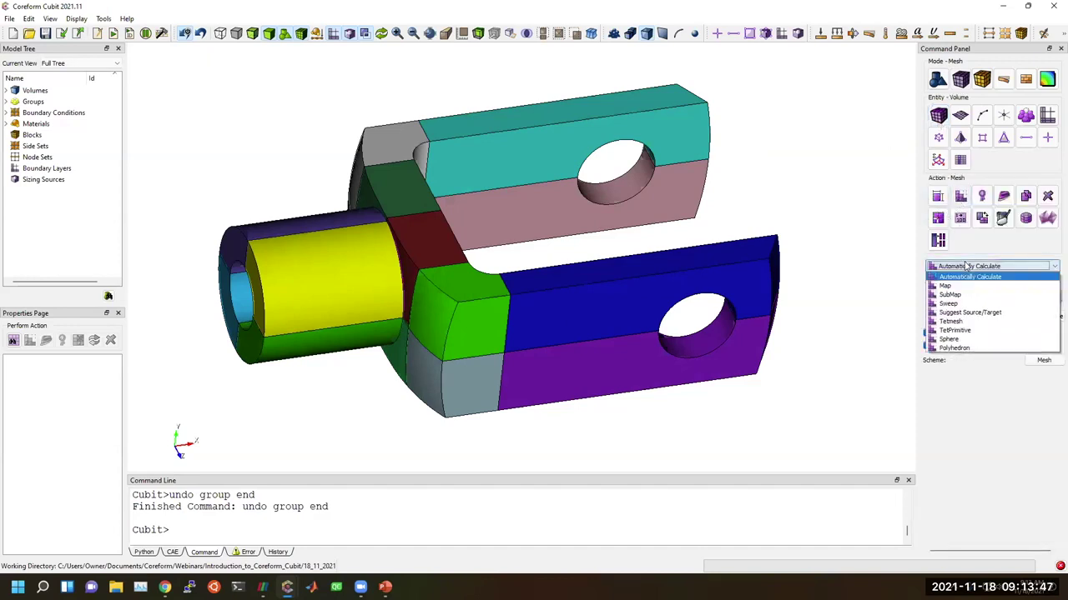
click(960, 305)
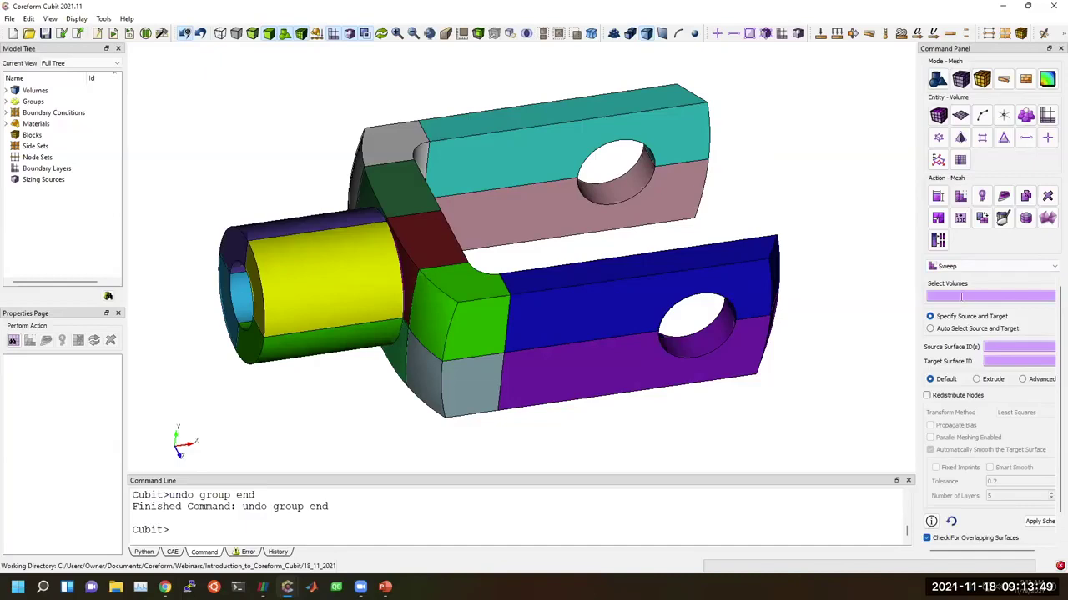
click(951, 330)
click(955, 296)
right_click(955, 298)
click(984, 321)
scroll(1001, 450, down, 1)
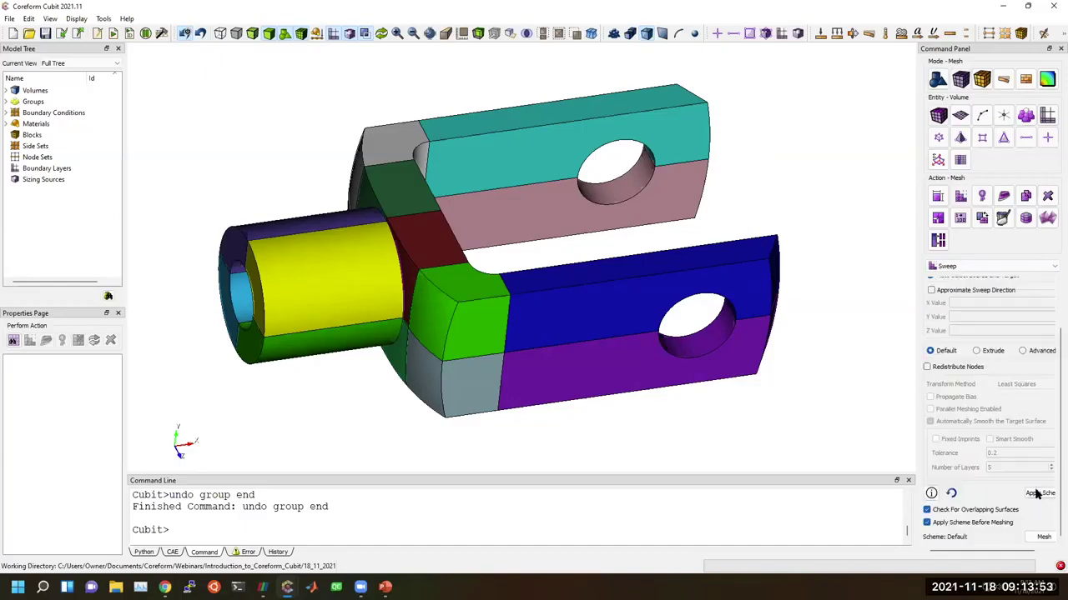
click(1036, 494)
click(694, 531)
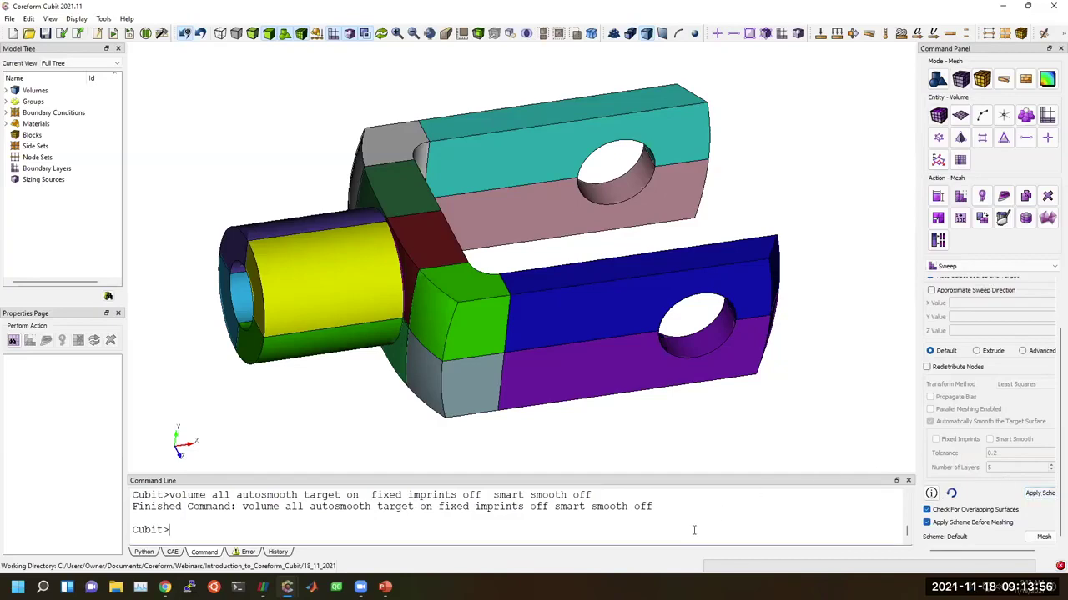
Apply an approximate mesh size of 4 to all volumes
click(937, 196)
click(961, 267)
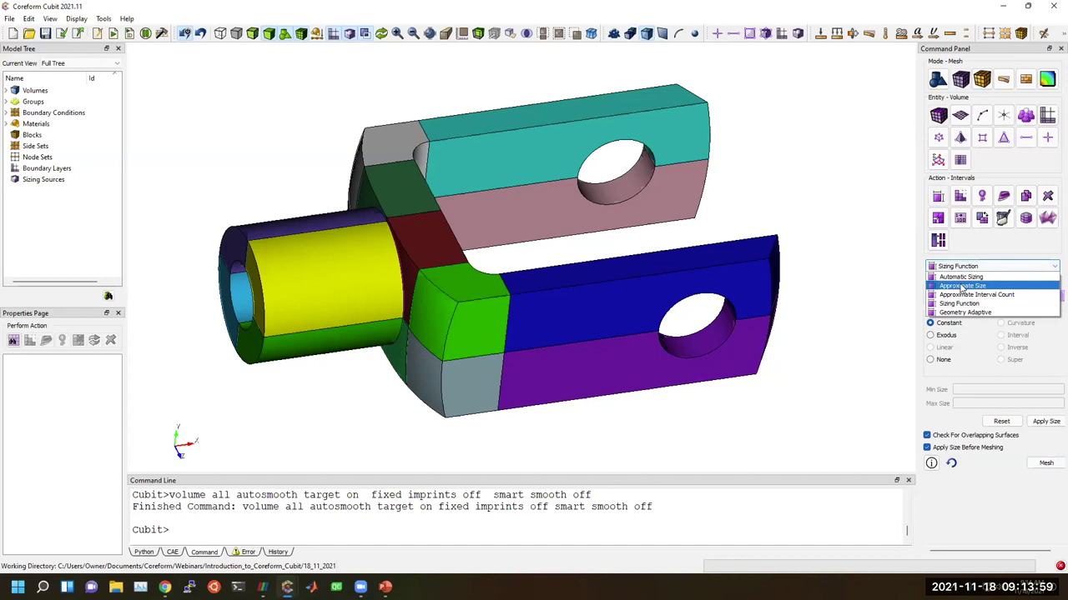
click(988, 290)
text(all)
click(975, 317)
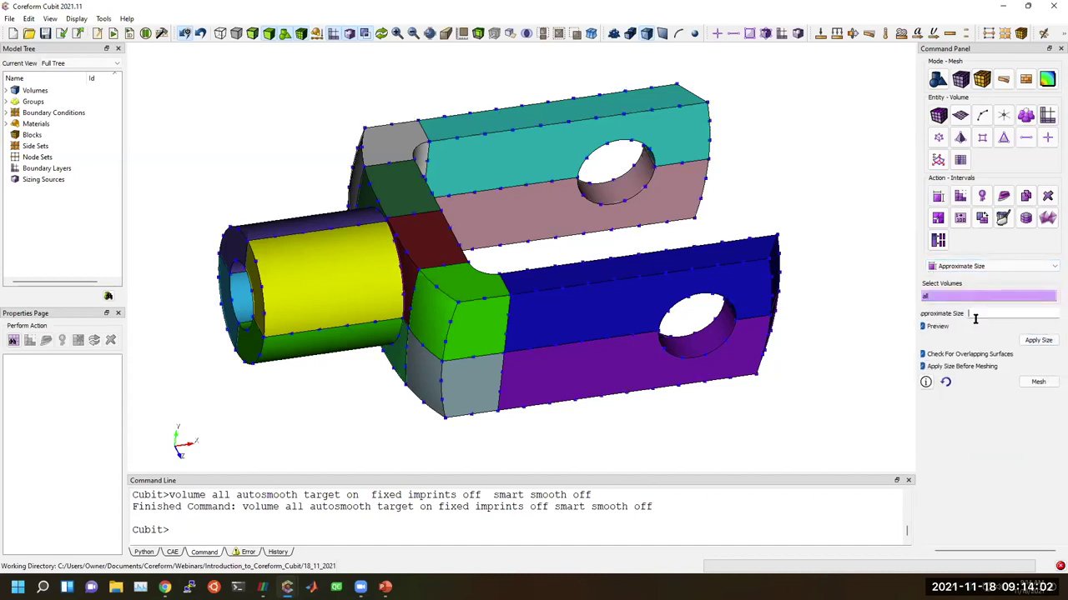
click(1041, 341)
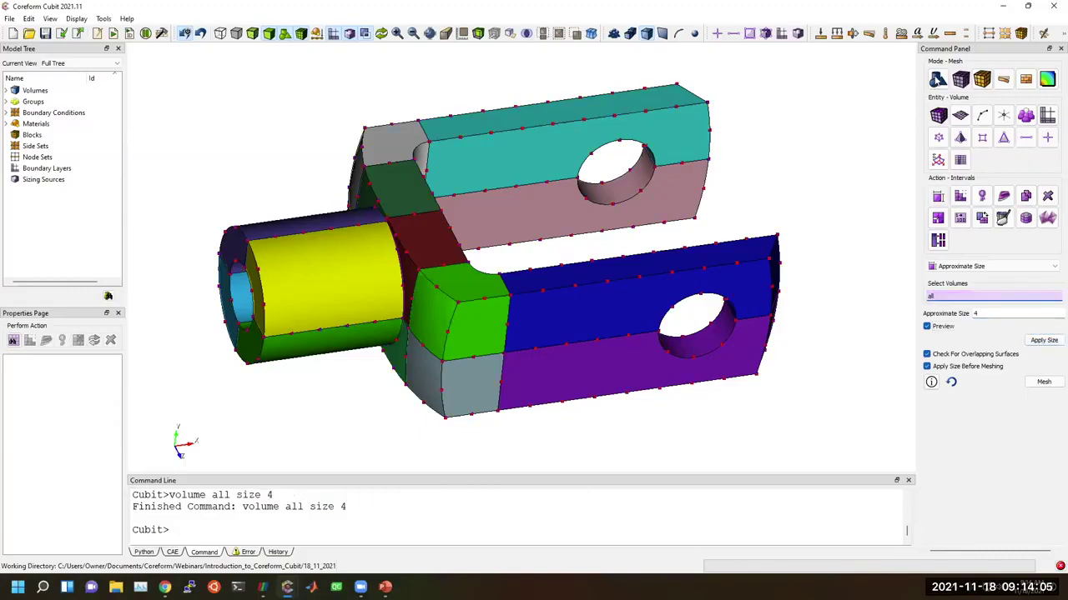
Mesh the upper corner surfaces 53 and 57, where the arms join the base, using the Polyhedron scheme
click(940, 116)
click(960, 116)
click(961, 195)
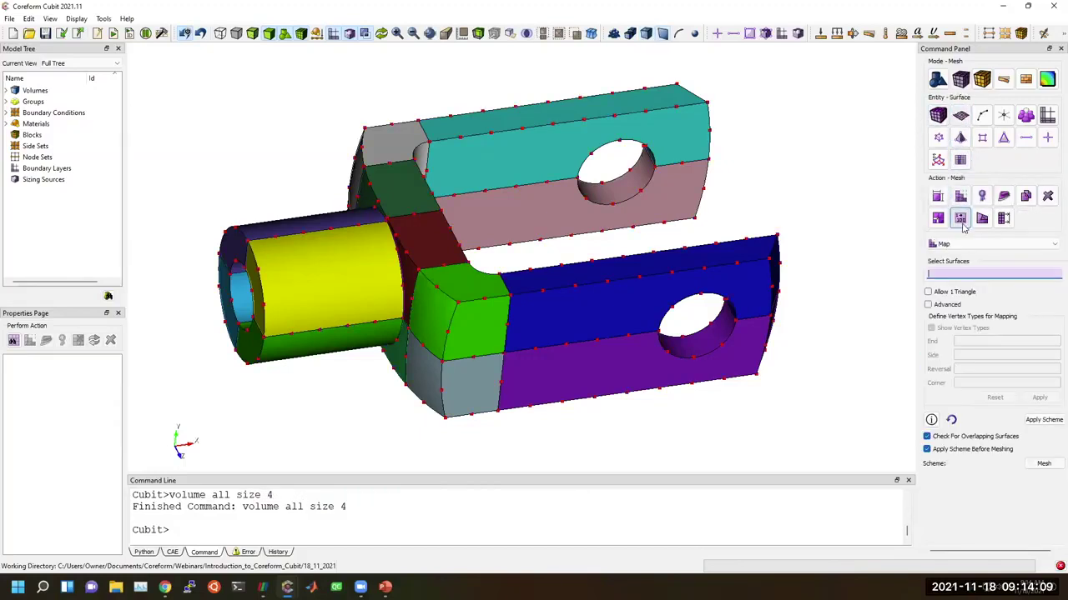
click(963, 245)
click(953, 325)
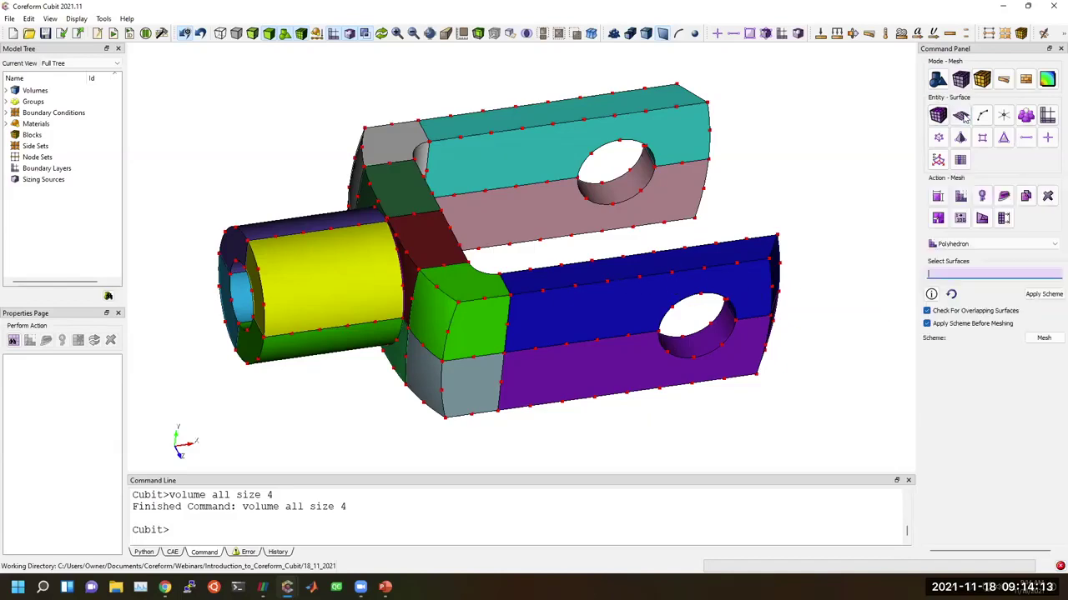
click(461, 276)
ctrl+click(394, 129)
click(453, 292)
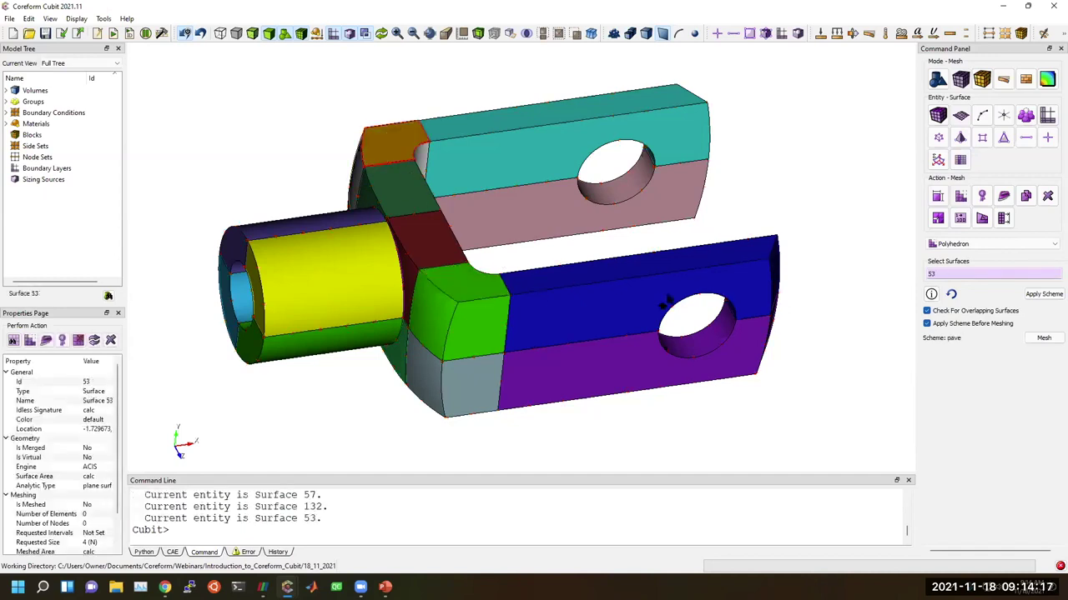
ctrl+click(461, 277)
click(1043, 338)
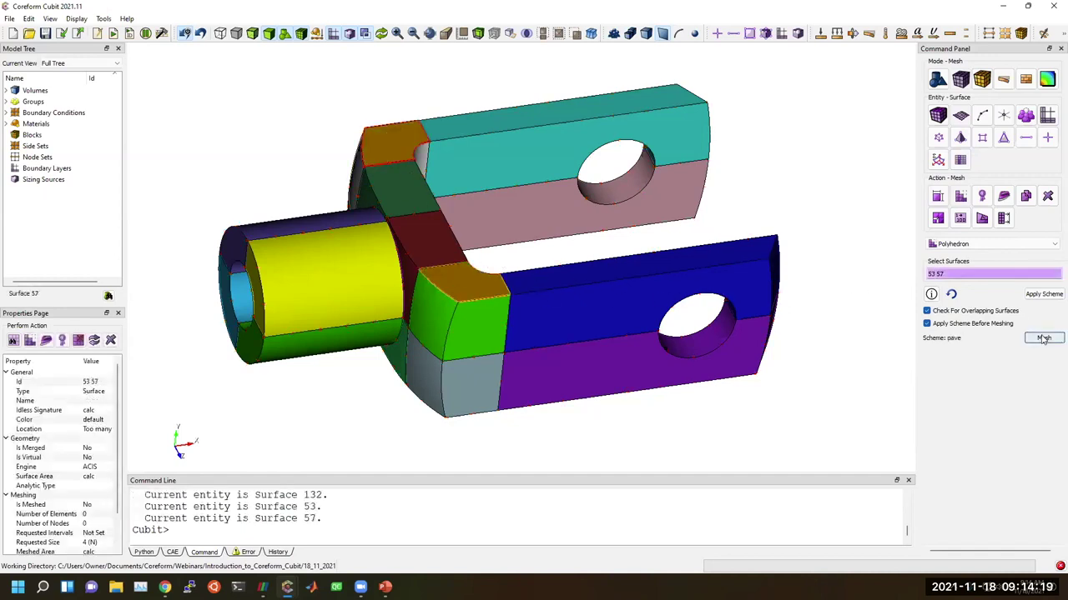
drag(606, 237, 600, 273)
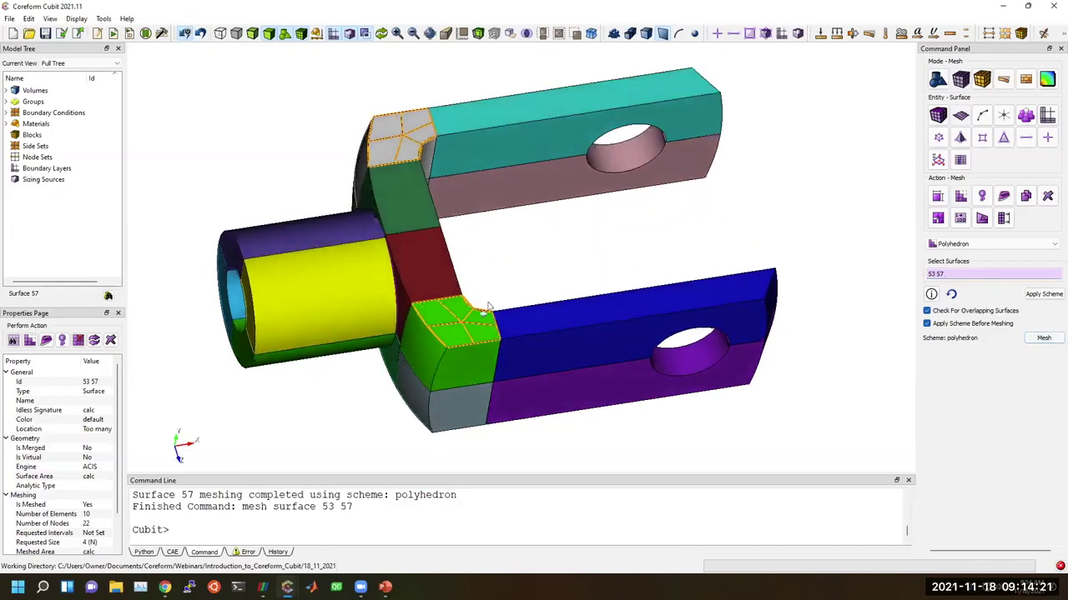
drag(492, 354, 534, 330)
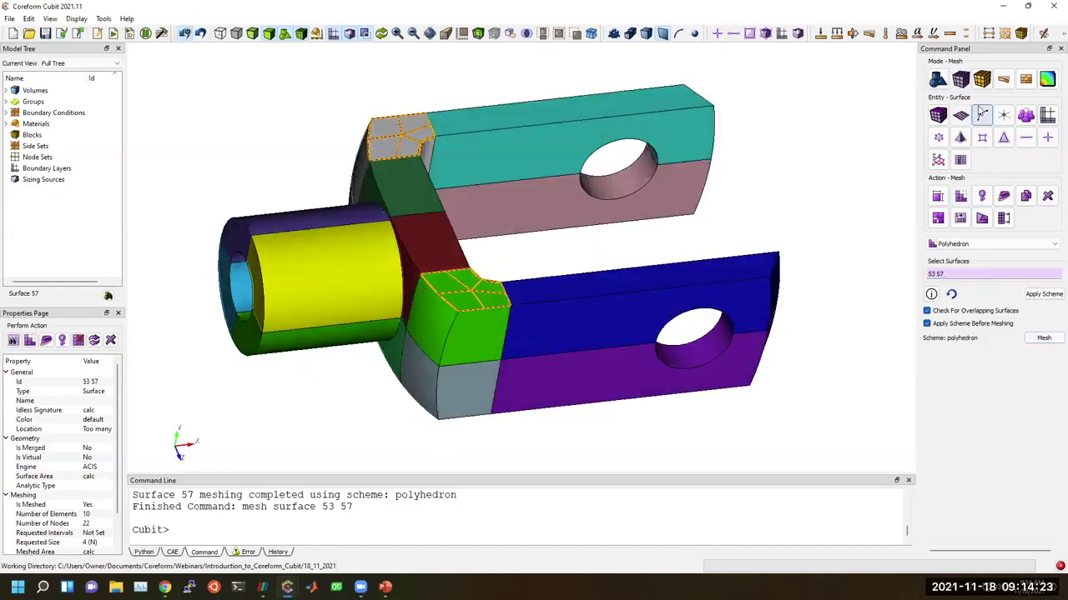
Select the four corner volumes 1, 8, 6 and 13 beneath the meshed surfaces for sweep meshing
click(938, 115)
click(960, 218)
click(990, 296)
click(454, 329)
ctrl+click(414, 377)
drag(415, 378, 705, 324)
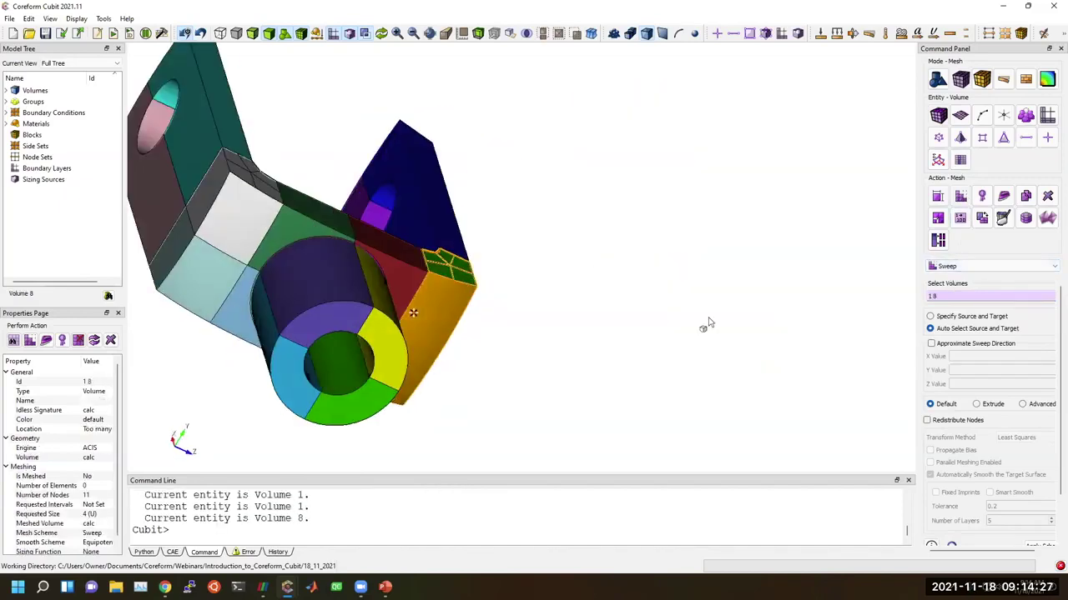
ctrl+click(242, 208)
ctrl+click(201, 275)
drag(521, 257, 834, 359)
Sweep-mesh the selected corner volumes with an approximate sweep direction of X 0, Y -1, Z 0
click(967, 350)
click(967, 345)
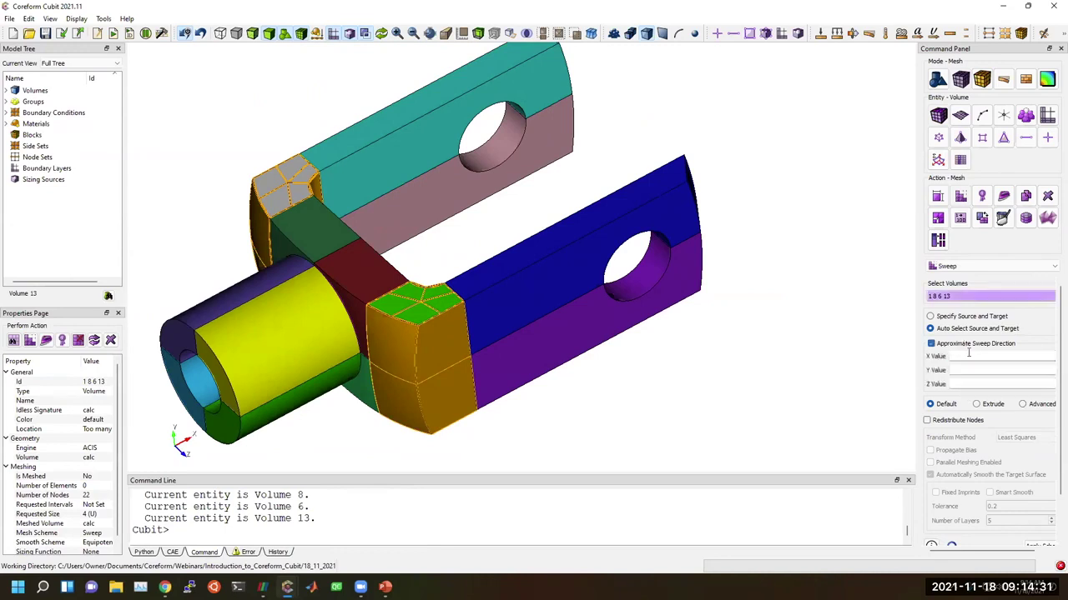
text(0)
key(Tab)
text(-1)
key(Tab)
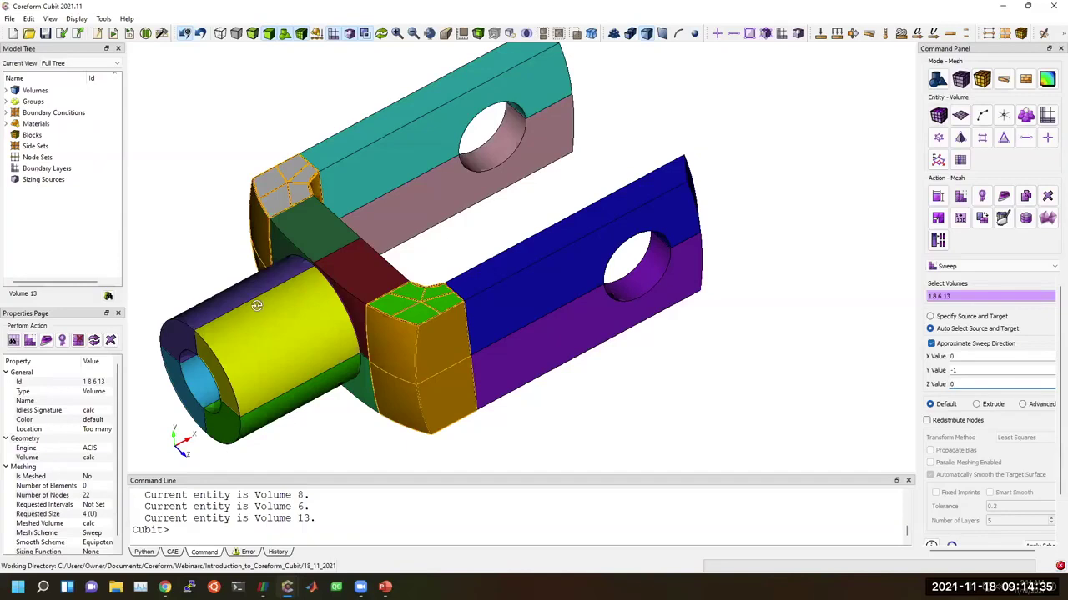
drag(433, 267, 375, 205)
drag(398, 279, 300, 325)
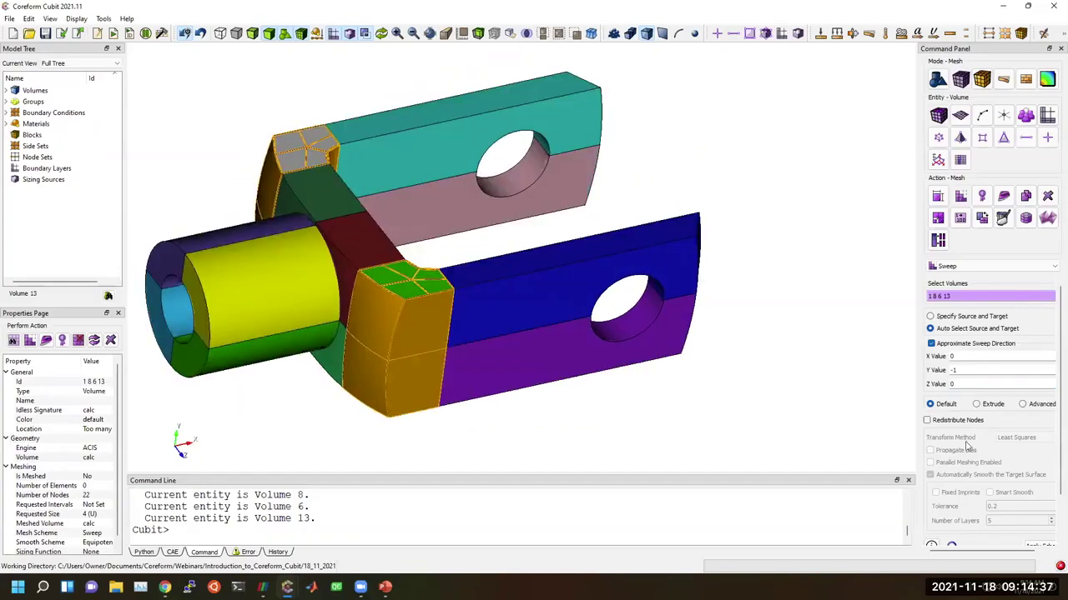
scroll(1045, 448, down, 2)
click(1038, 494)
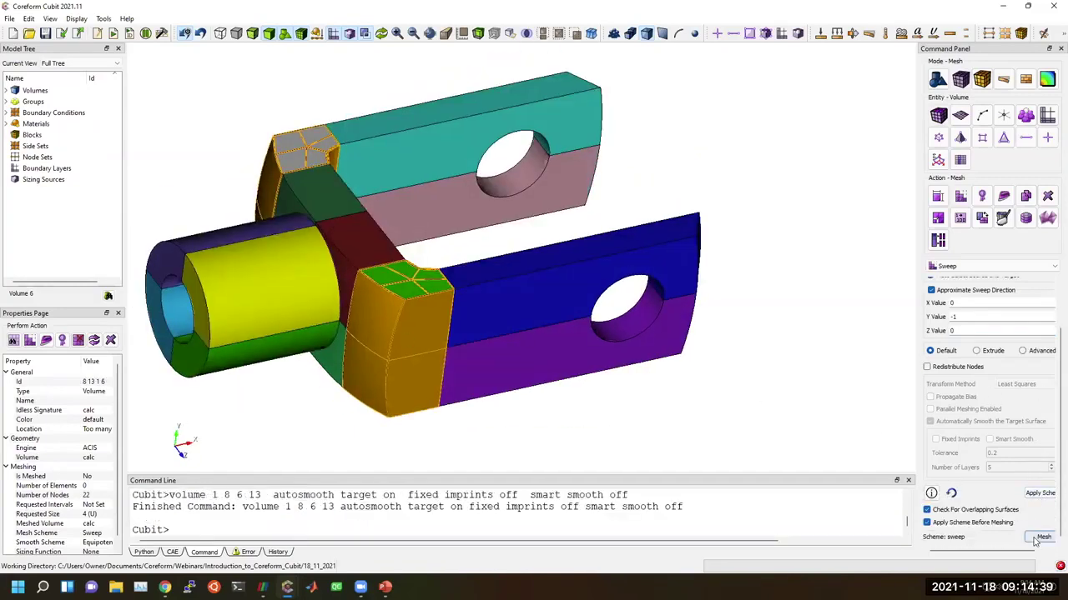
click(1043, 537)
Mesh the rest of the fork with the command "mesh volume all"
click(425, 516)
text(mesh volum)
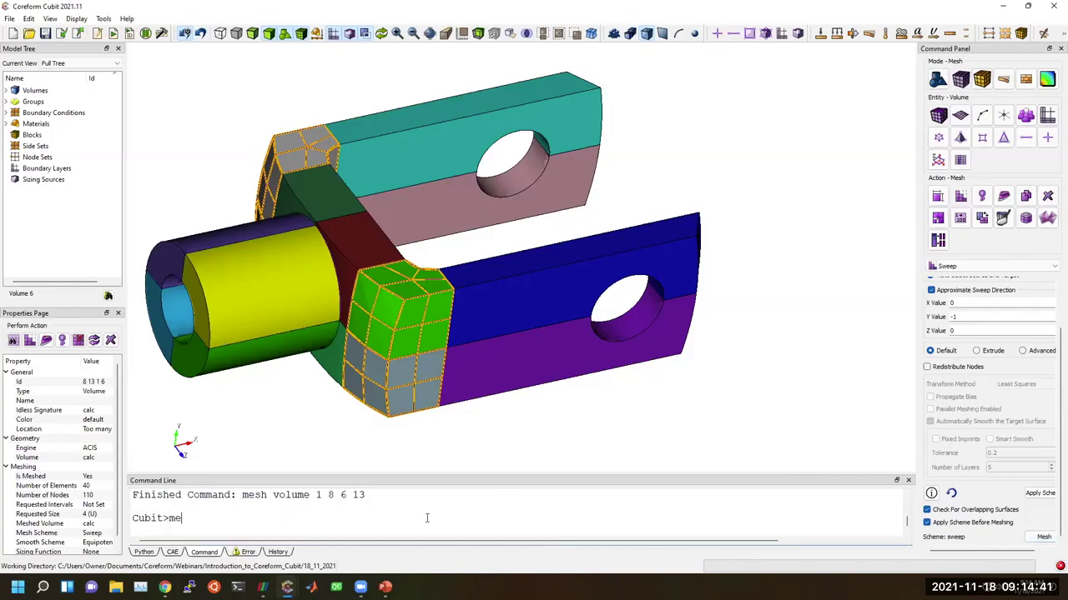
text(e al)
key(Return)
click(679, 410)
drag(631, 387, 559, 293)
drag(583, 327, 482, 412)
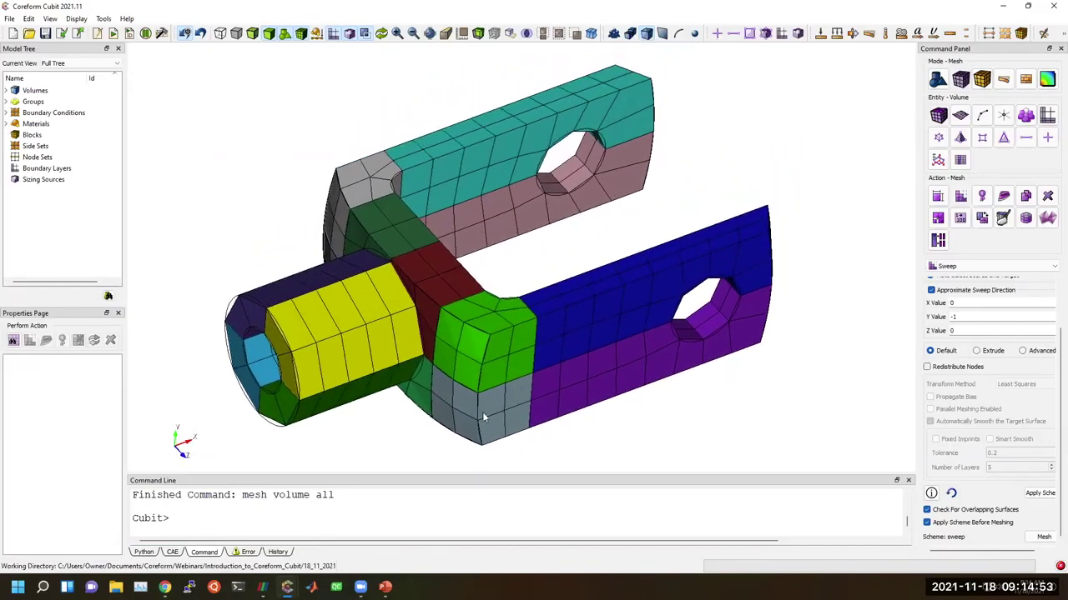
Set the U-spline parameters for all volumes to degree 2 and continuity 1 with a "set uspline" command
drag(406, 474, 411, 414)
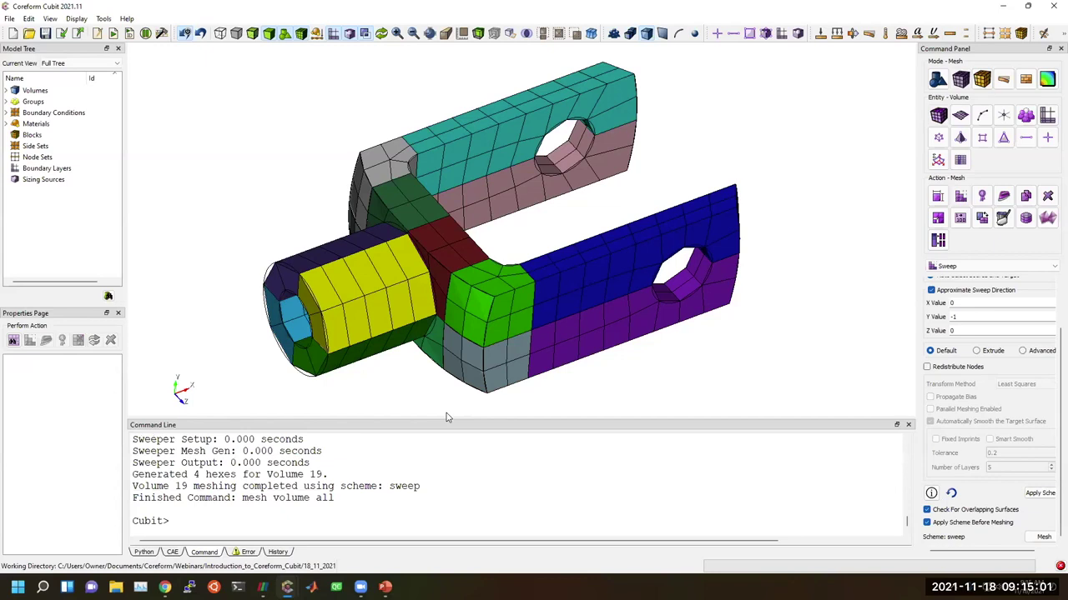
click(359, 515)
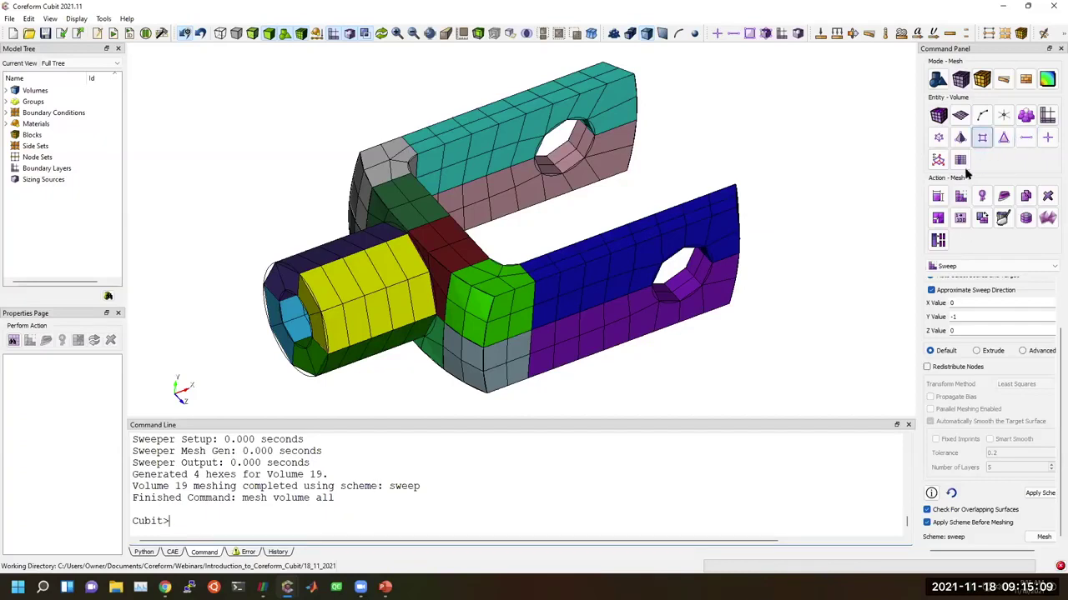
text(set uspli)
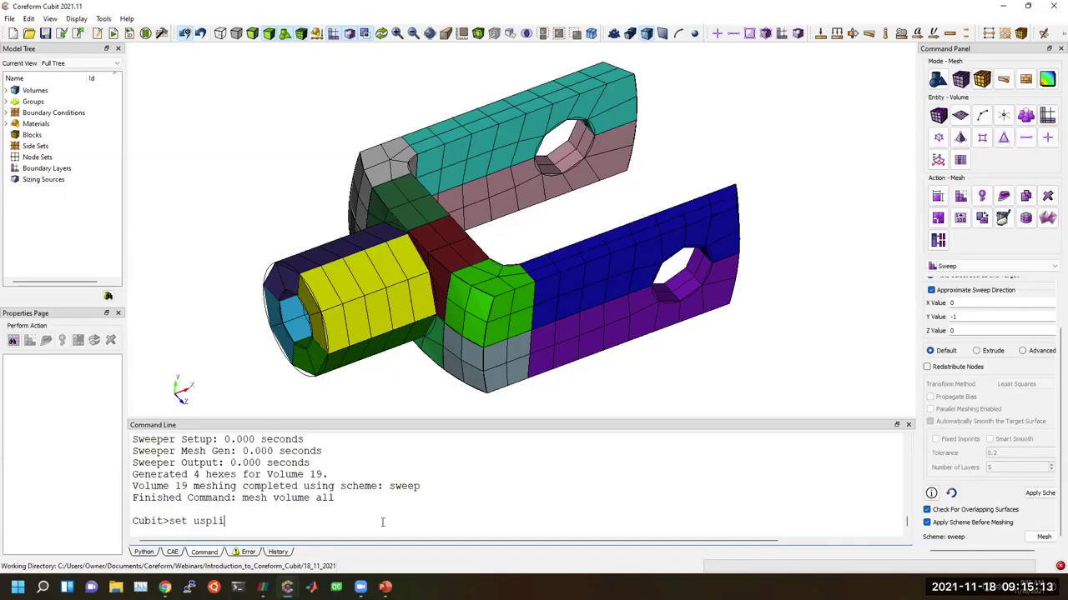
text(ne vo)
text(li)
text(umea)
key(BackSpace)
text(all degree 2 contiu)
key(BackSpace)
text(nuity 1)
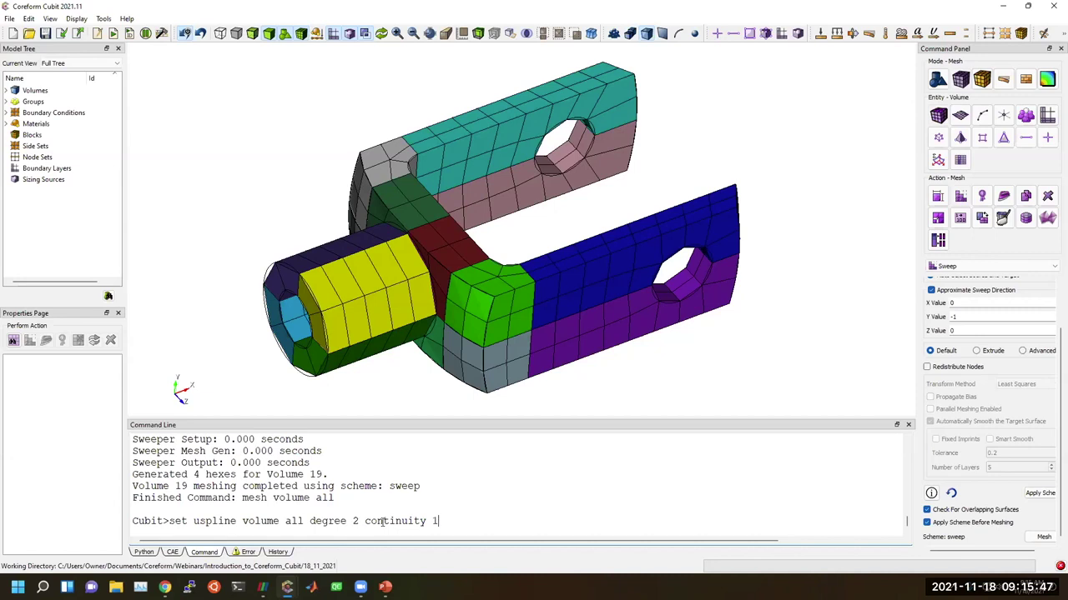
key(Return)
Build a U-spline from all volumes as 1 and fit U-spline 1 to the geometry
text(build uspline volume)
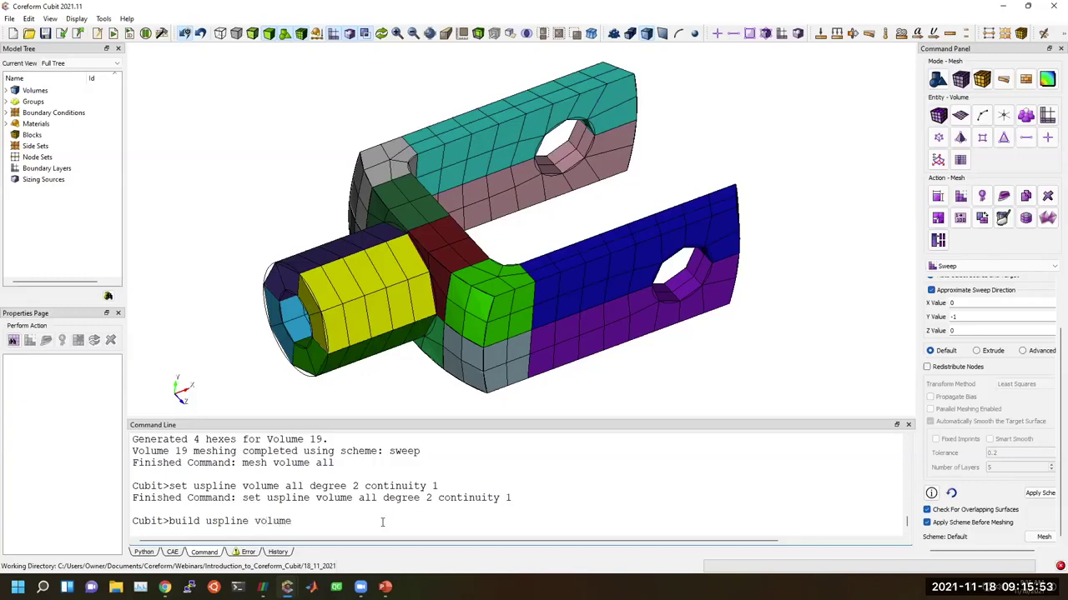
text( all as 1)
key(Return)
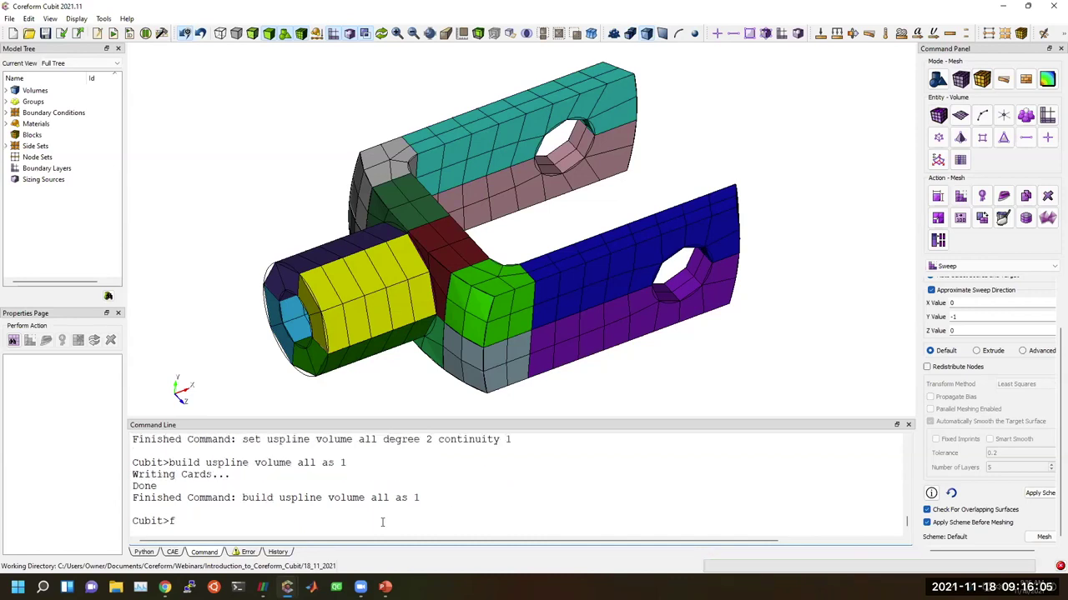
text(uspline 1)
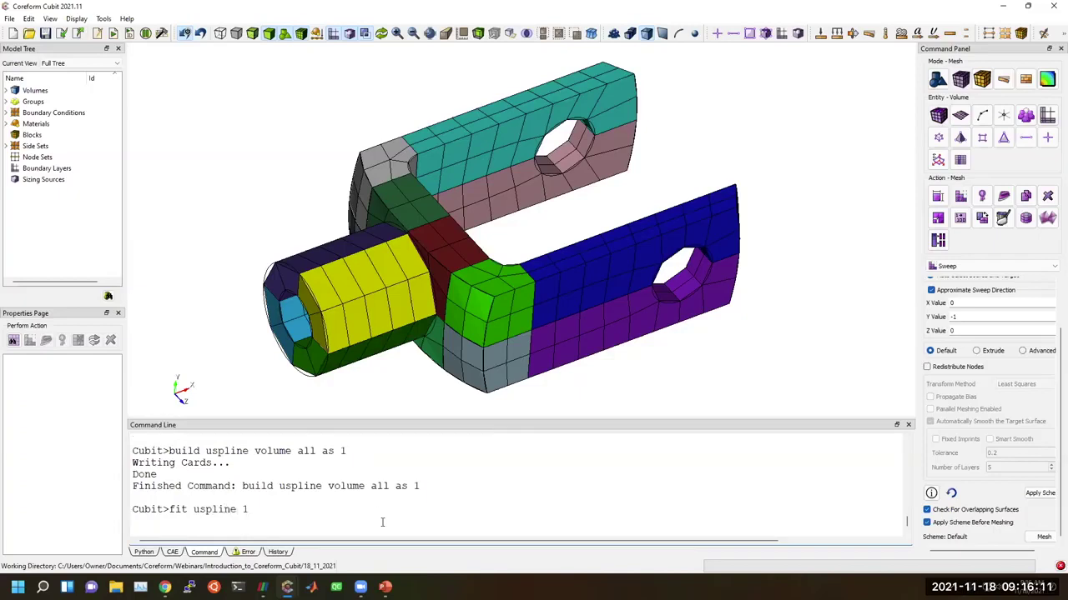
key(Return)
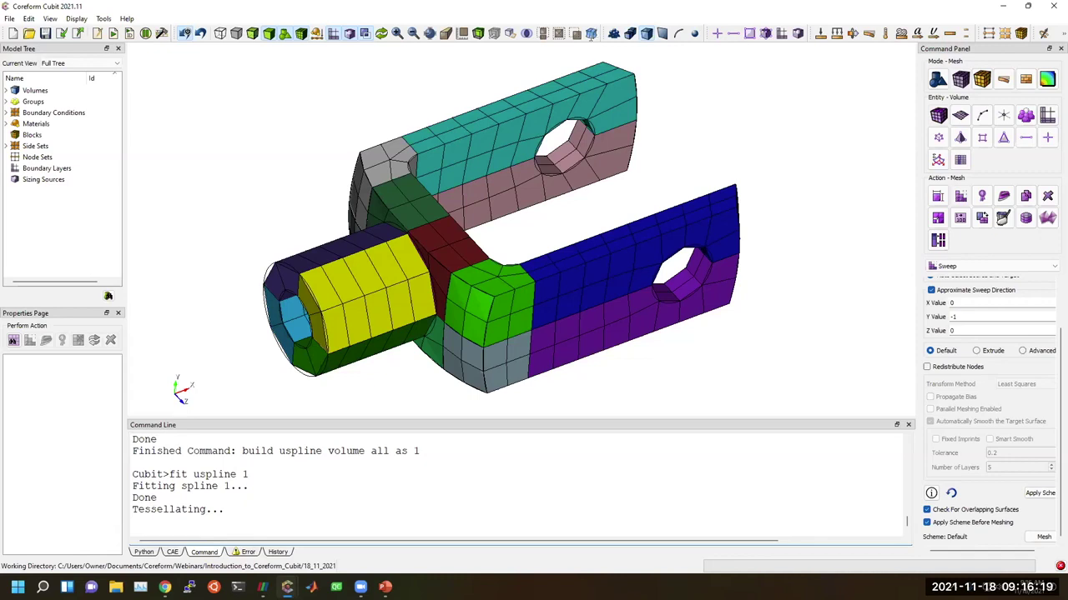
Show the U-spline view beside the hex mesh and compare the two around the arms and pin holes
click(590, 34)
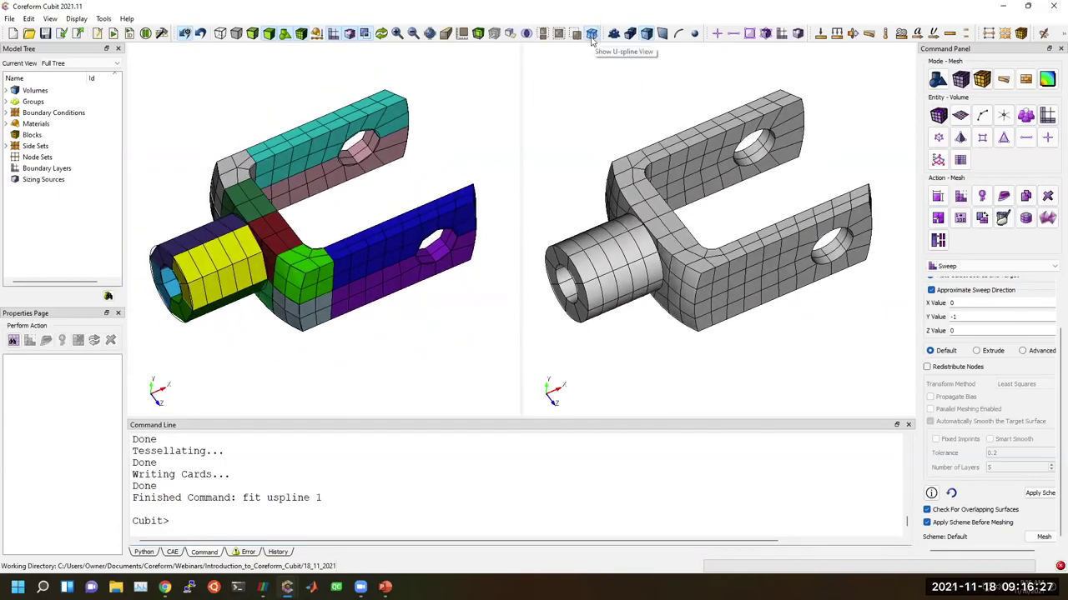
drag(732, 269, 630, 285)
scroll(617, 305, up, 3)
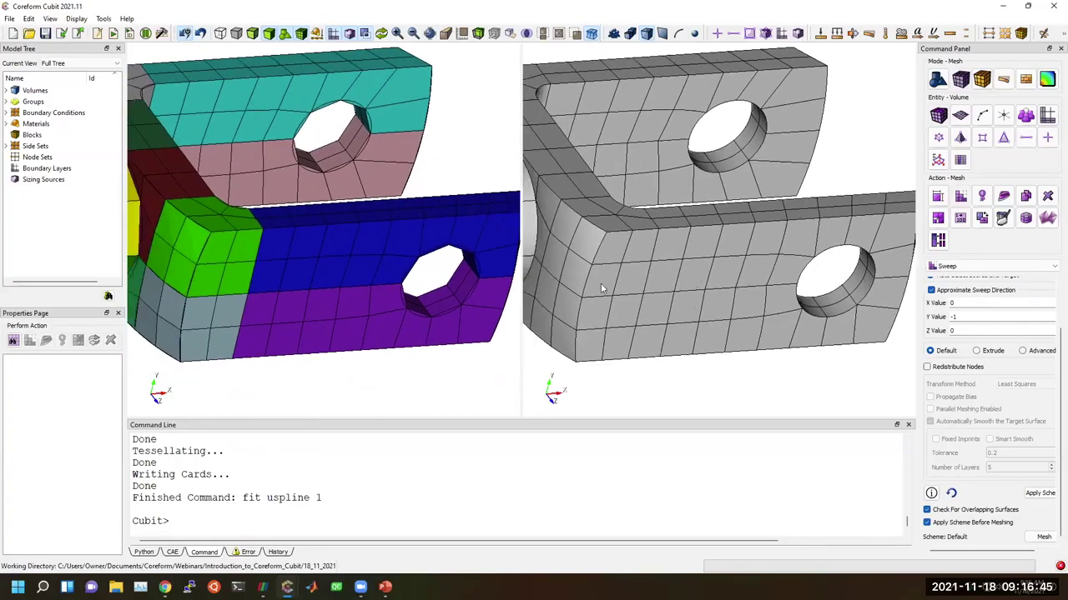
Enter "export uspline" at the command line, list its completions, and examine the available formats such as bext, exodus and step
mouse_move(678, 262)
mouse_down()
mouse_move(665, 296)
mouse_move(665, 265)
mouse_up()
drag(656, 304, 684, 333)
click(412, 523)
text(export uspline)
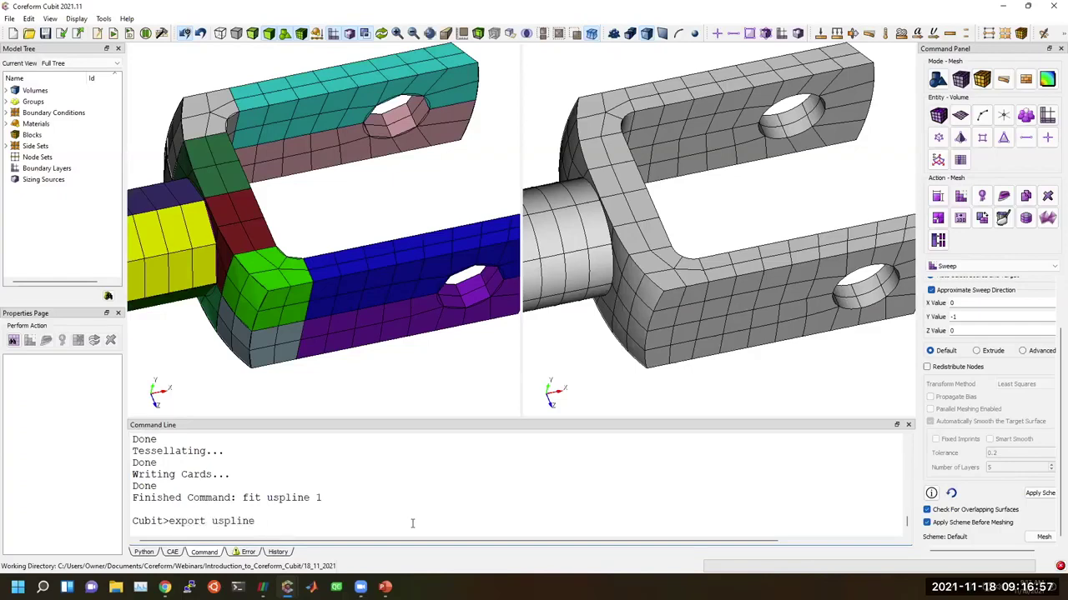
key(Tab)
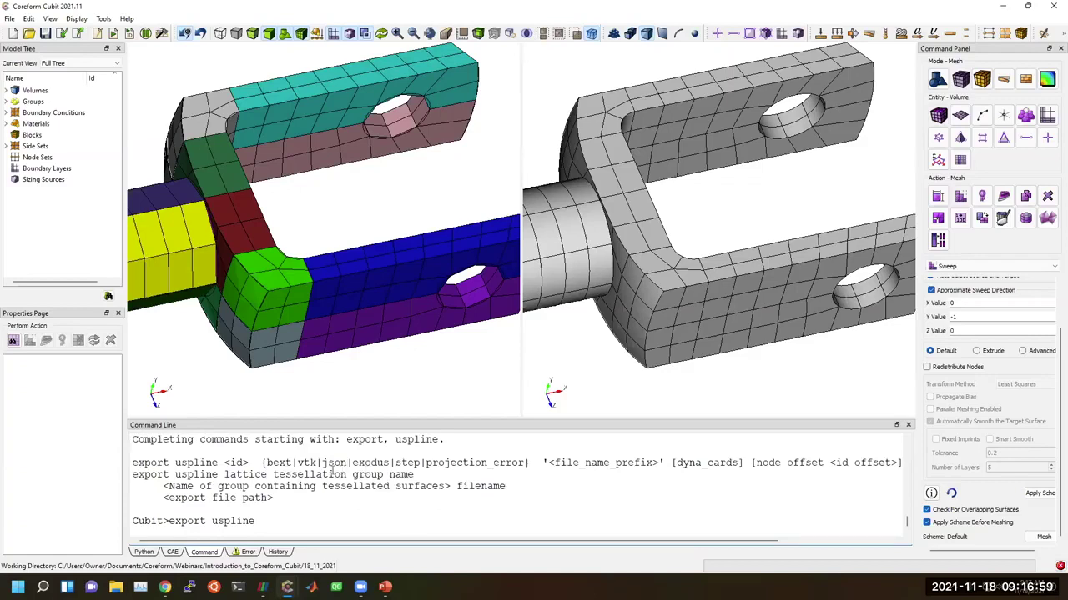
triple_click(268, 462)
triple_click(275, 463)
double_click(278, 462)
double_click(307, 462)
triple_click(385, 463)
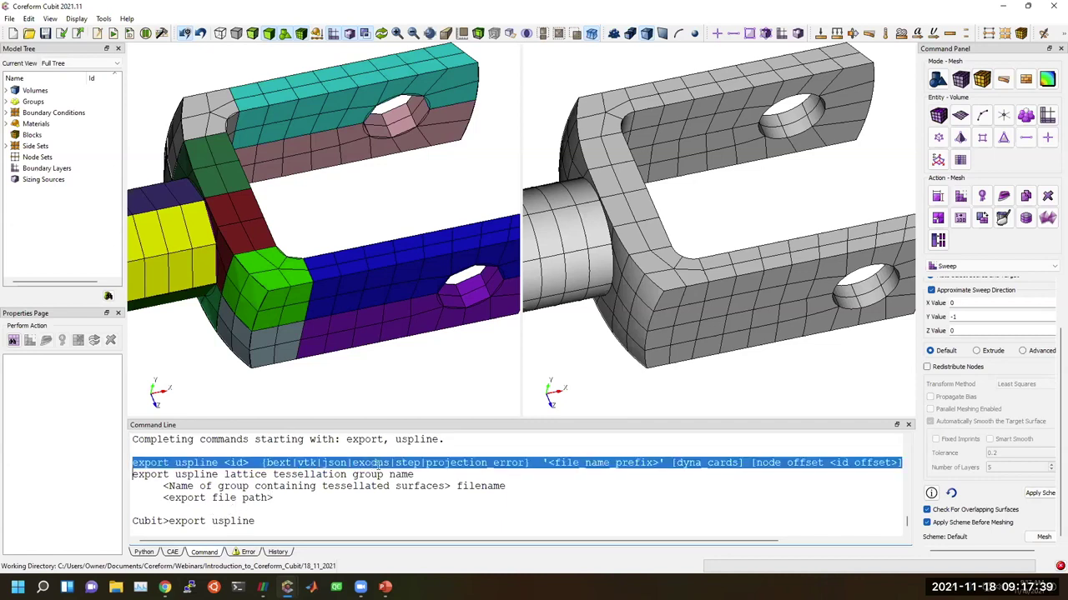
click(385, 463)
double_click(385, 463)
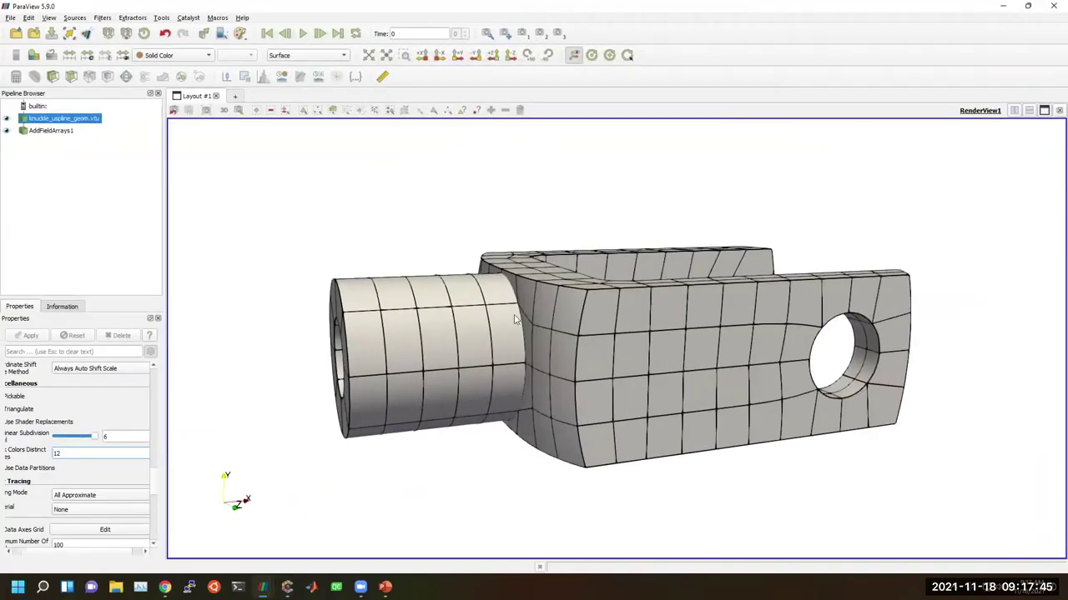
Inspect the knuckle_uspline_geom.vtu model in ParaView, and return to Cubit to view the whole fork's hex mesh beside its U-spline
drag(518, 280, 614, 363)
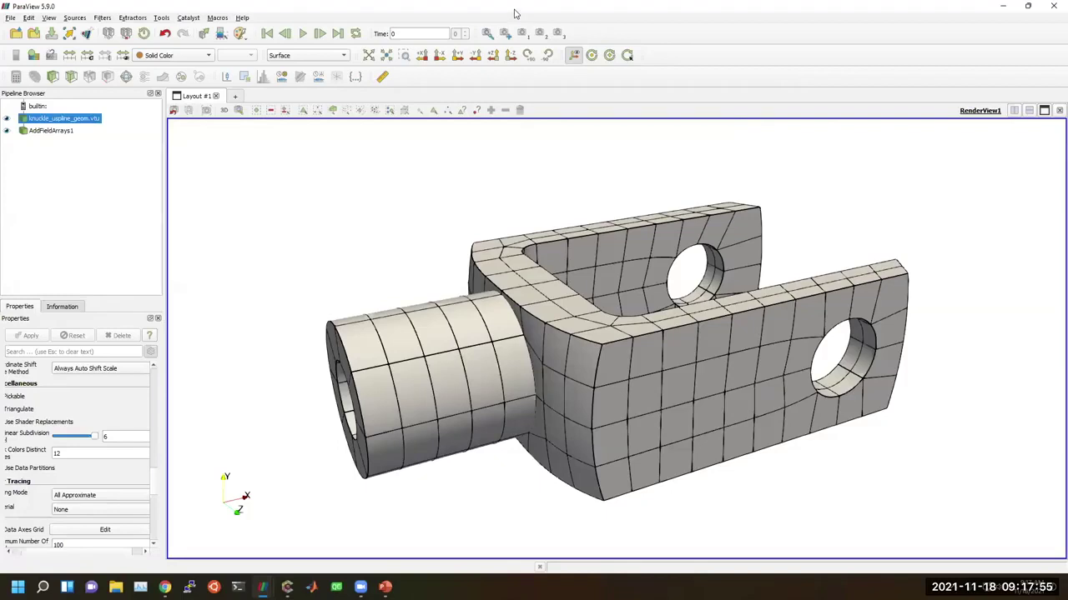
key(alt+Tab)
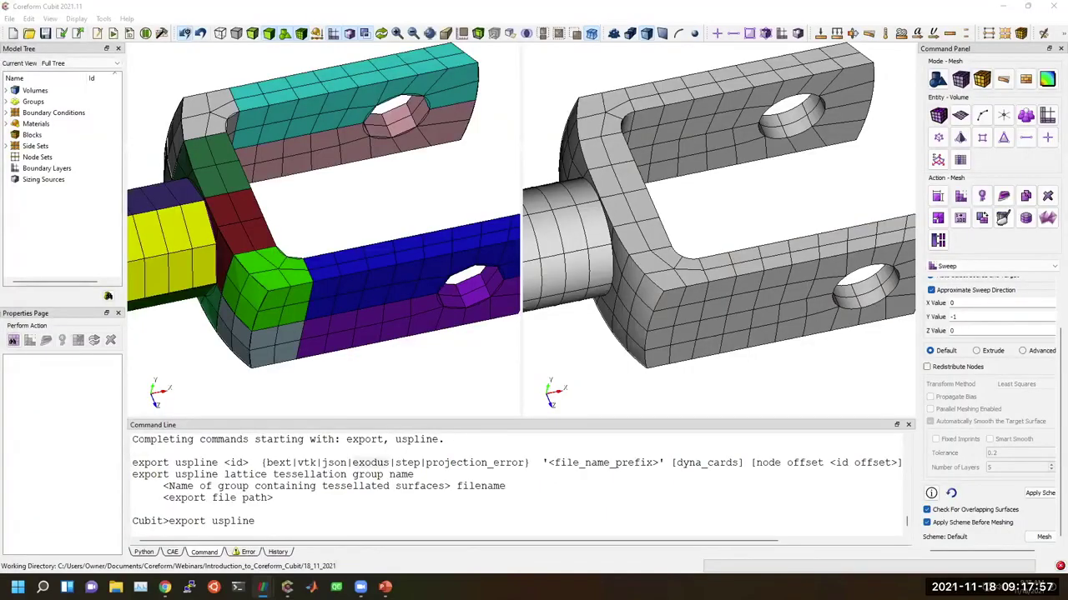
scroll(412, 367, down, 3)
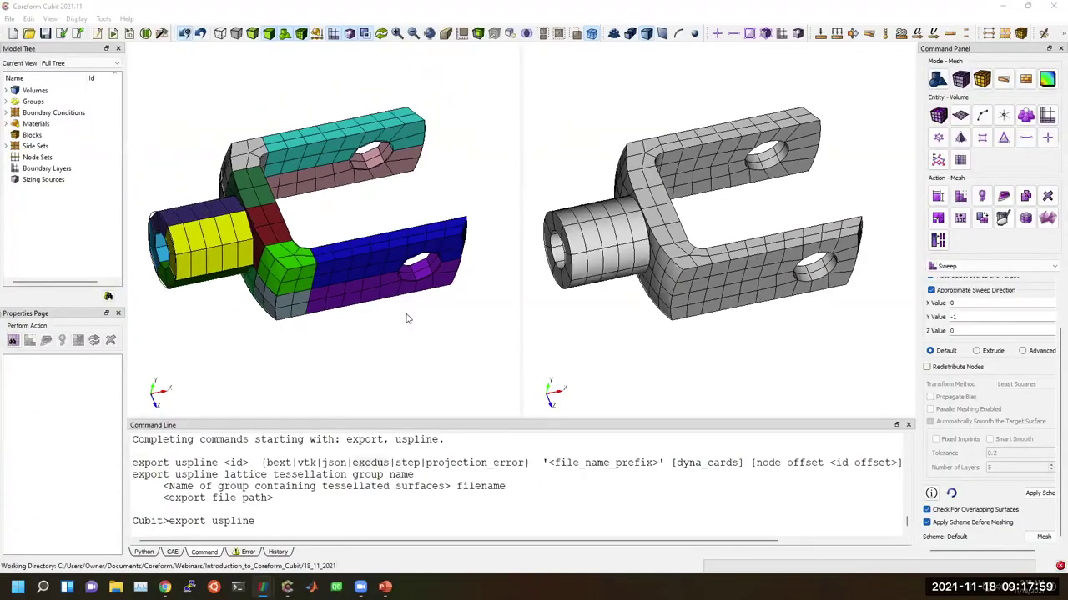
click(430, 33)
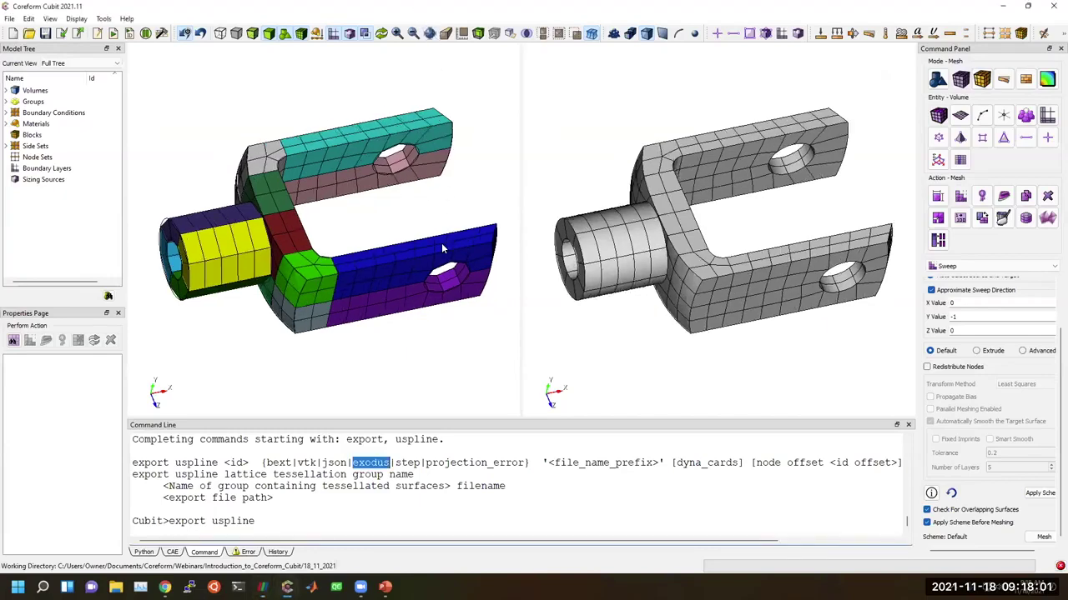
drag(445, 265, 371, 272)
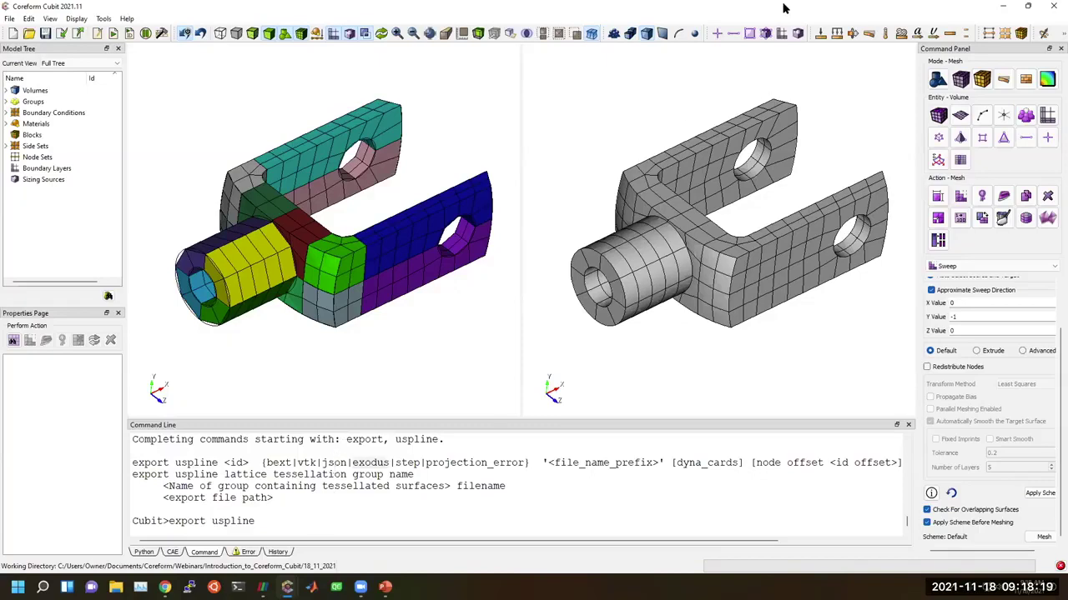
key(alt+Tab)
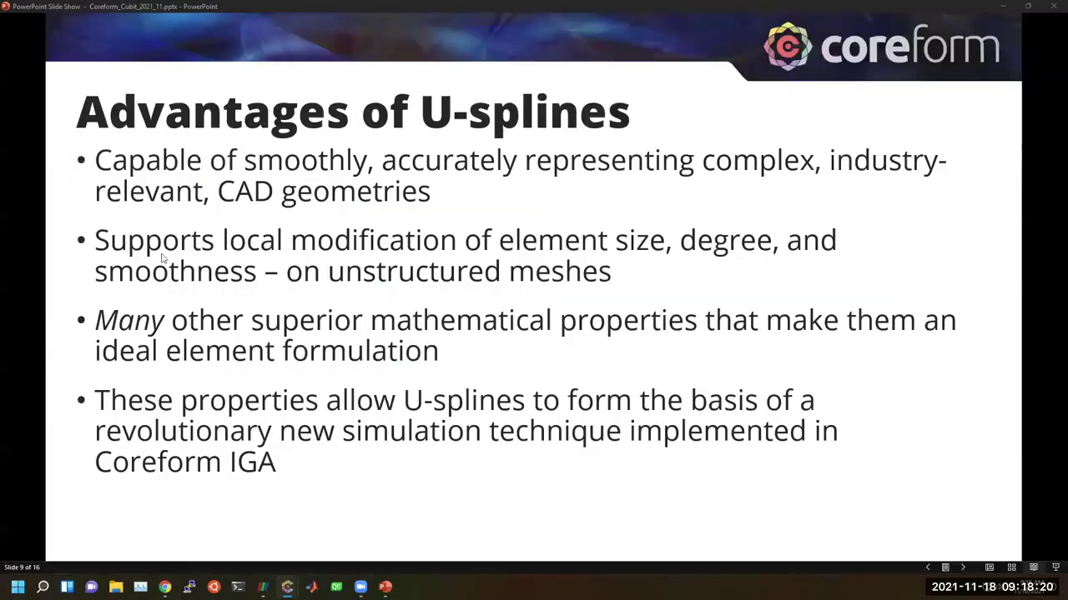
click(406, 495)
key(Right)
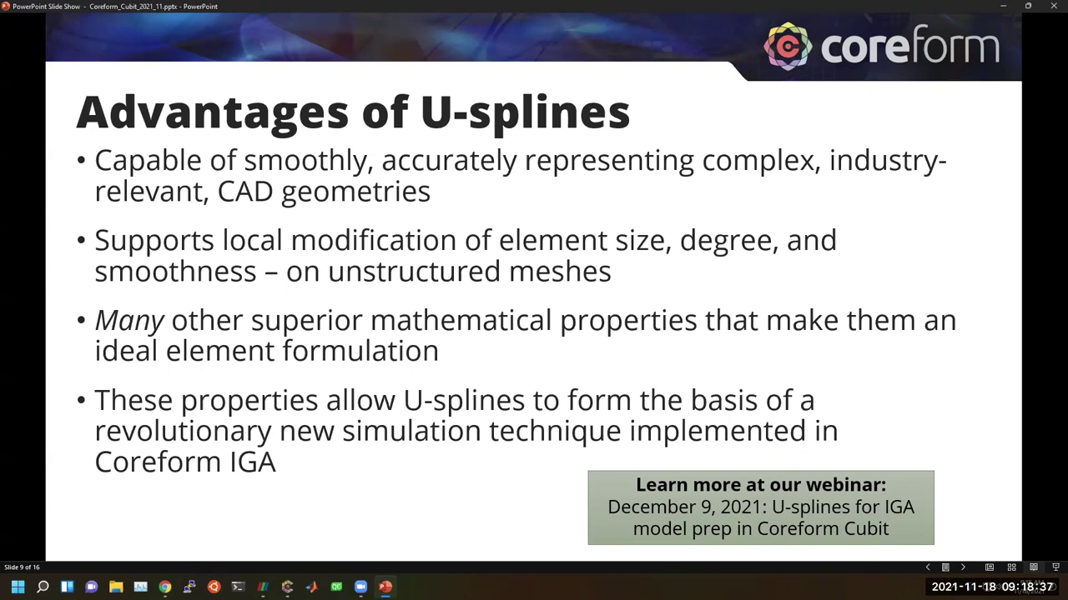
key(Right)
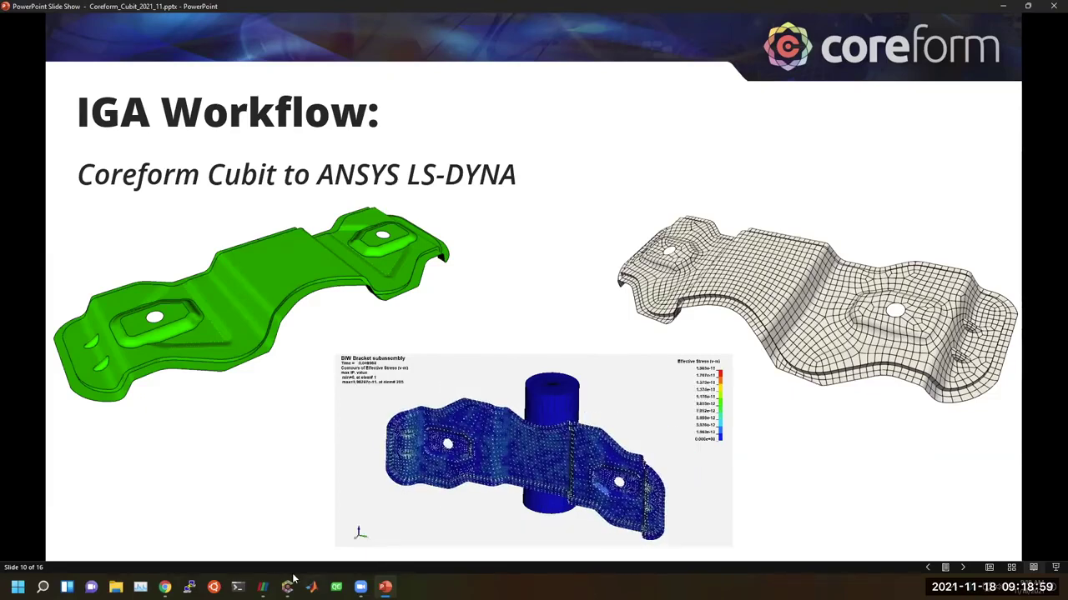
Switch to the Cubit window holding the sheet-metal bracket and turn off its mesh display
mouse_move(287, 586)
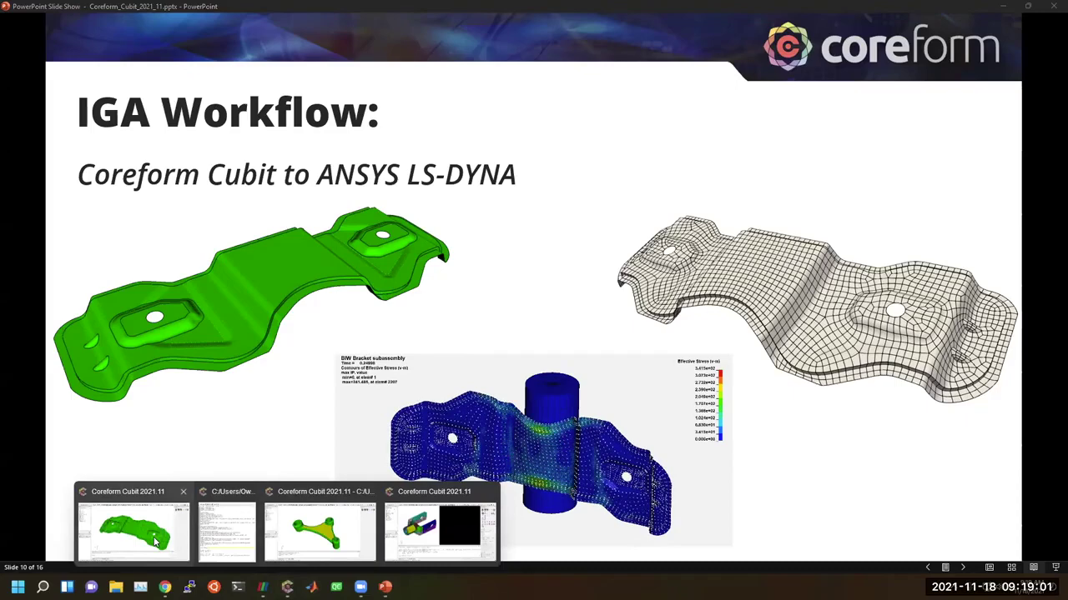
click(155, 542)
drag(470, 366, 396, 433)
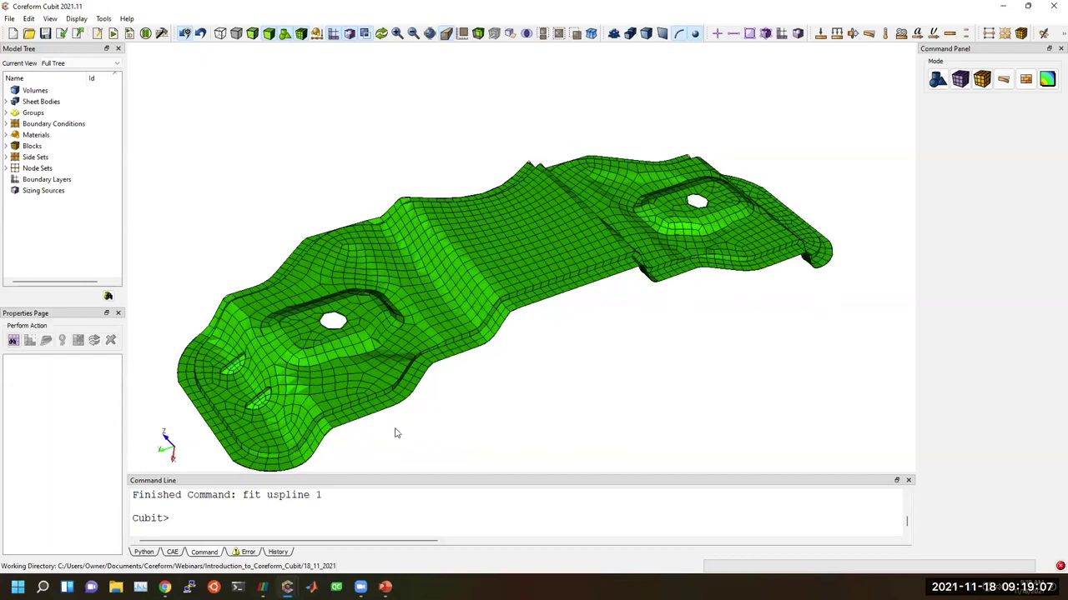
click(301, 35)
Examine the bracket geometry up close around the bends, the raised area at the hole and the two small end bumps
drag(551, 279, 488, 296)
scroll(429, 333, up, 4)
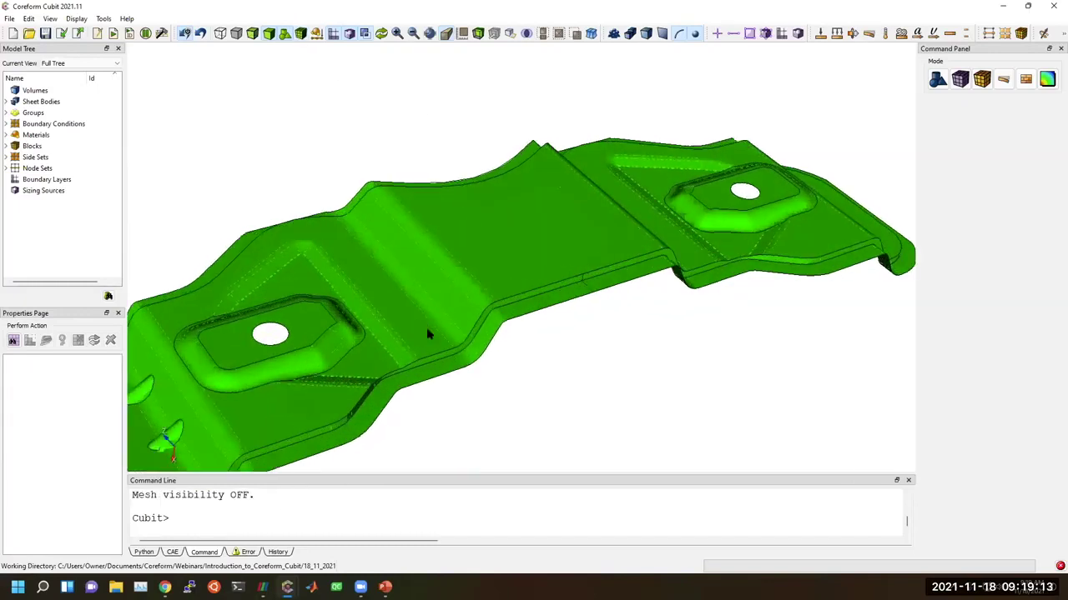
drag(355, 333, 524, 294)
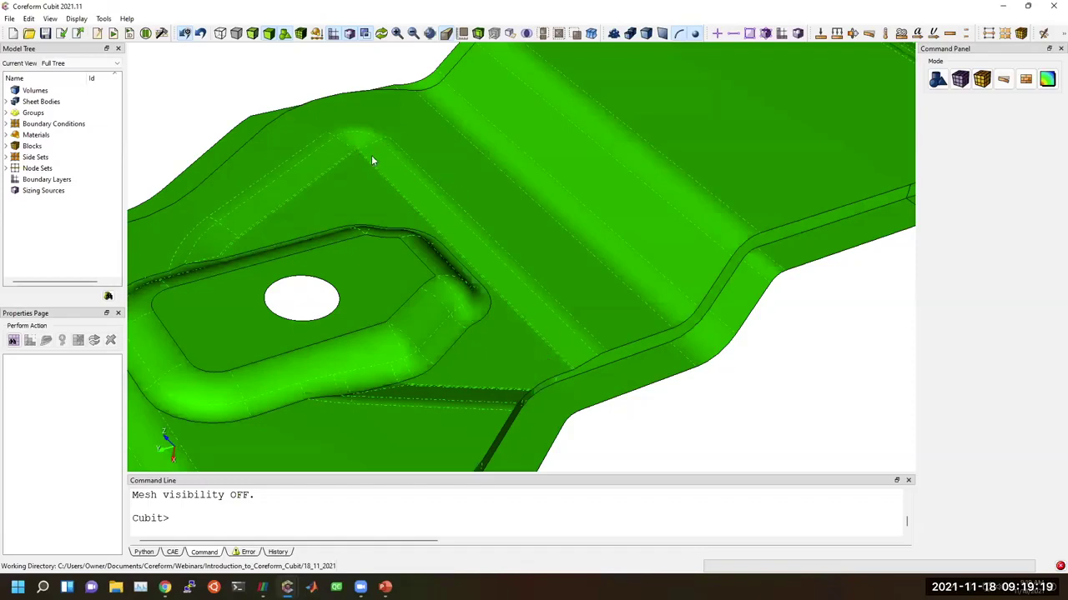
drag(395, 400, 403, 309)
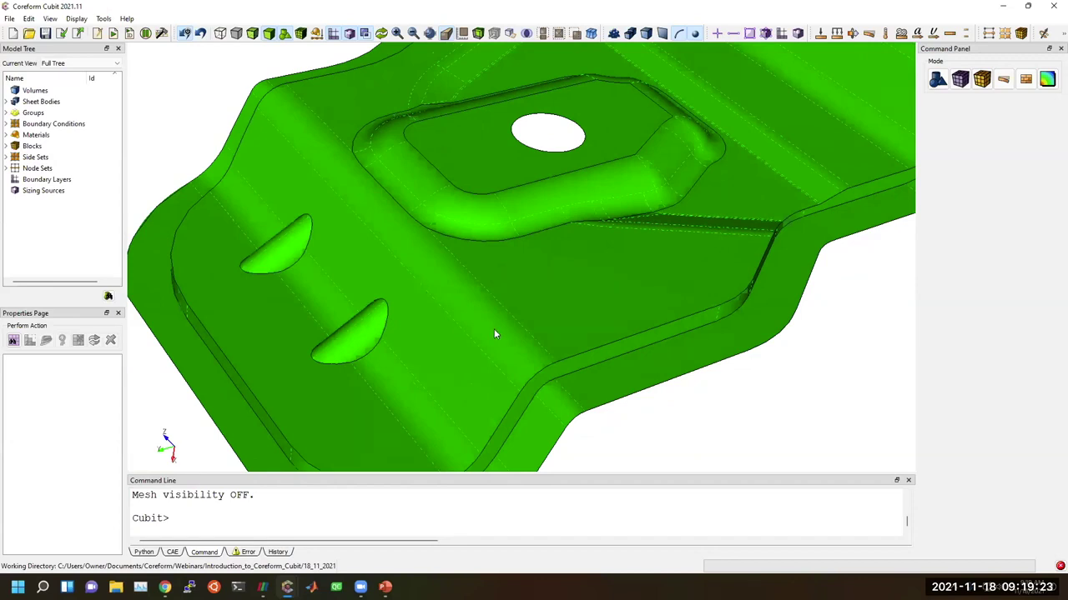
drag(494, 334, 593, 179)
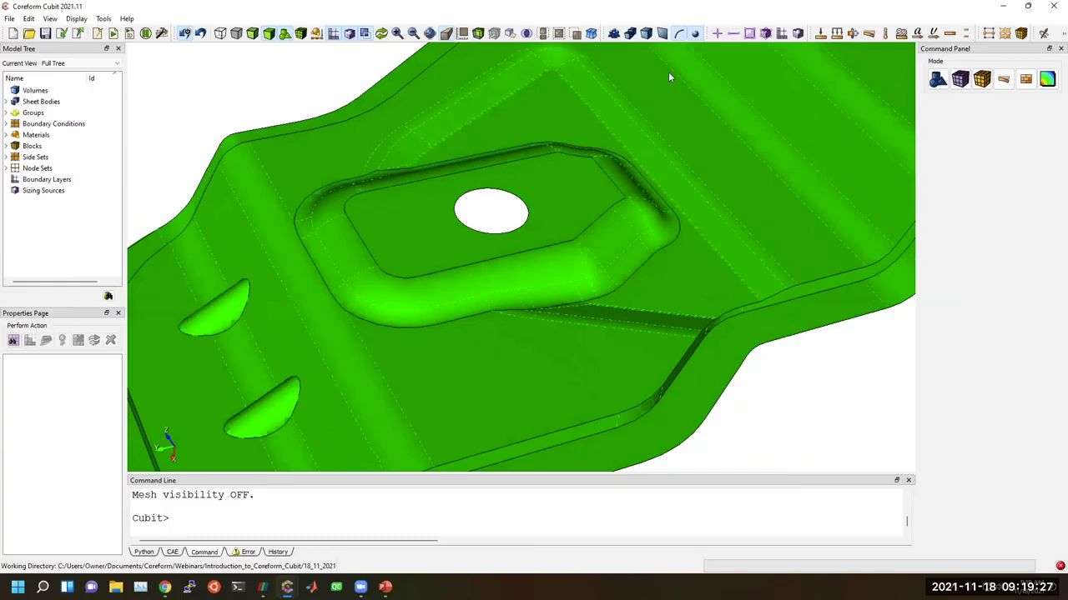
Pick individual surfaces of the bracket, including the flat face around the hole, to examine how it is divided, and clear the selection
click(583, 205)
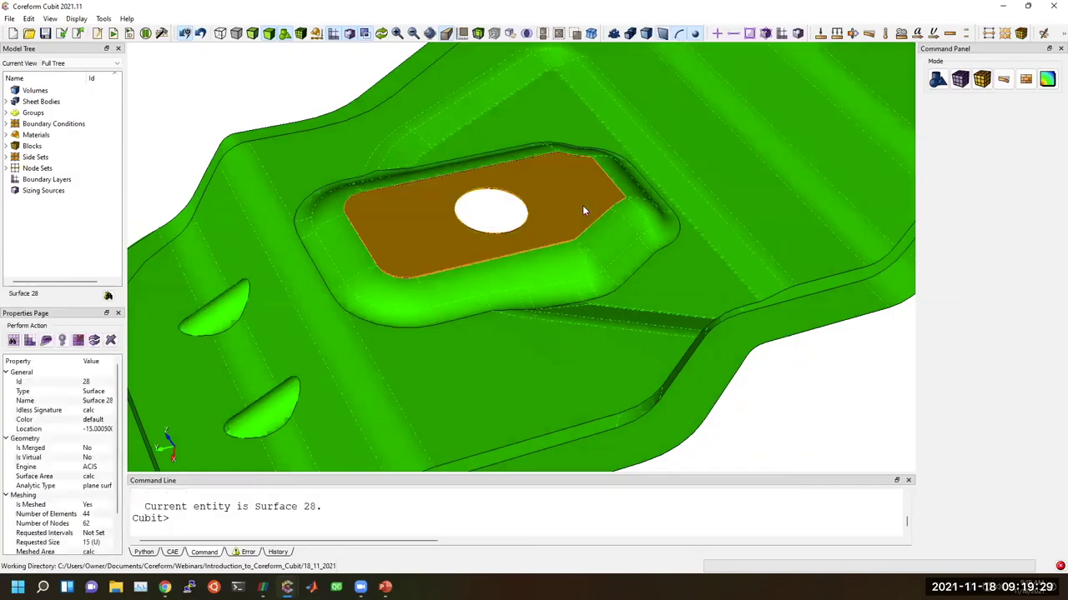
drag(528, 193, 574, 249)
ctrl+click(682, 218)
drag(487, 316, 338, 285)
click(434, 393)
click(604, 387)
drag(639, 270, 594, 324)
drag(444, 269, 409, 274)
click(367, 410)
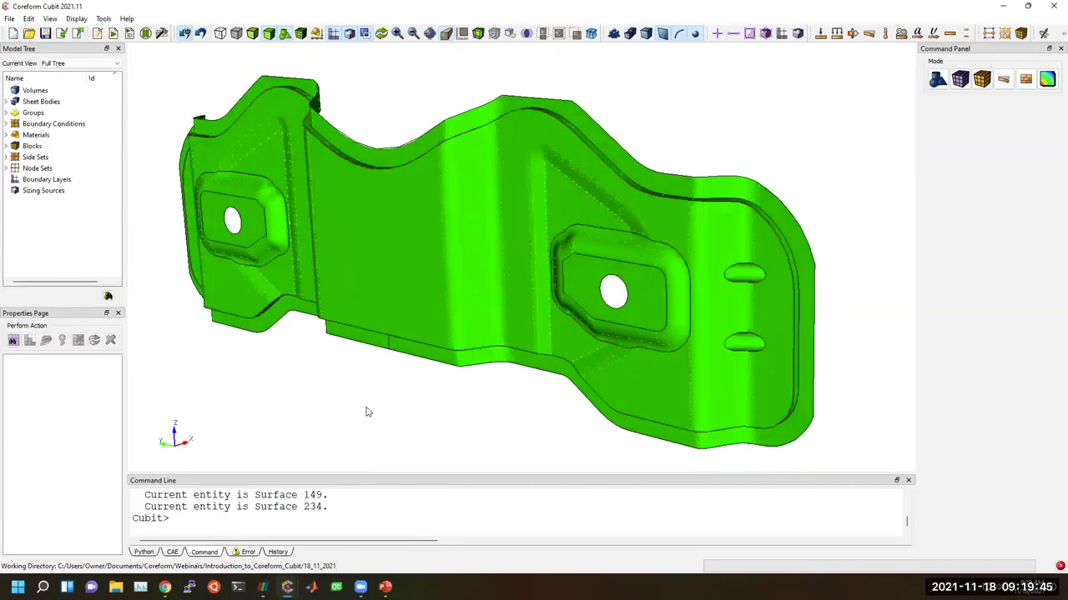
Switch to ParaView and examine the biw_bracket_geom.vtu U-spline along its flanged edge, bends and hole
click(263, 586)
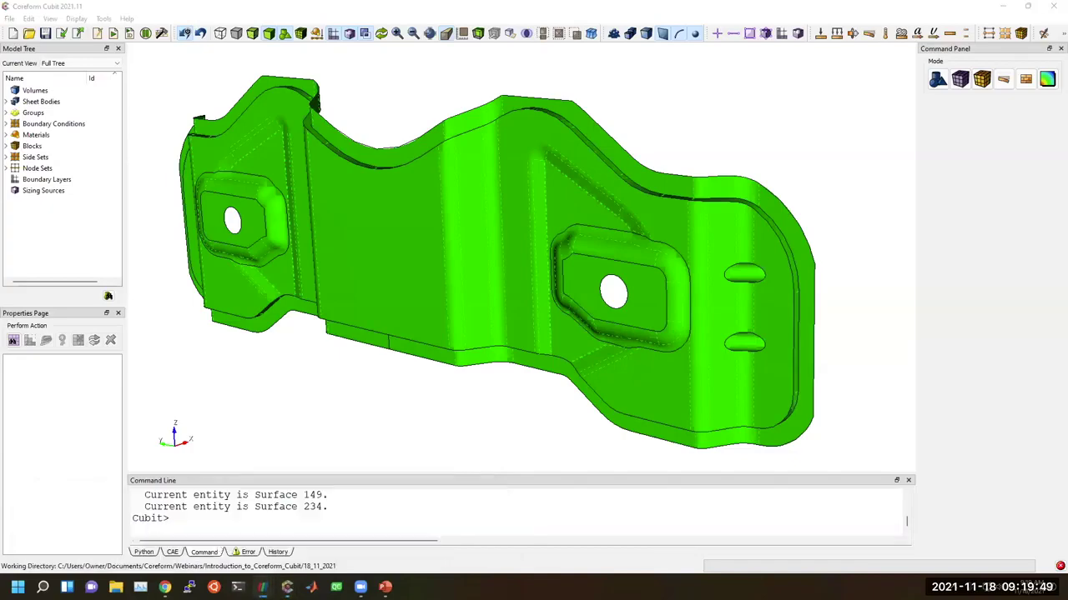
scroll(664, 337, up, 10)
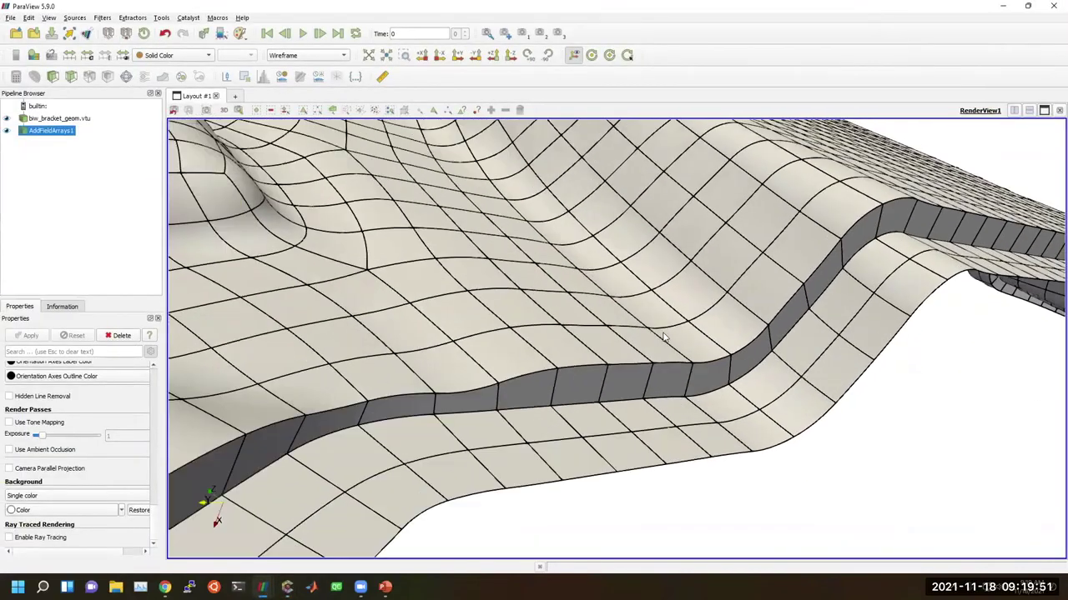
scroll(665, 337, up, 8)
drag(515, 305, 618, 334)
scroll(625, 317, down, 10)
drag(668, 362, 642, 388)
middle_drag(667, 367, 615, 326)
drag(615, 325, 442, 313)
drag(410, 361, 500, 305)
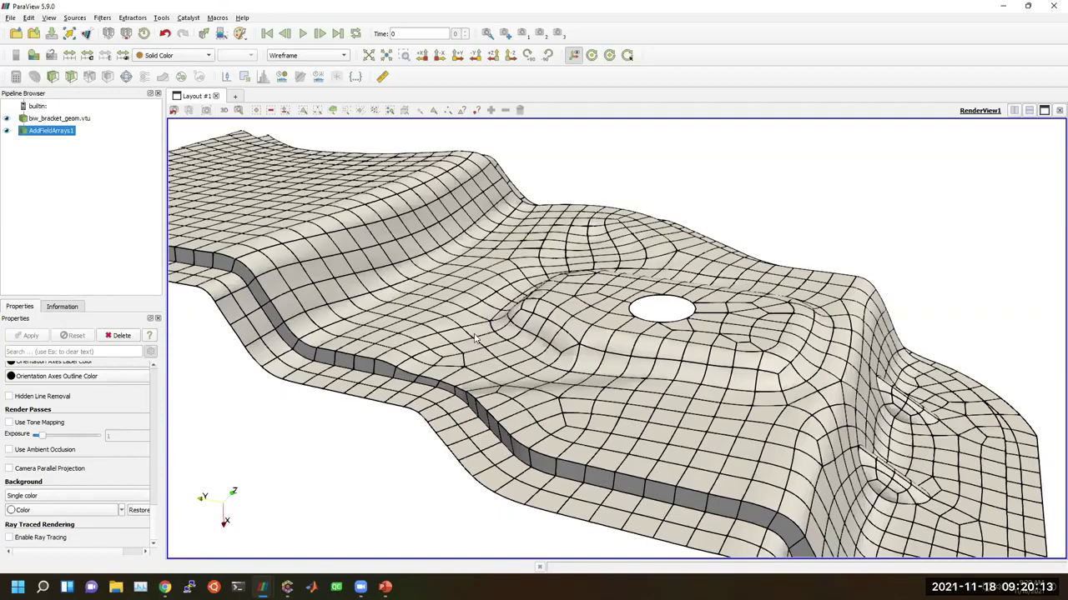
drag(620, 353, 584, 292)
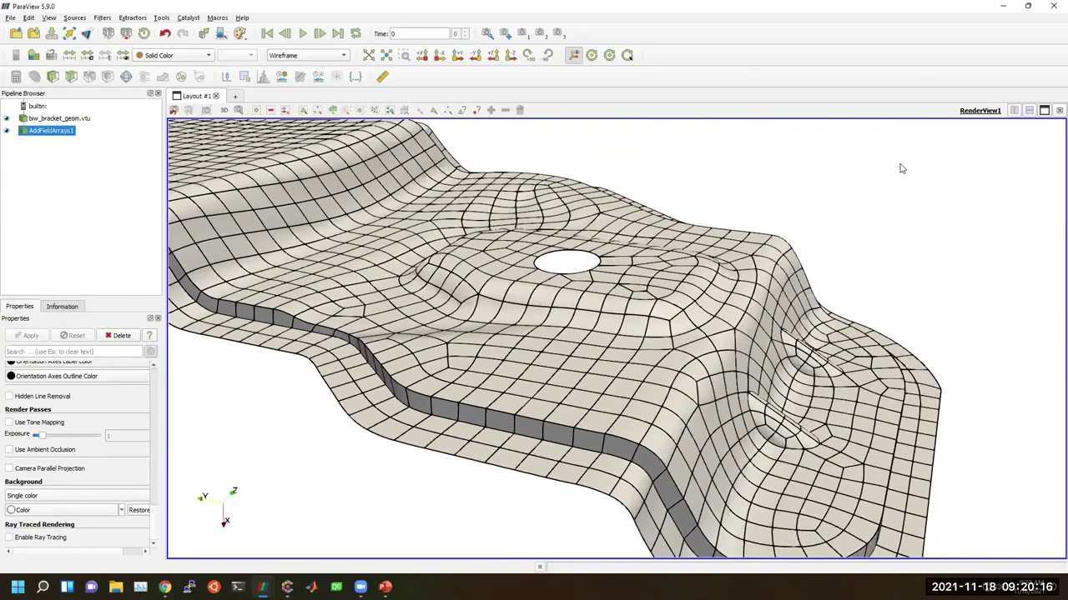
Launch LS-PrePost 4.7.7 in a maximized window and open the d3plot results from the Shells P2C1_Standard folder
click(42, 587)
text(lsp)
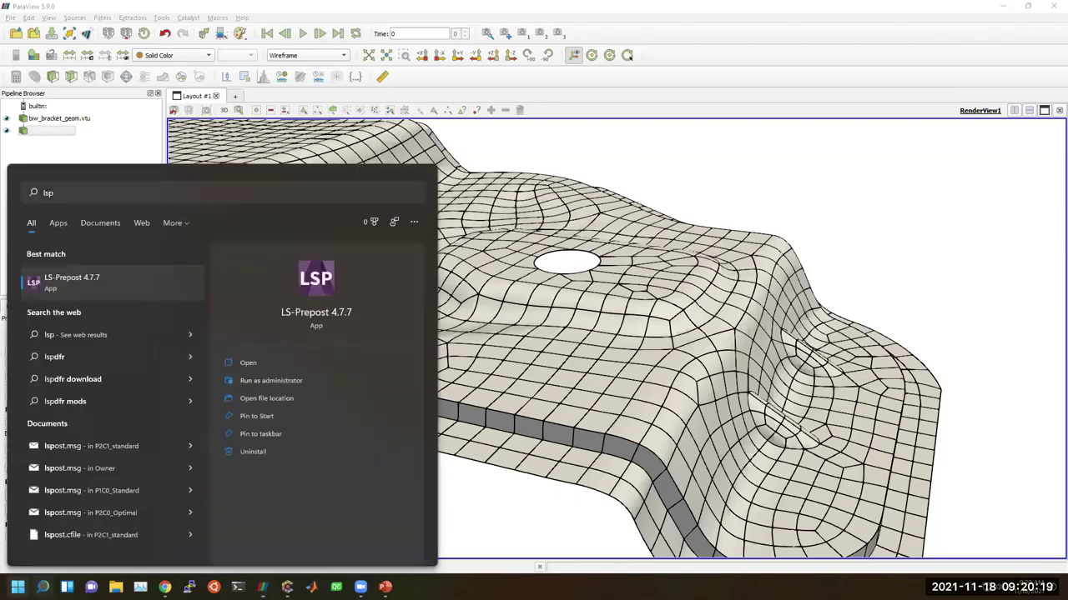
key(Escape)
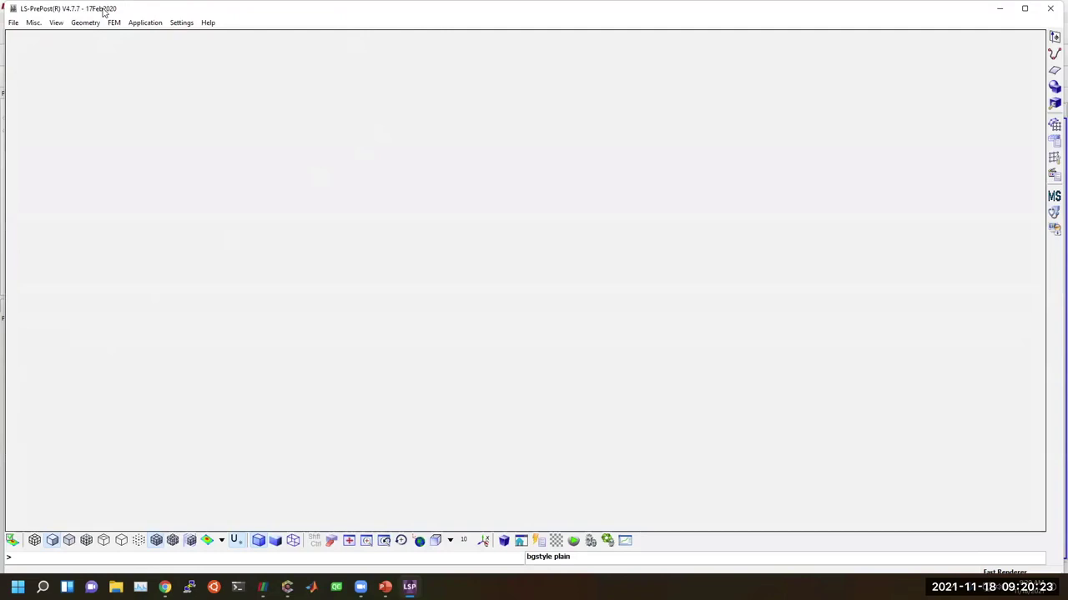
double_click(106, 5)
click(8, 17)
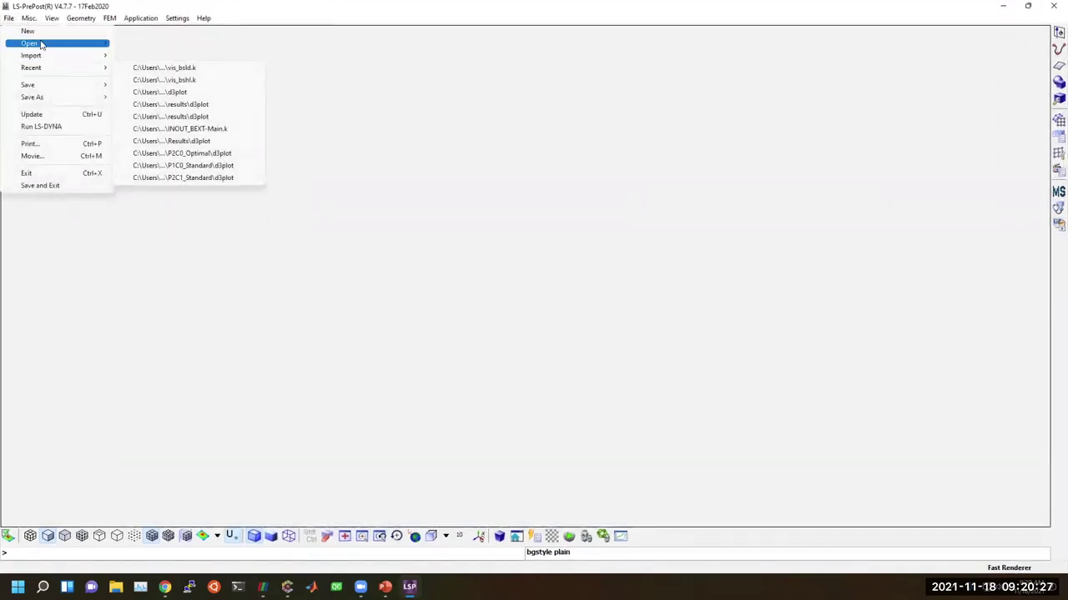
click(125, 45)
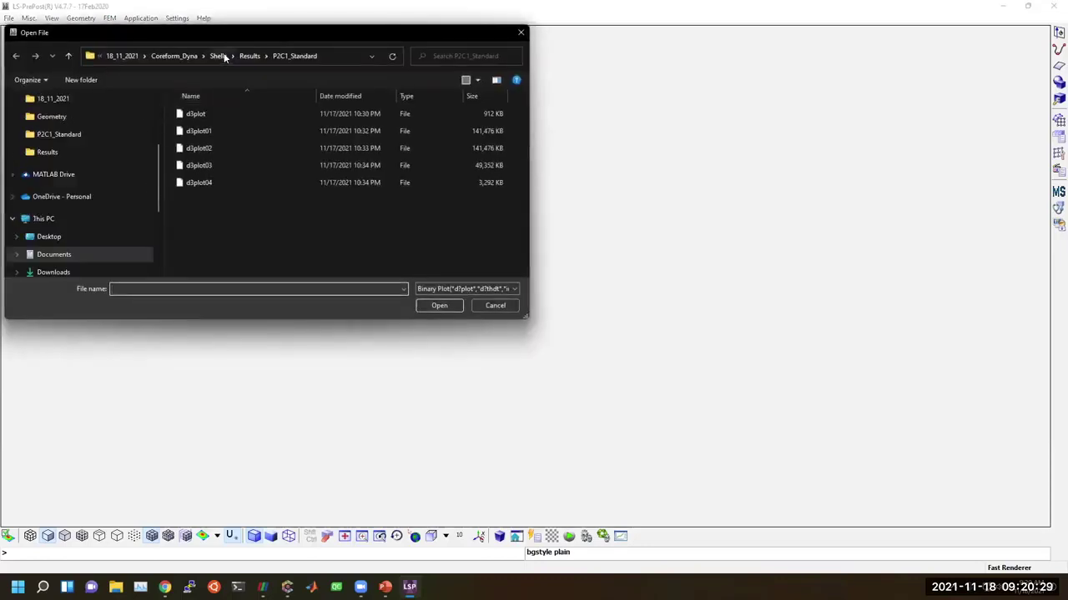
double_click(215, 113)
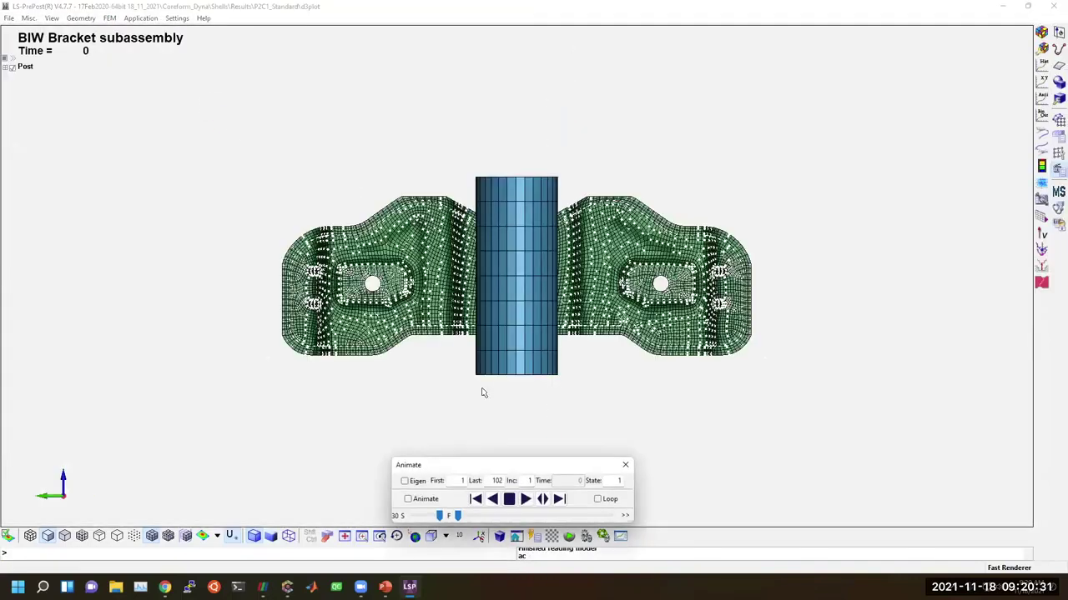
Examine the bracket mesh and its node points beside the cylinder in the BIW Bracket subassembly results
shift+drag(601, 242, 553, 284)
scroll(647, 285, up, 5)
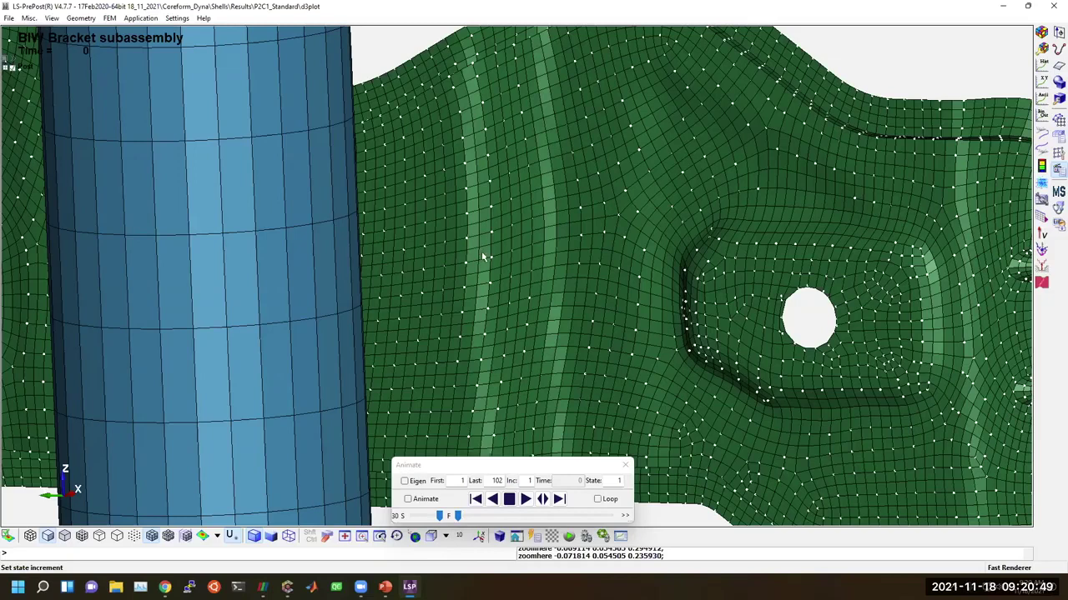
scroll(484, 255, down, 3)
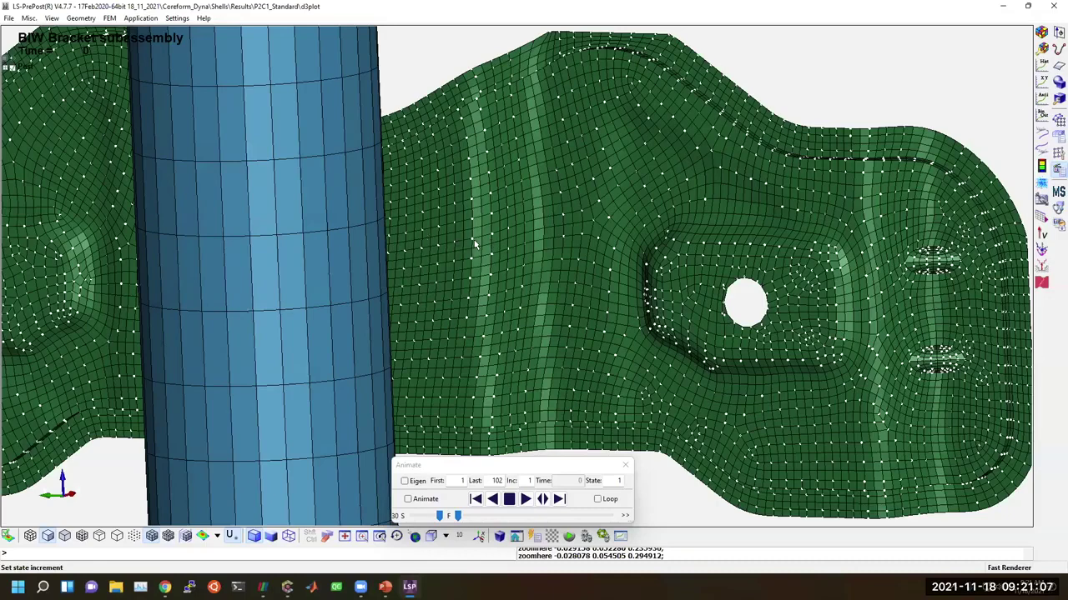
scroll(474, 244, down, 5)
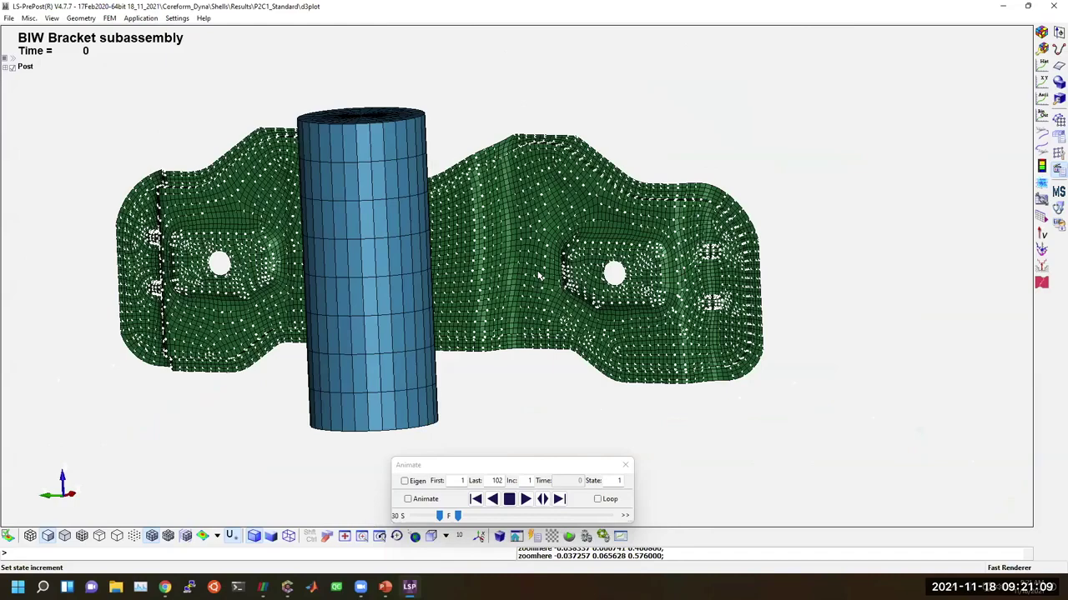
Play the bracket and cylinder simulation forward, inspect the deformed bracket from another angle, and replay the animation with looping enabled
shift+drag(440, 277, 624, 377)
click(525, 499)
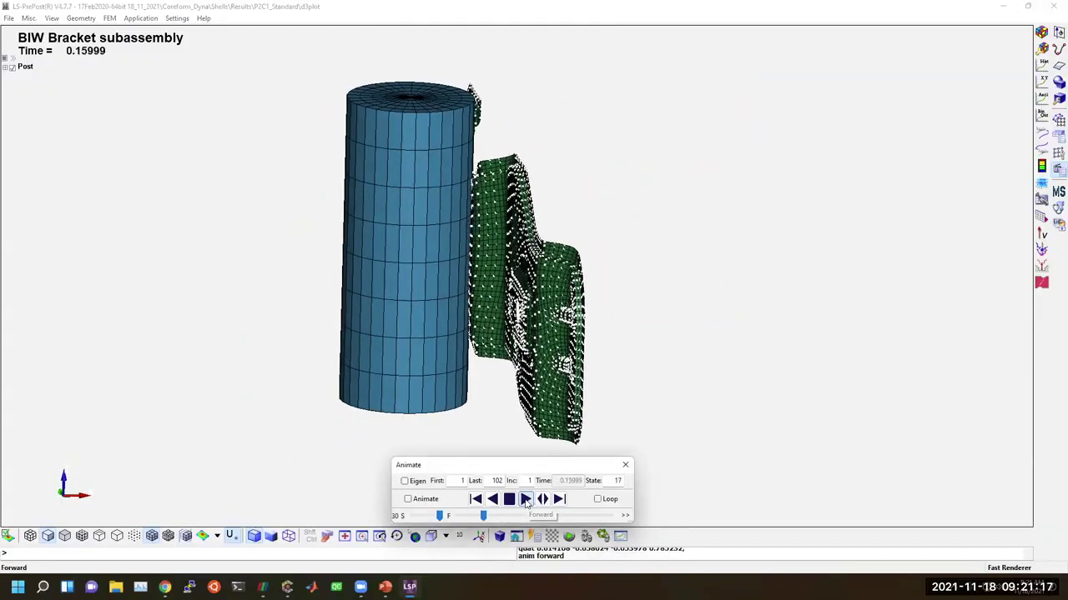
shift+drag(572, 365, 529, 387)
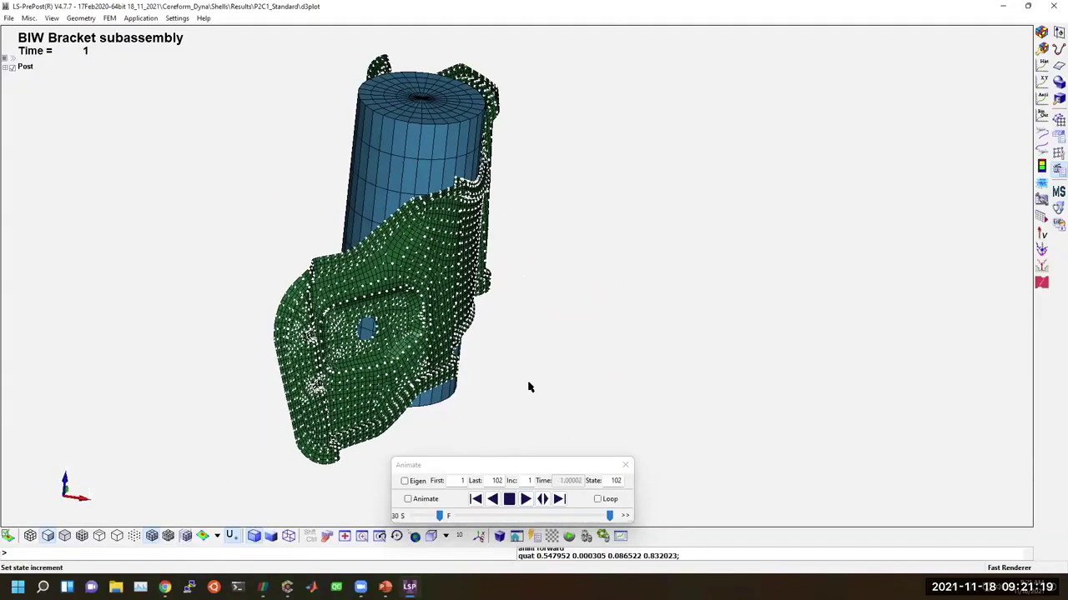
click(597, 499)
click(525, 499)
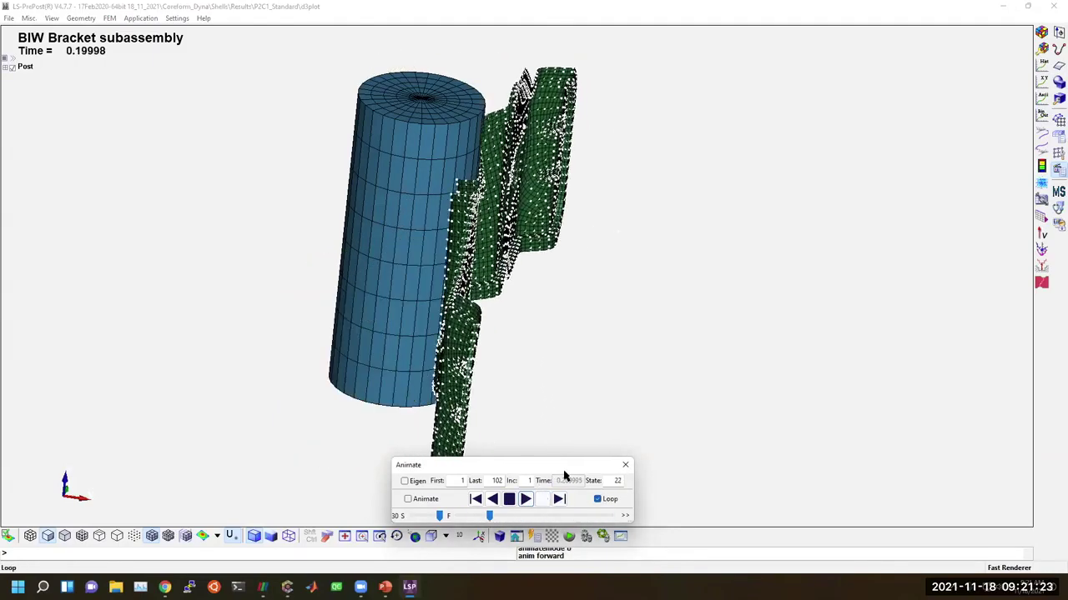
Contour the Von Mises stress on the animated bracket, view its broad face and turn off animation looping
click(1042, 48)
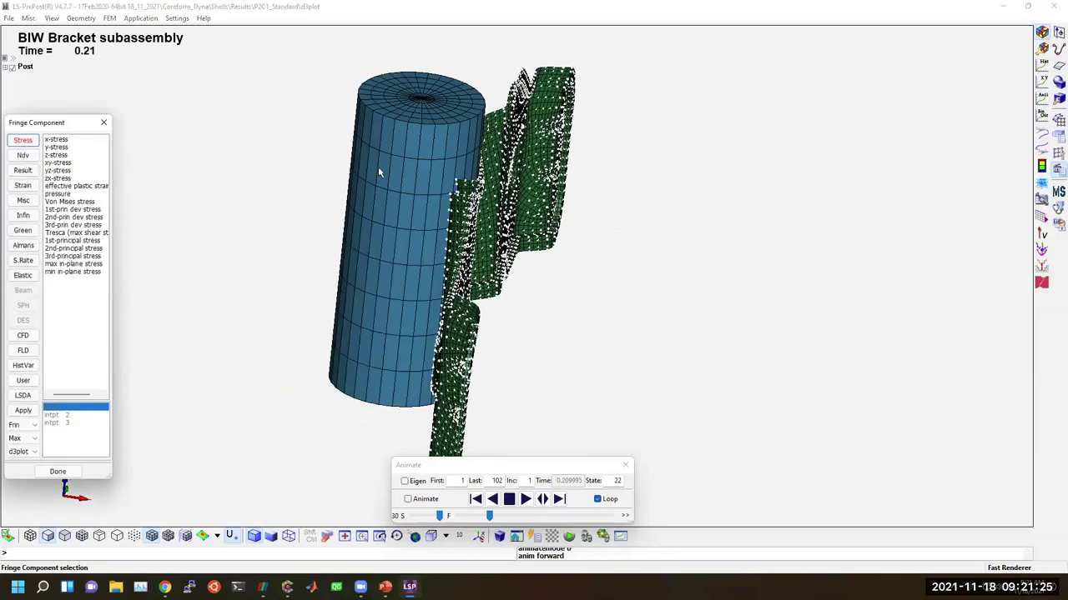
click(59, 201)
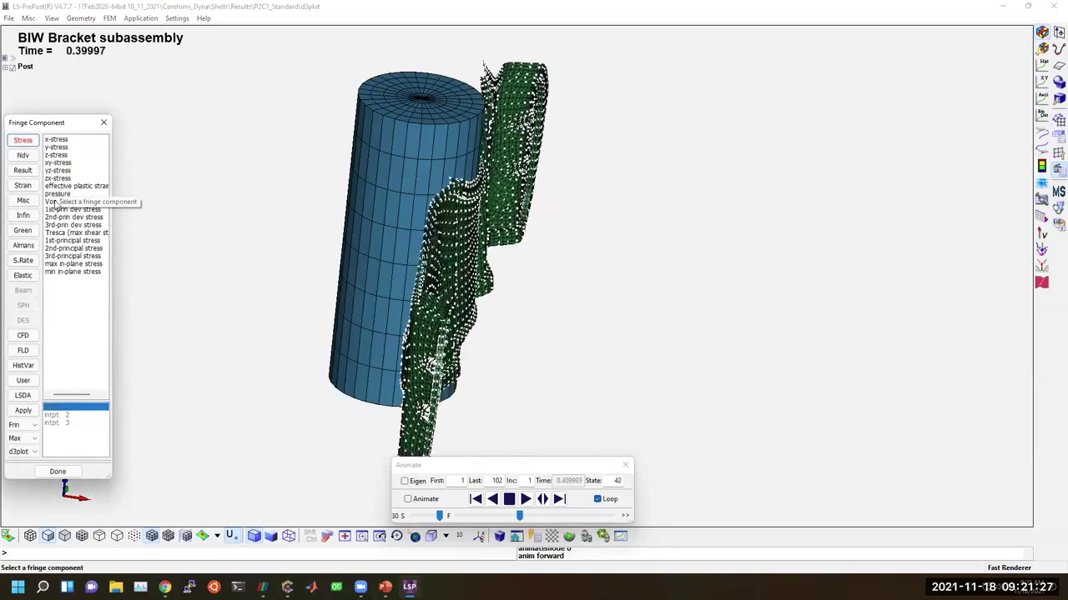
shift+drag(622, 342, 549, 357)
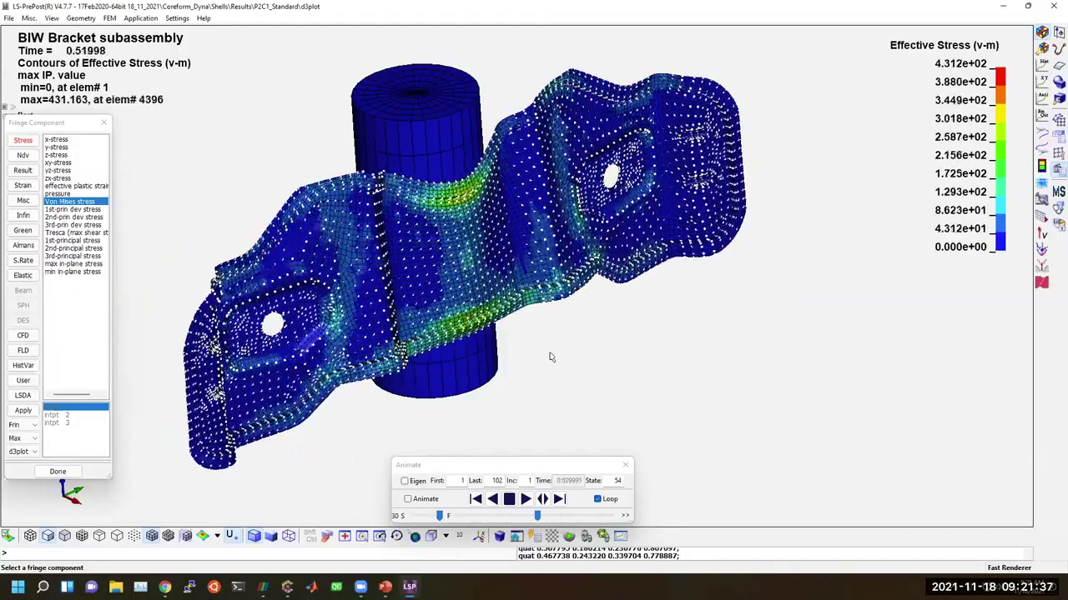
click(609, 499)
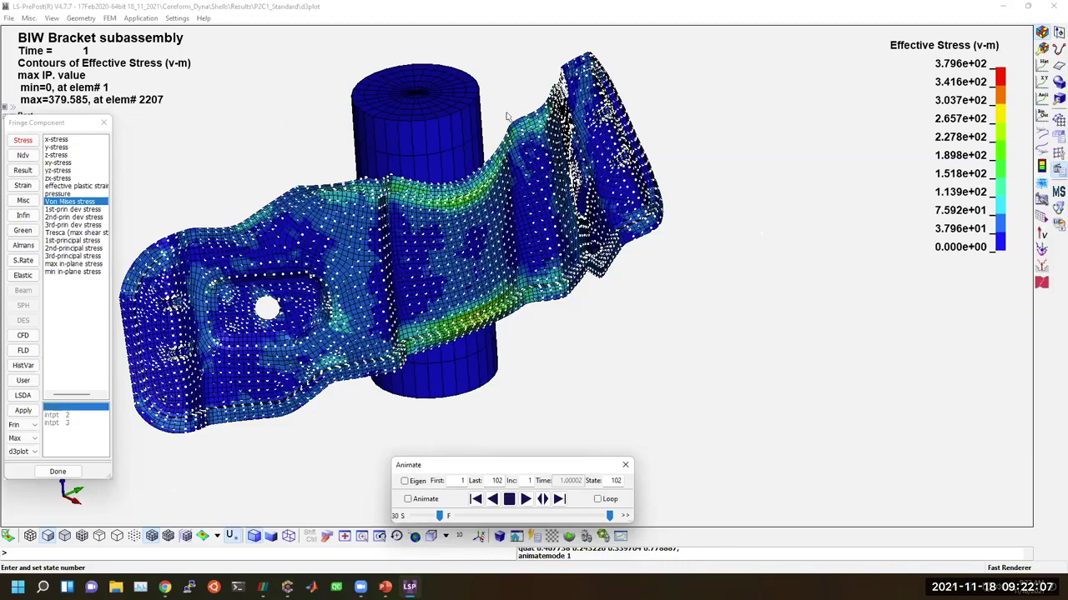
Switch to the PowerPoint slide show, advance to the Coreform IGA slide and enlarge its mesh comparison diagram
click(1006, 10)
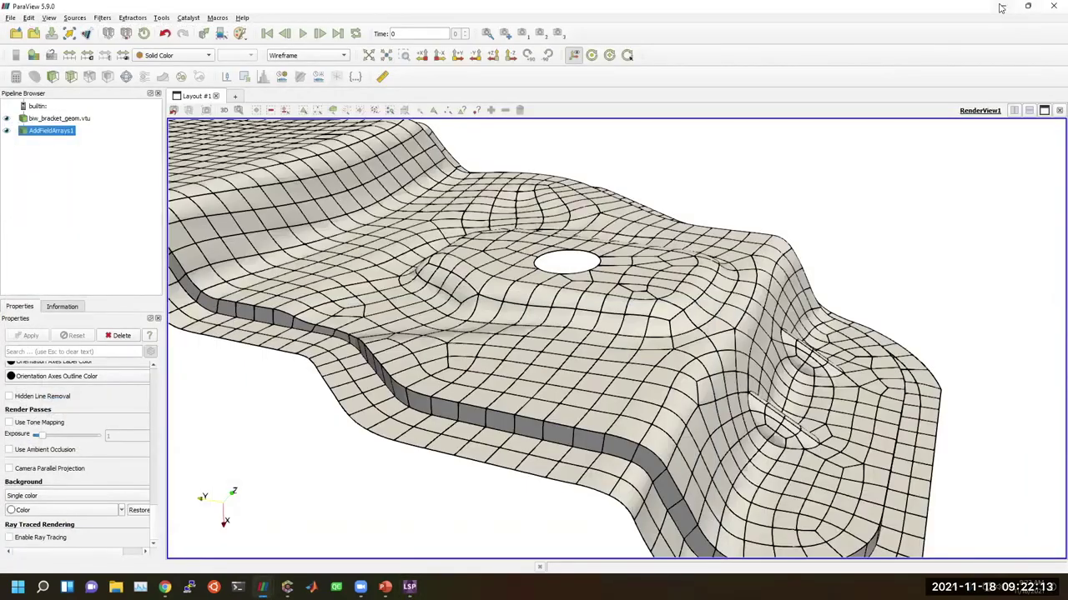
click(1001, 7)
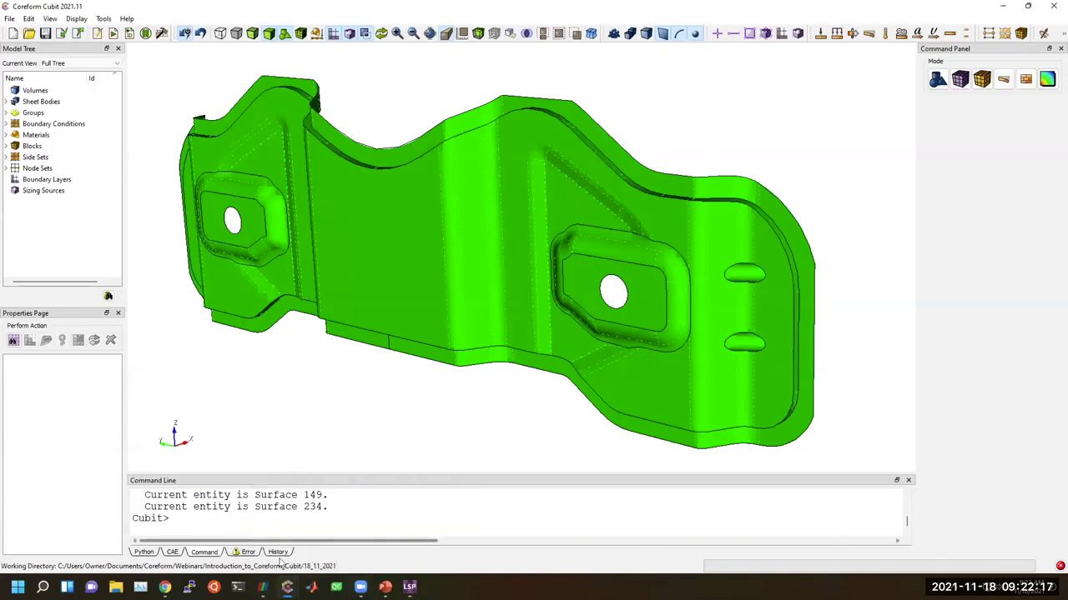
click(385, 587)
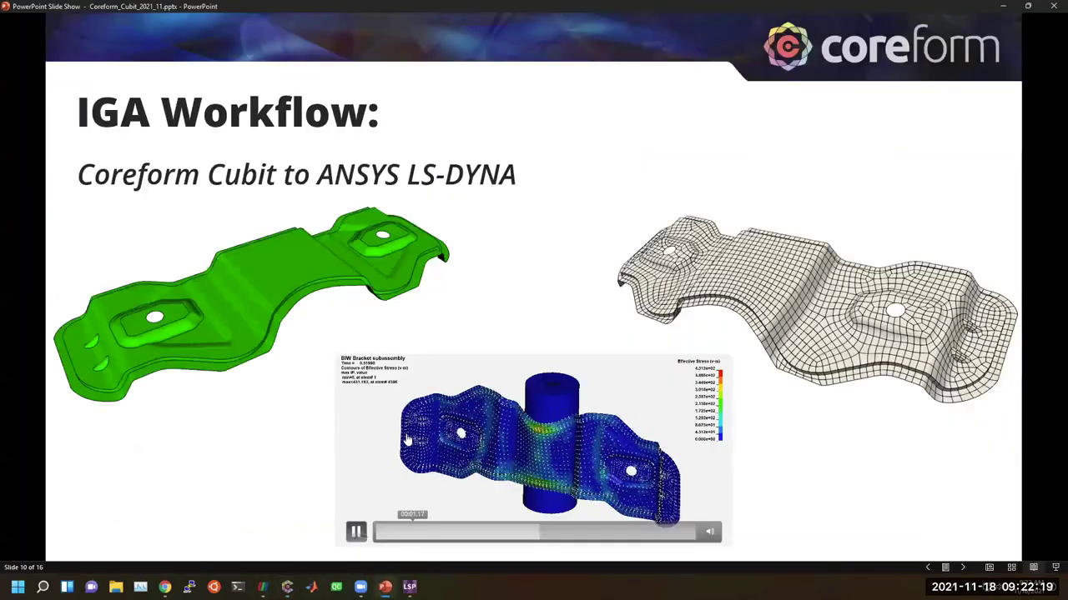
click(324, 379)
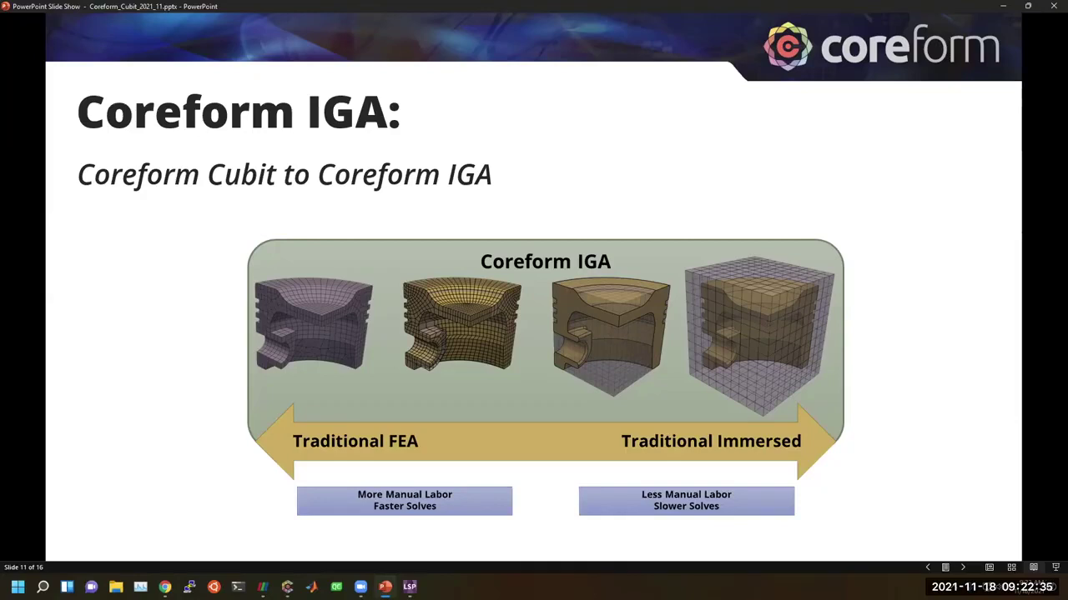
ctrl+scroll(445, 365, up, 2)
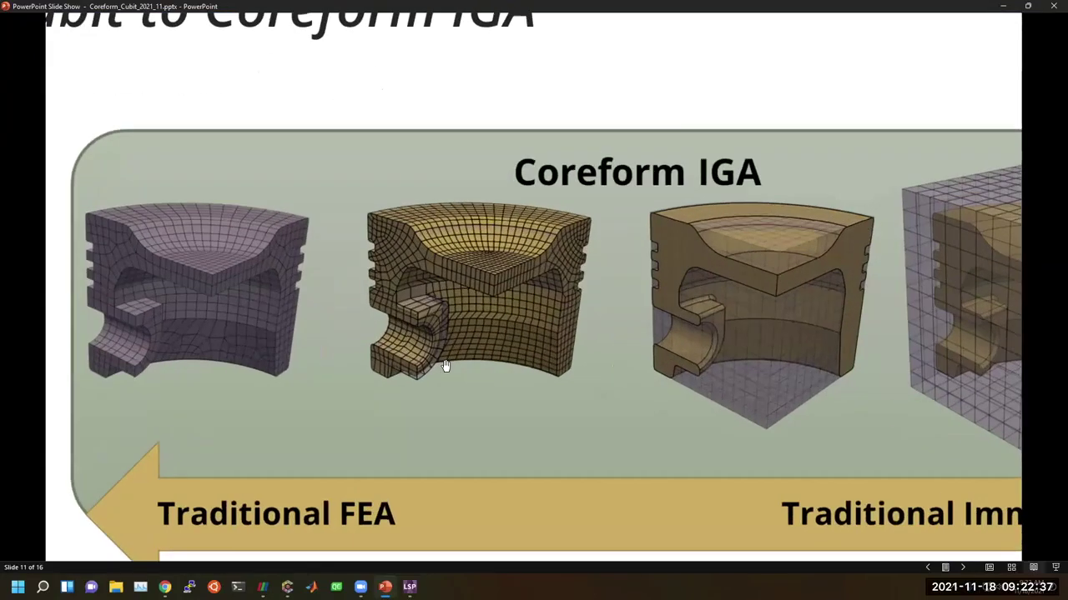
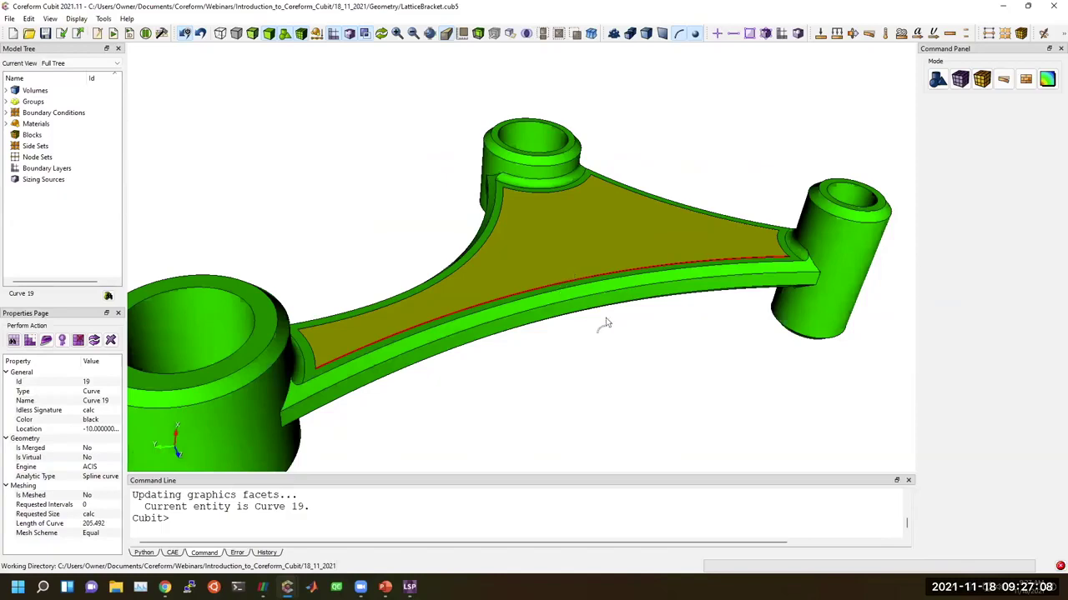
Draw only volume 2 of the lattice bracket and color all curves black using commands
click(327, 528)
text(draw vol)
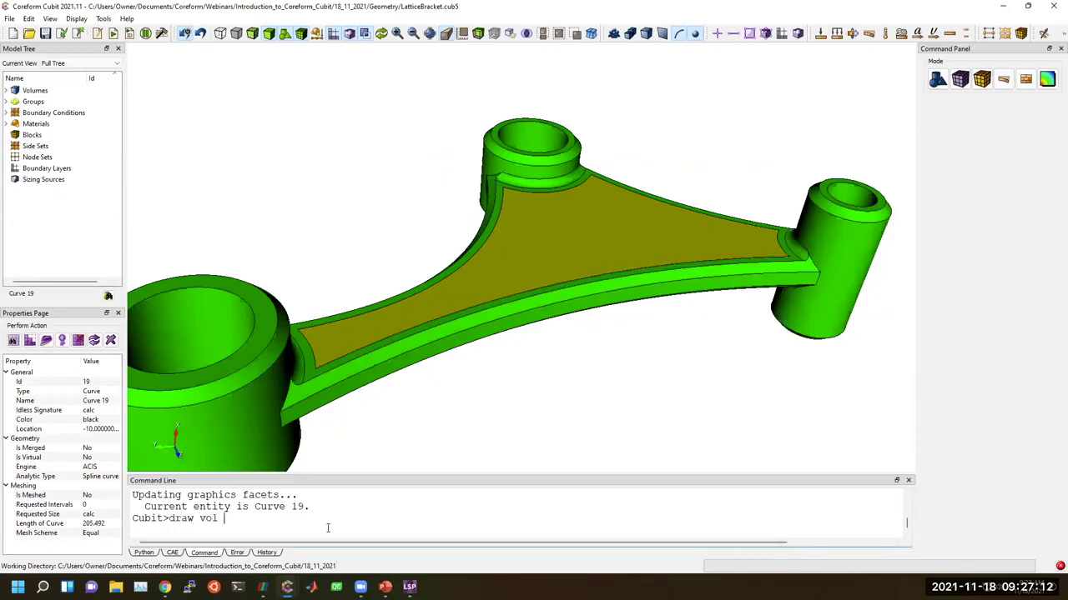
text( 2)
key(Return)
text(color curve all black)
key(Return)
drag(734, 336, 518, 250)
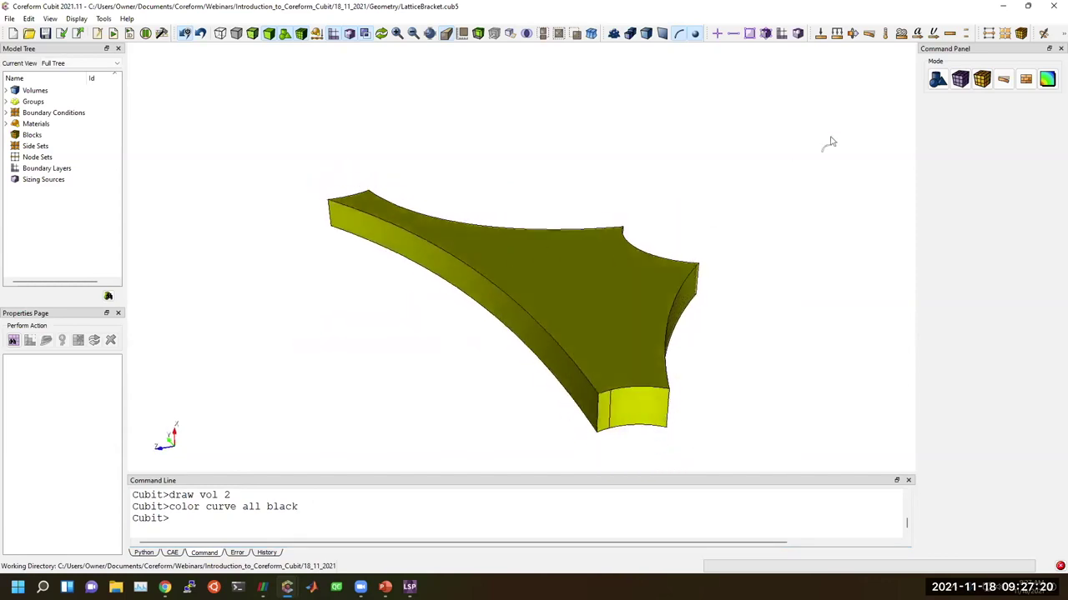
drag(626, 355, 460, 330)
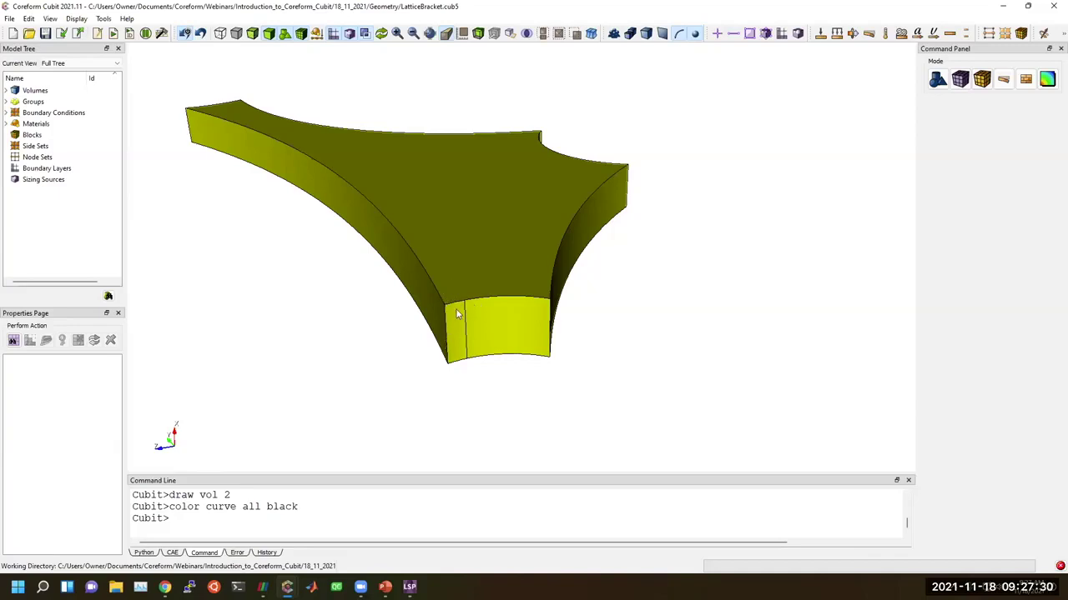
Composite the two adjoining faces, surfaces 46 and 48, at the end of the plate into a single surface
click(945, 80)
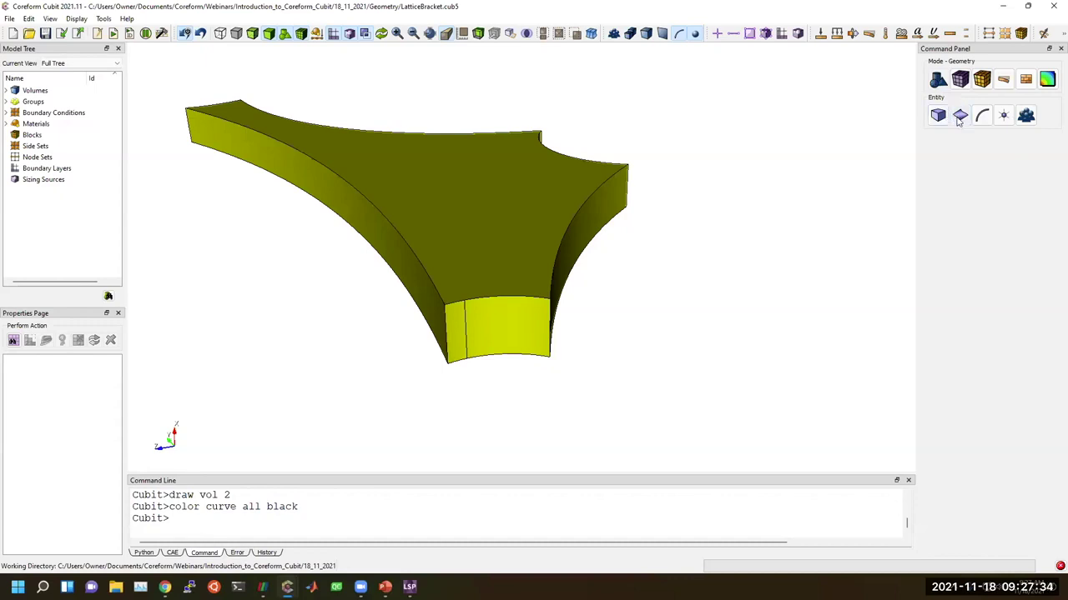
click(959, 116)
click(960, 150)
click(967, 199)
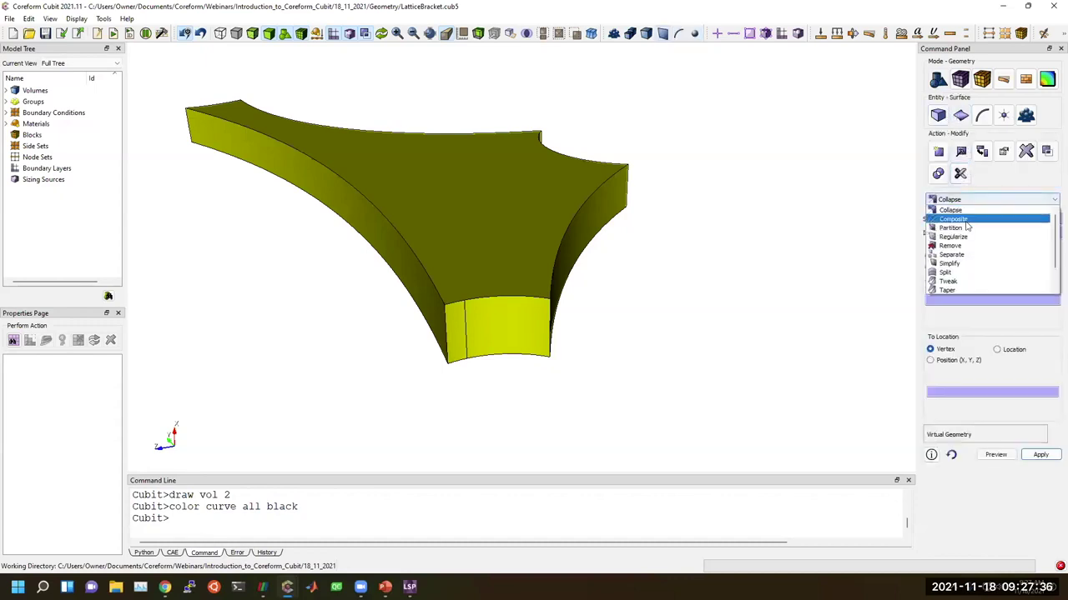
click(959, 220)
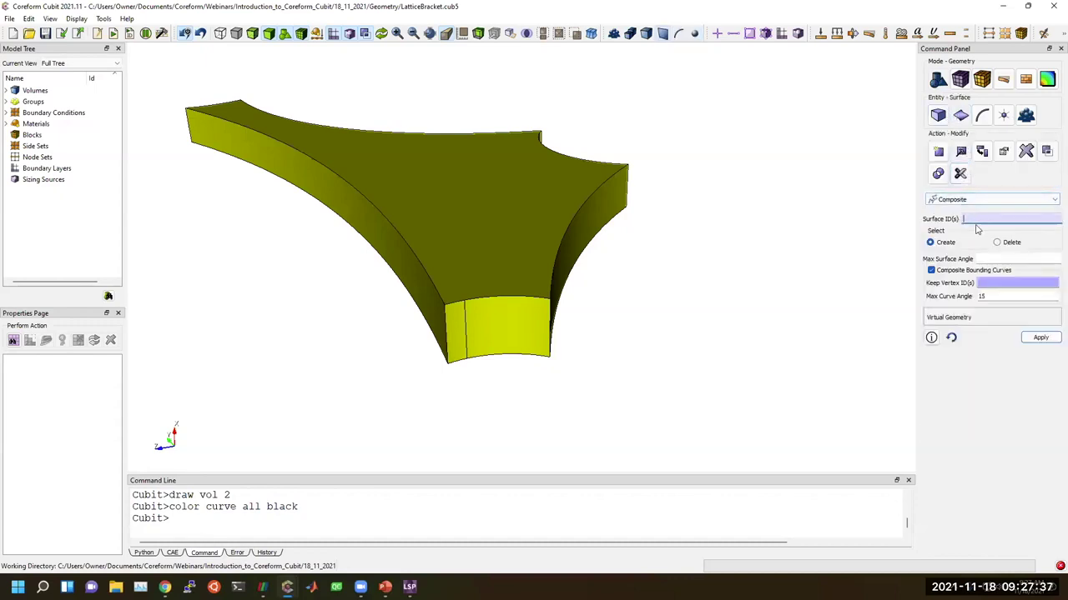
click(493, 351)
ctrl+click(456, 332)
click(1041, 338)
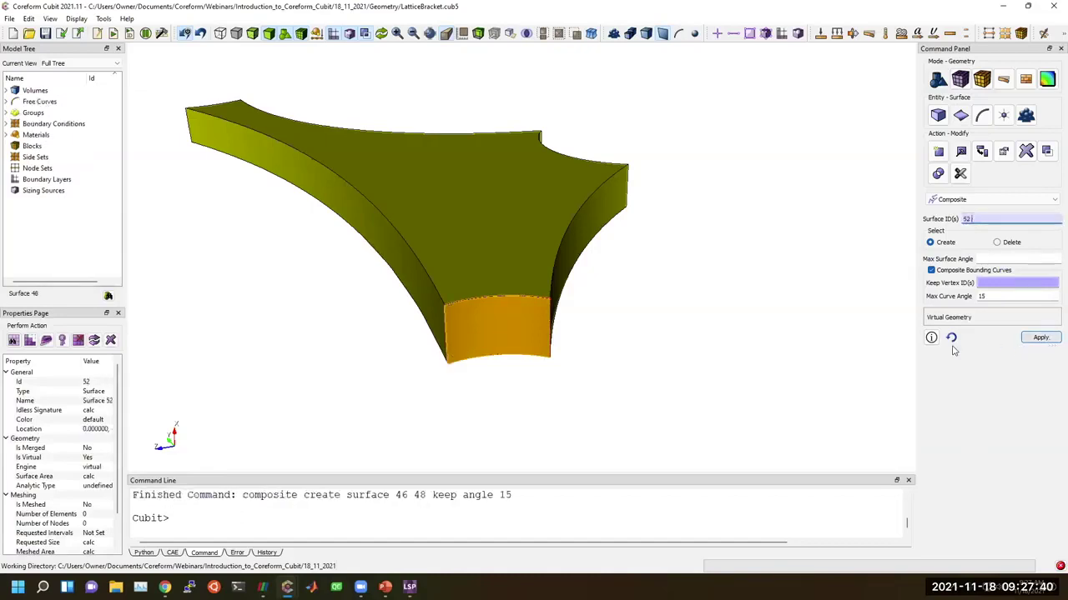
Check the plate's extents on the axis scale, and mesh its flat face, surface 51, with the Polyhedron scheme
drag(644, 335, 696, 218)
click(960, 81)
click(960, 115)
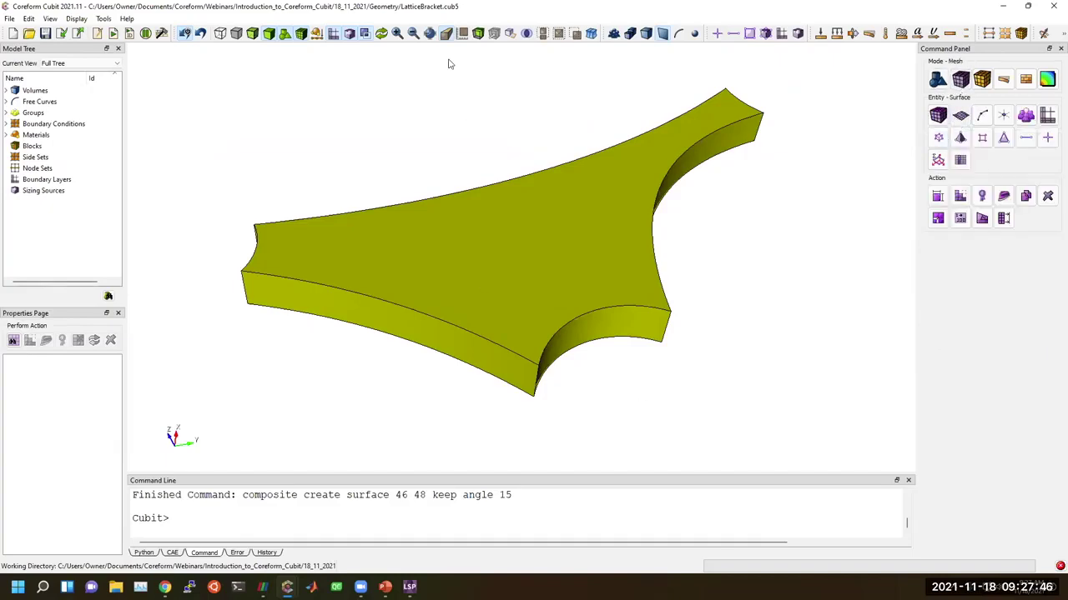
click(463, 38)
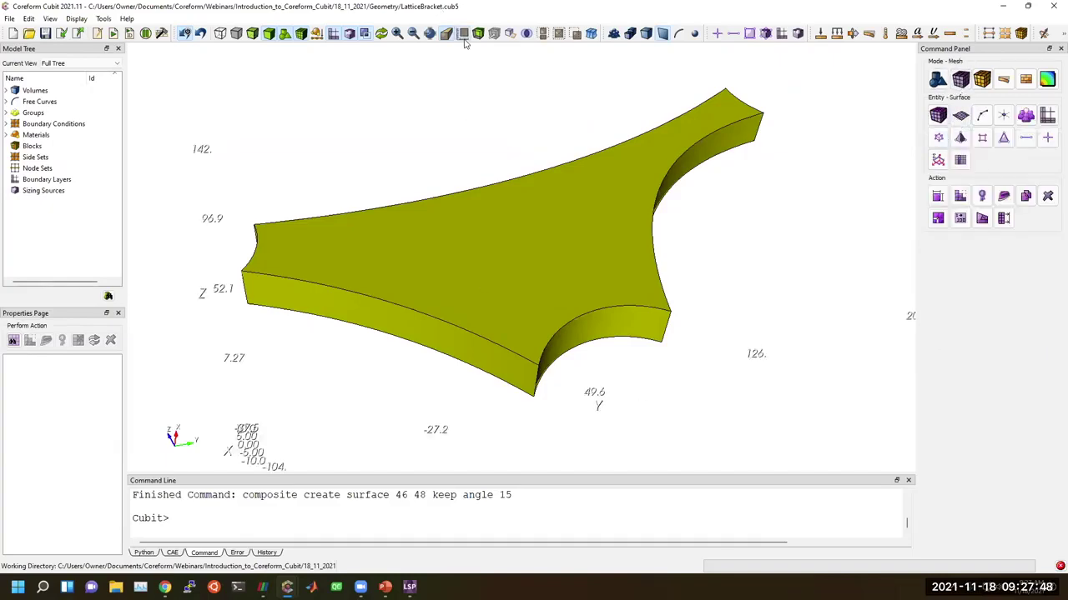
click(464, 38)
click(959, 196)
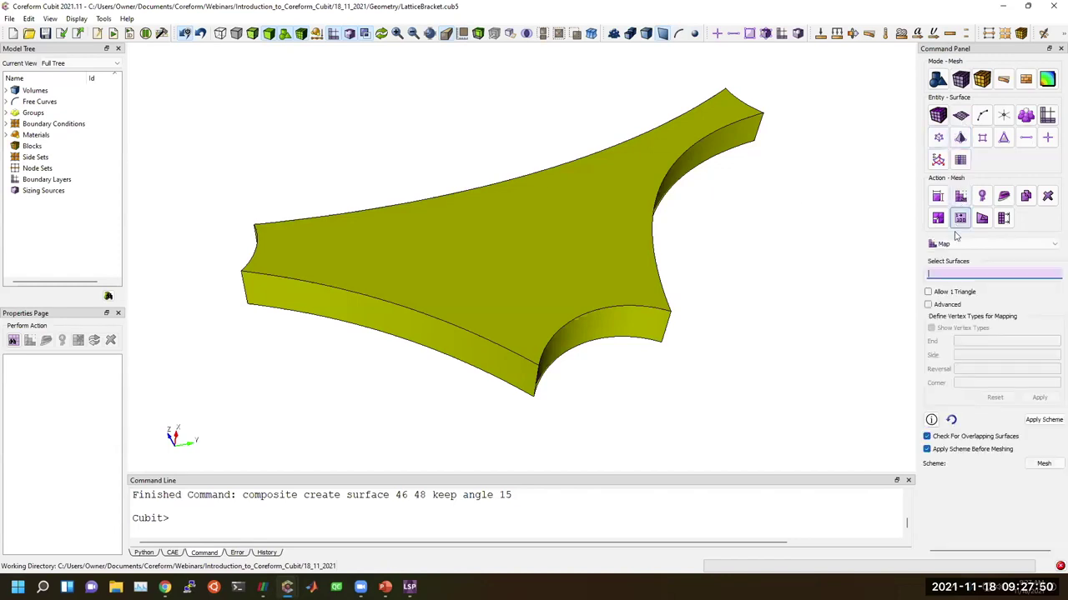
click(959, 244)
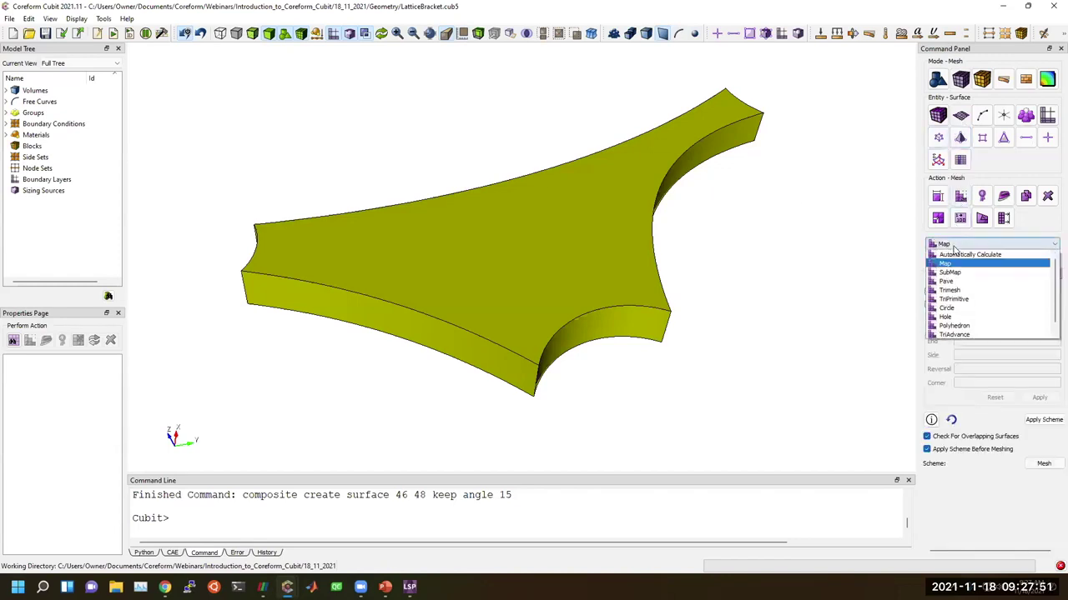
click(953, 326)
click(562, 281)
click(587, 250)
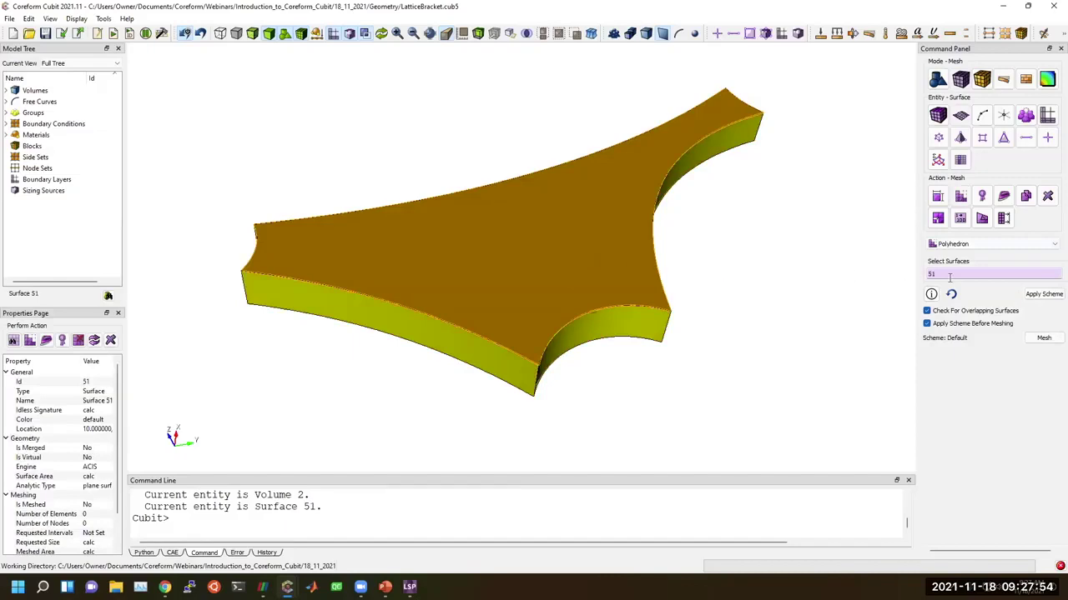
click(1044, 294)
click(1043, 337)
drag(796, 327, 534, 334)
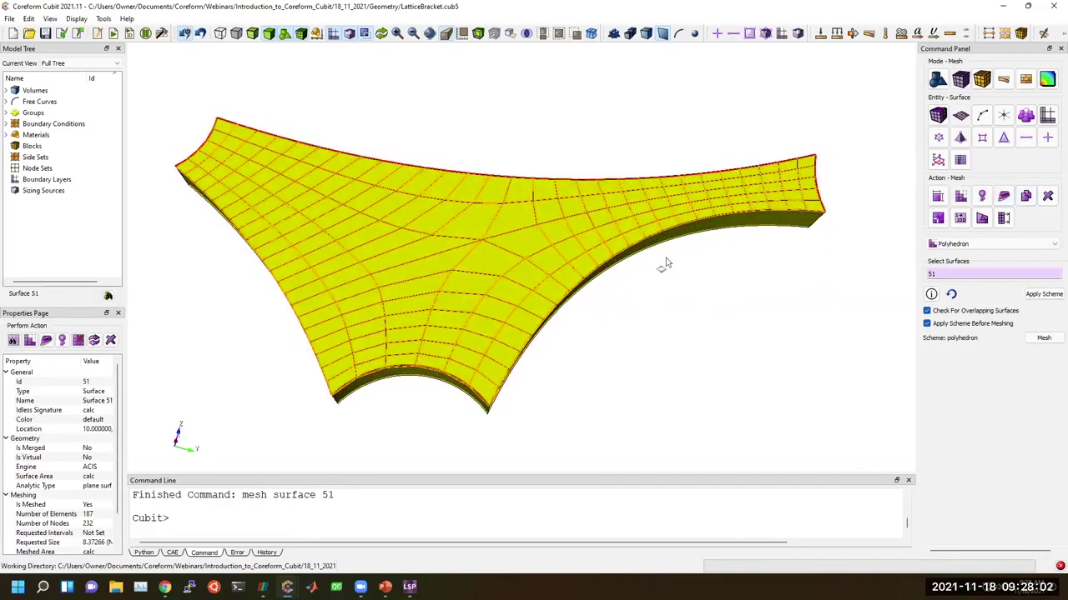
Smooth the mesh on surface 51 with Centroid Area, including boundary nodes and using a tolerance of 1e-9
click(1004, 197)
click(976, 243)
click(970, 254)
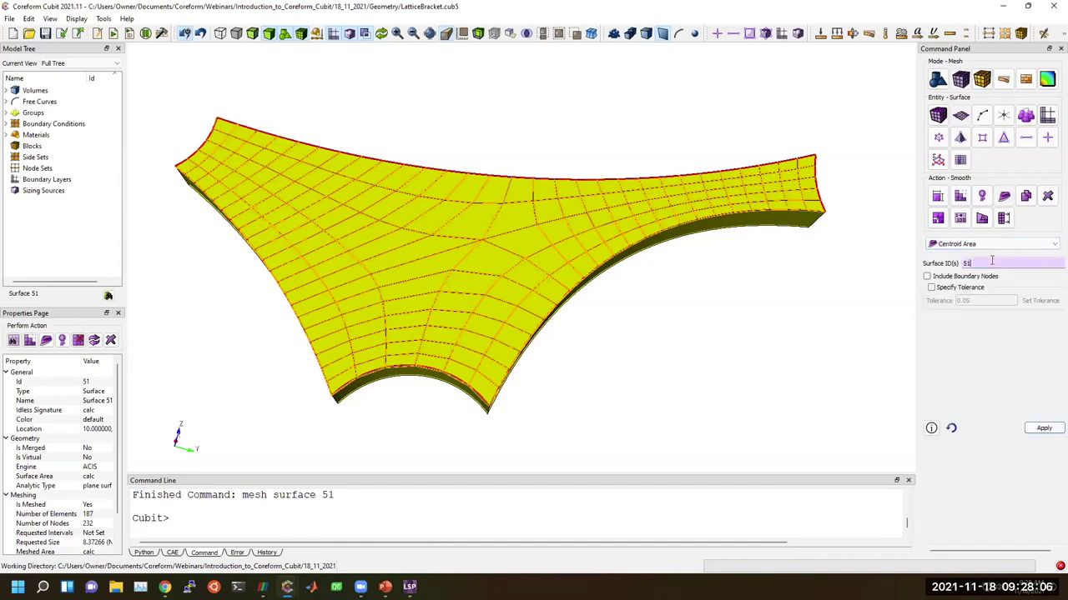
click(968, 287)
double_click(963, 301)
text(1e-9)
click(1040, 300)
click(1043, 428)
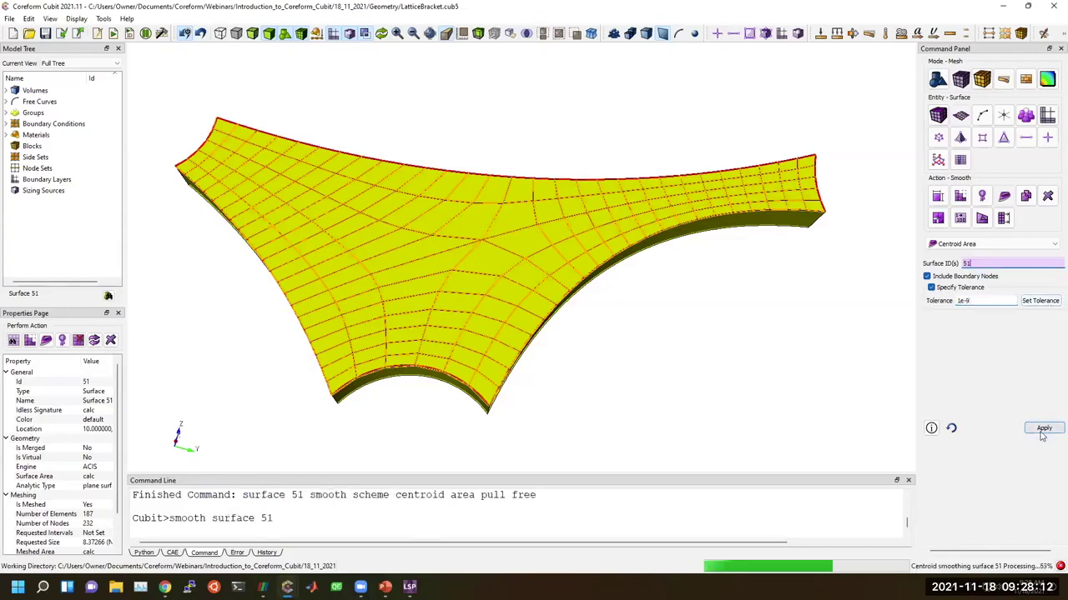
Smooth the mesh on surface 51 again with the Mean Ratio scheme
click(947, 243)
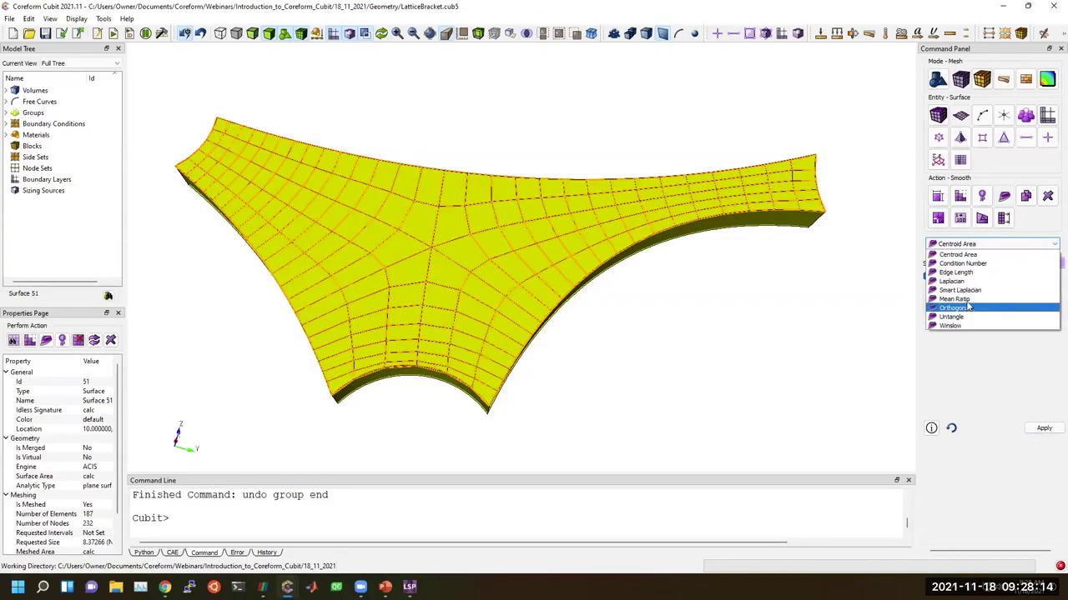
click(964, 298)
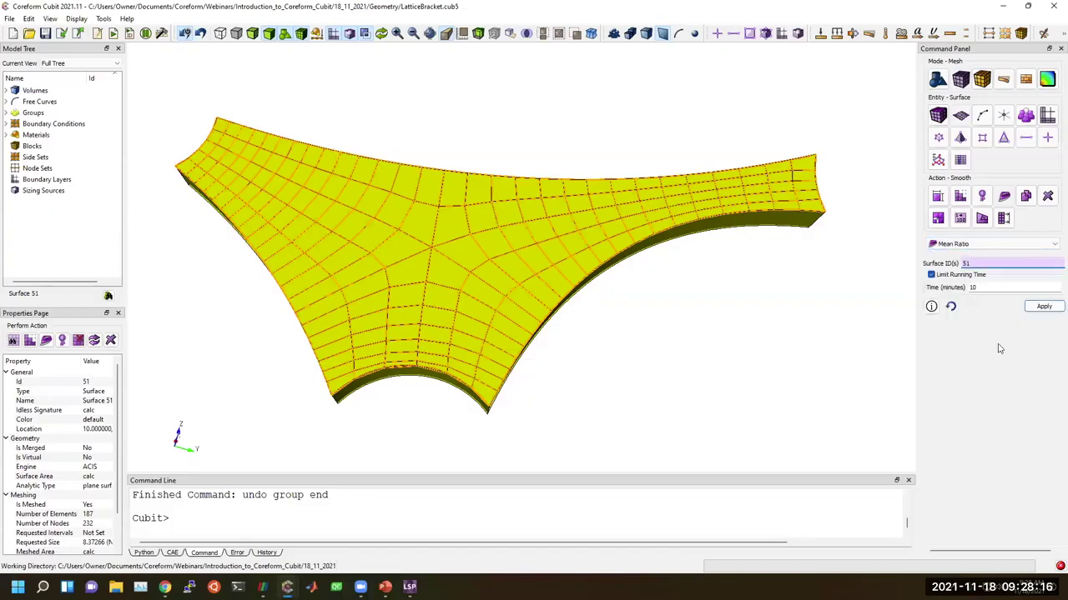
click(1043, 306)
drag(610, 373, 541, 326)
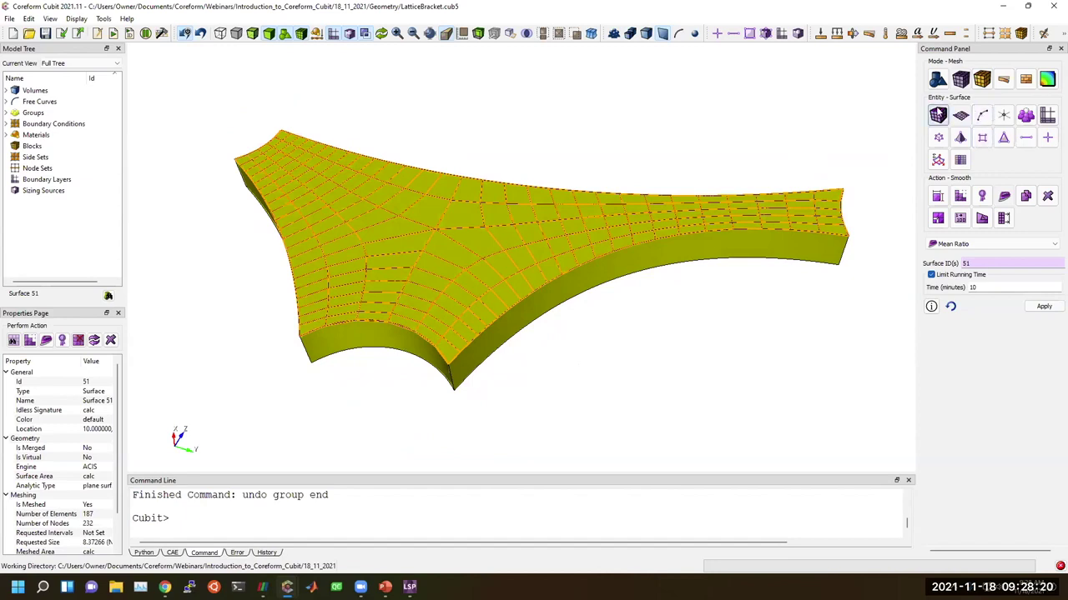
Set up a Sweep mesh for volume 2 with surface 51 as source and surface 50 as target
click(937, 115)
click(960, 196)
click(955, 267)
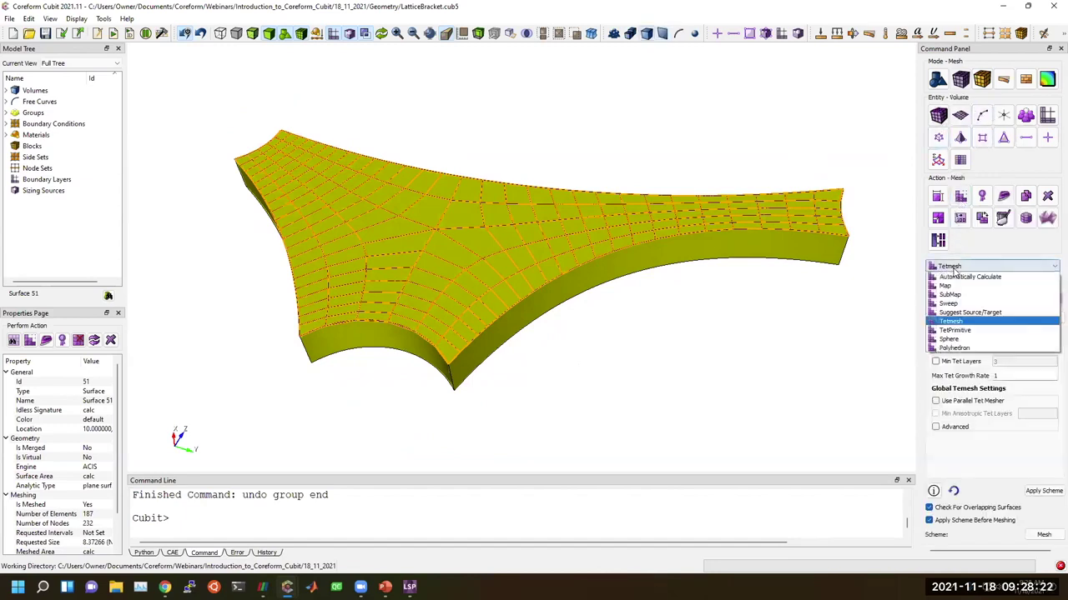
click(949, 303)
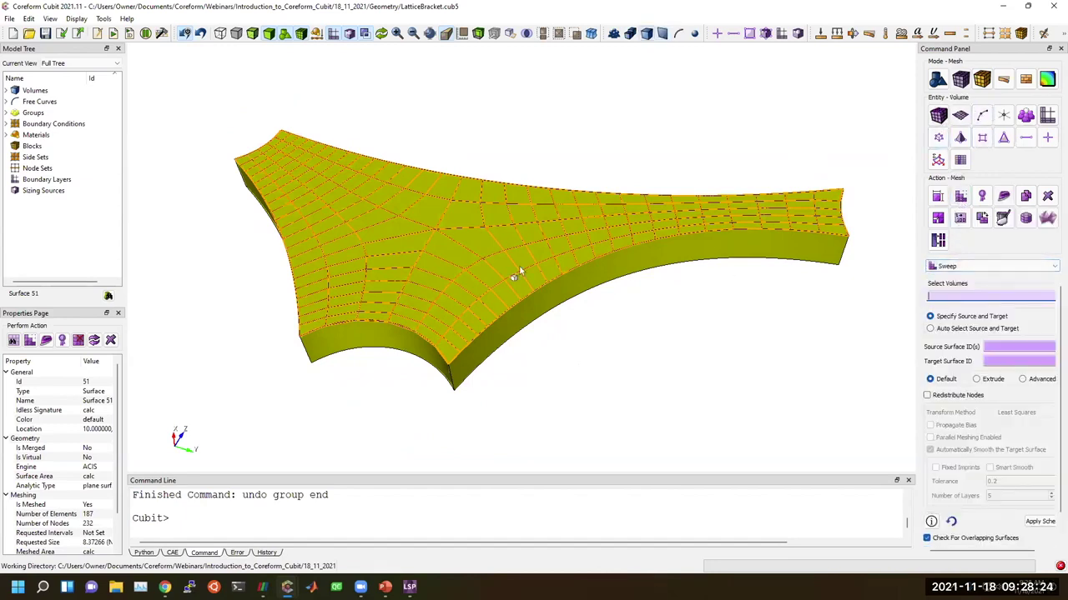
click(565, 278)
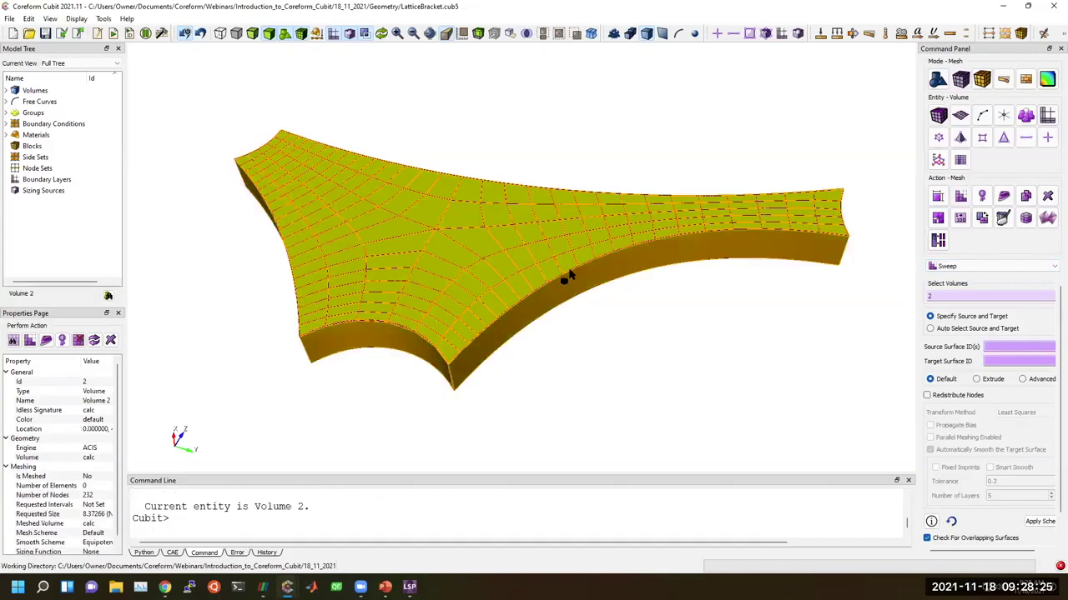
click(510, 249)
click(445, 274)
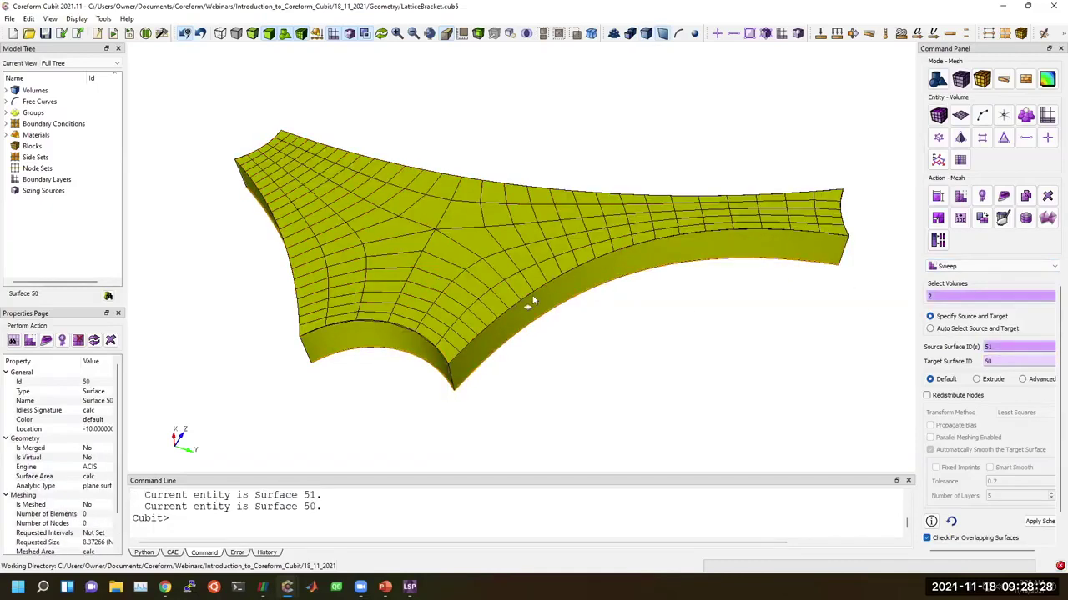
Set the sweep to Extrude, mesh volume 2 and view the layers along its side faces
drag(493, 331, 580, 345)
scroll(974, 463, down, 1)
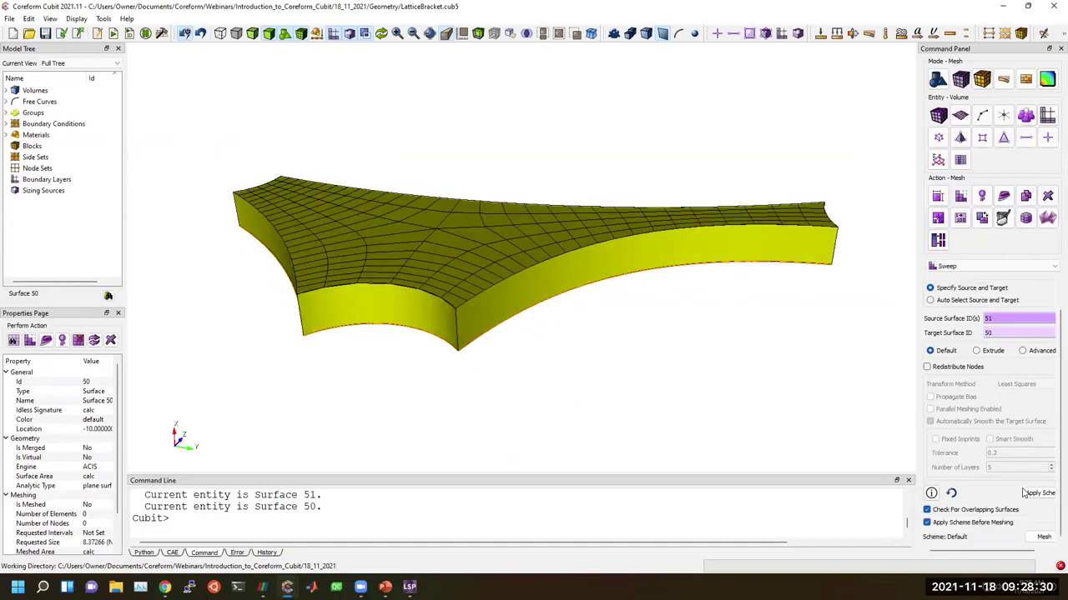
click(992, 350)
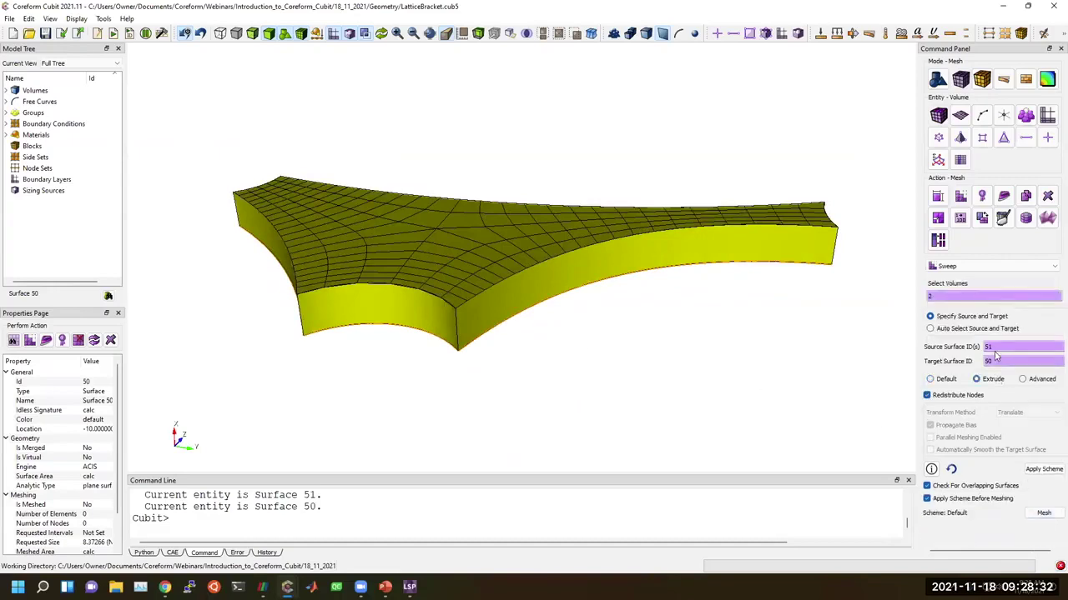
click(1044, 513)
drag(584, 312, 396, 272)
click(306, 532)
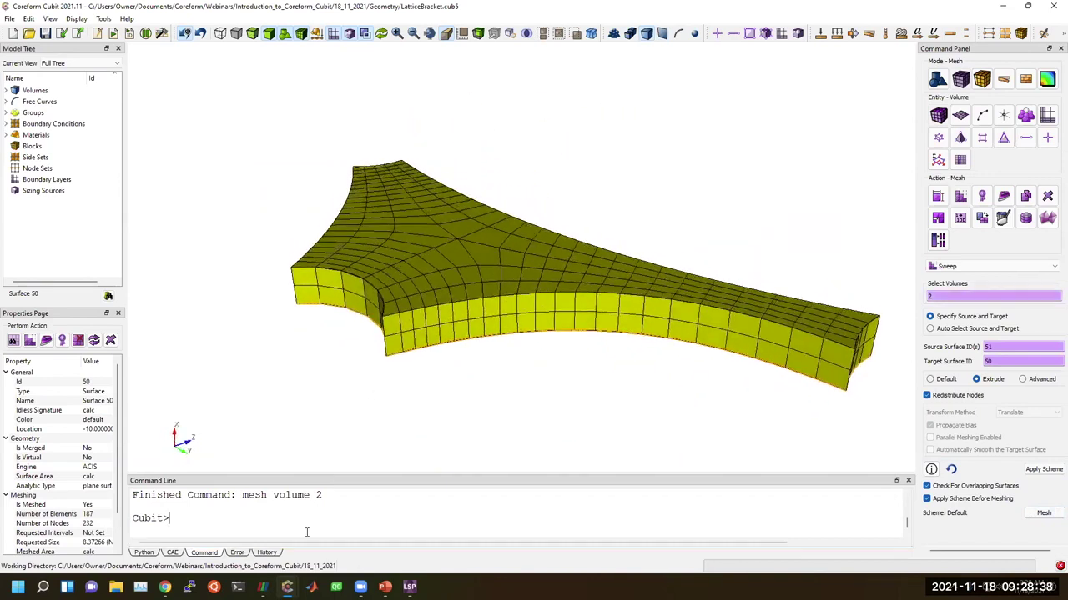
Run the command that sets the U-spline on volume 2 to degree 2 and continuity 1
text(set uspline volume)
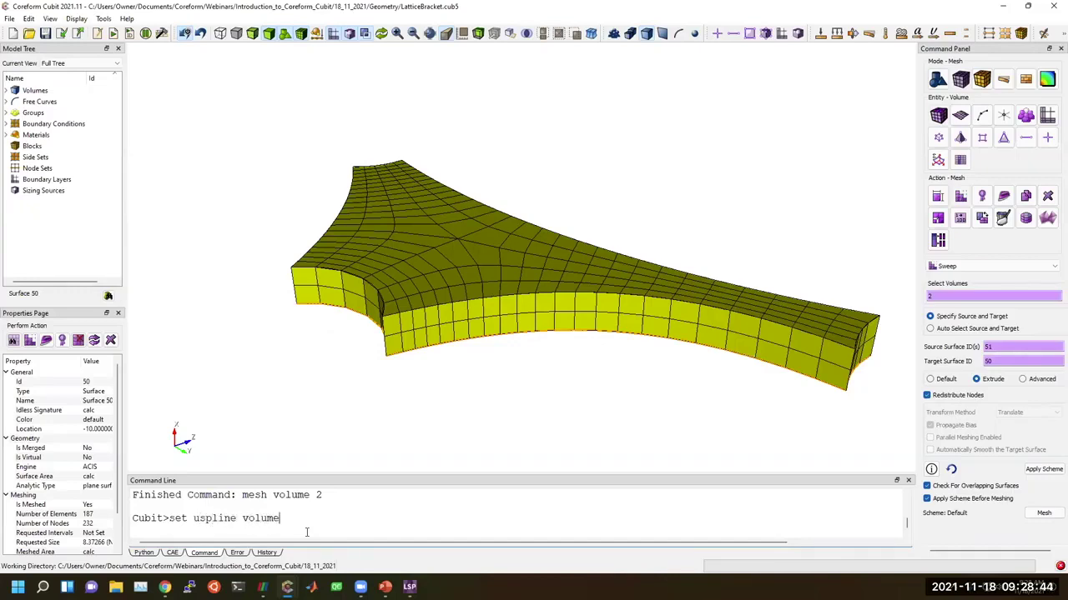
text( 2 degree 2  continut)
key(BackSpace)
text(ity 1)
drag(434, 518, 170, 522)
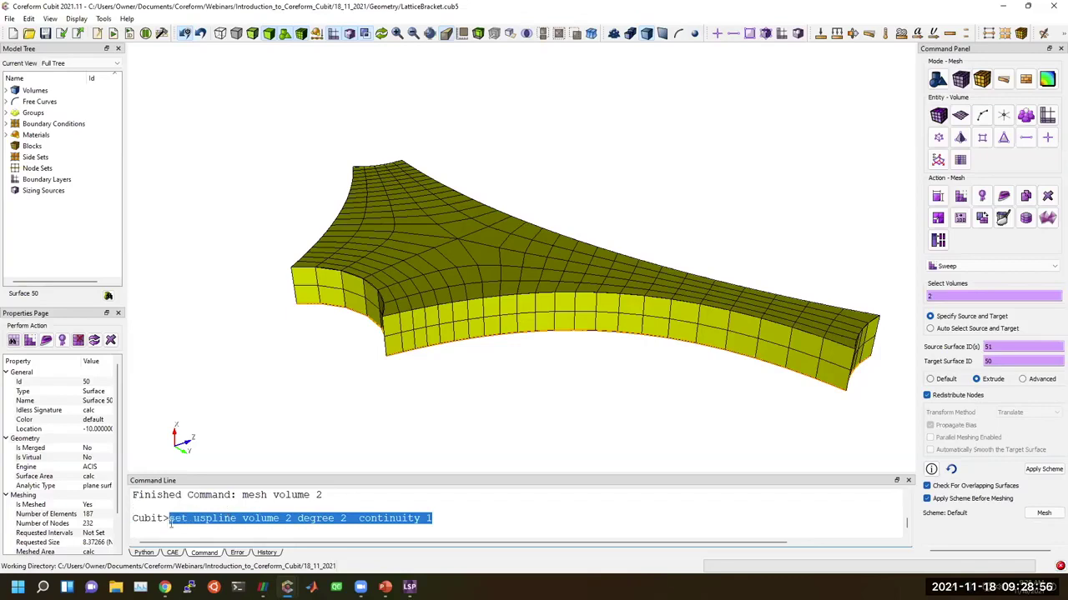
click(317, 520)
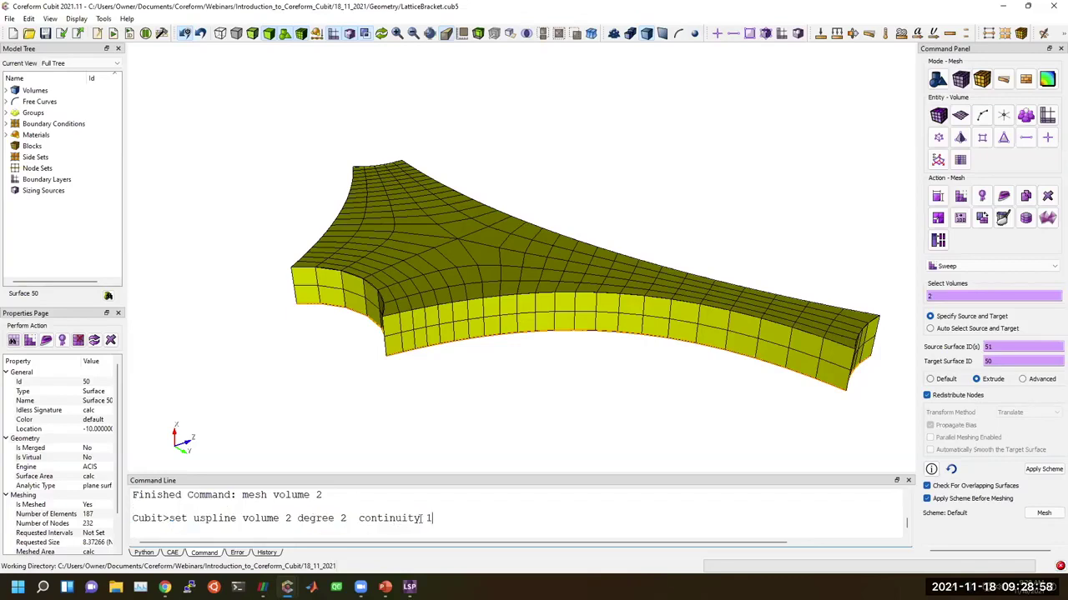
key(Return)
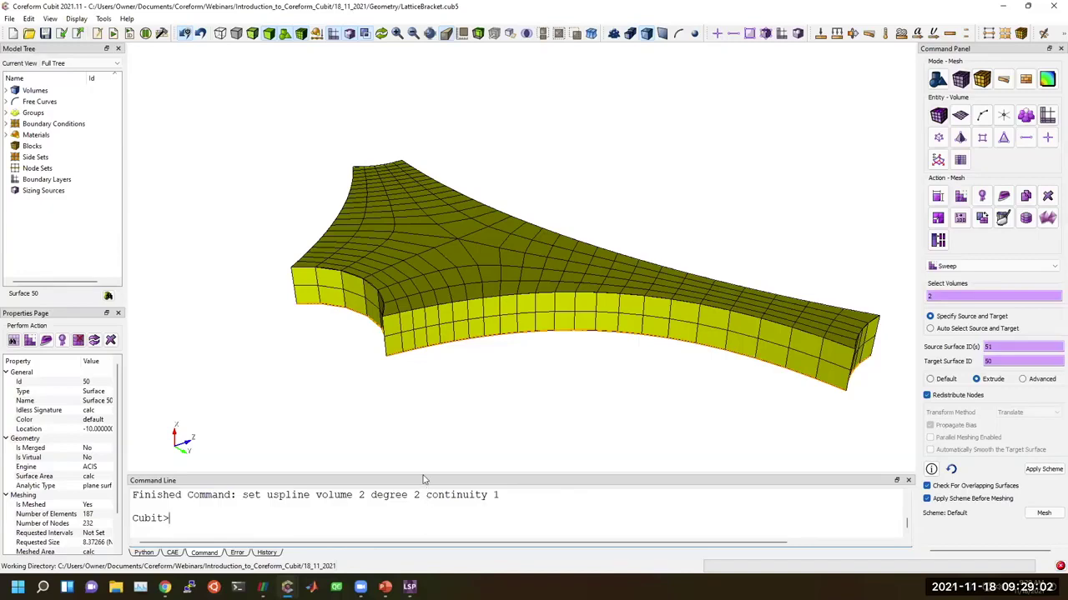
Enlarge the command line area and build the U-spline for volume 2 as 1
drag(421, 478, 416, 438)
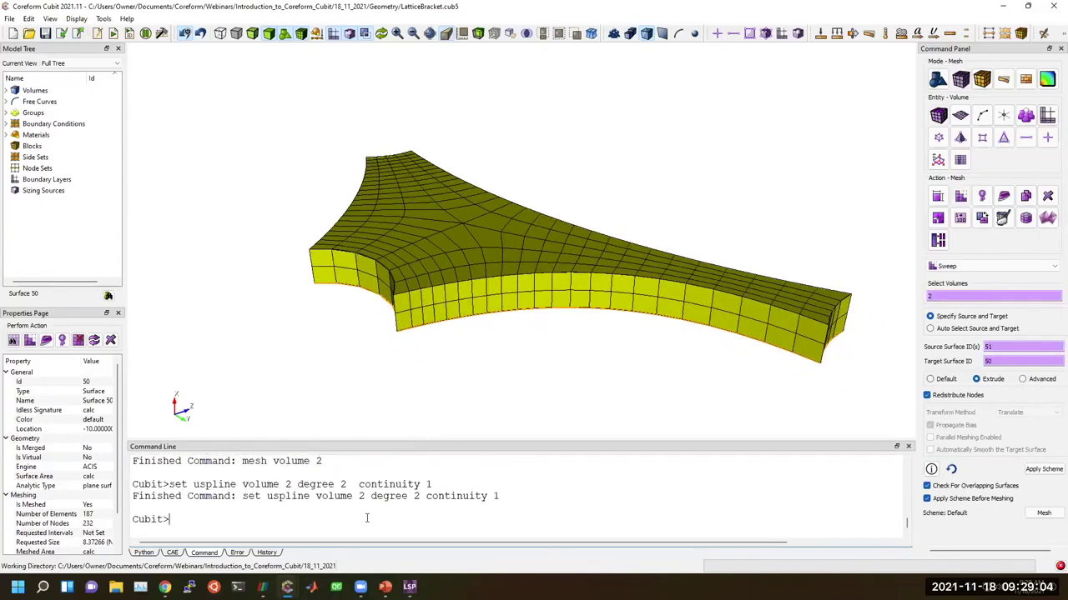
text(build uspline volume 2 as 1)
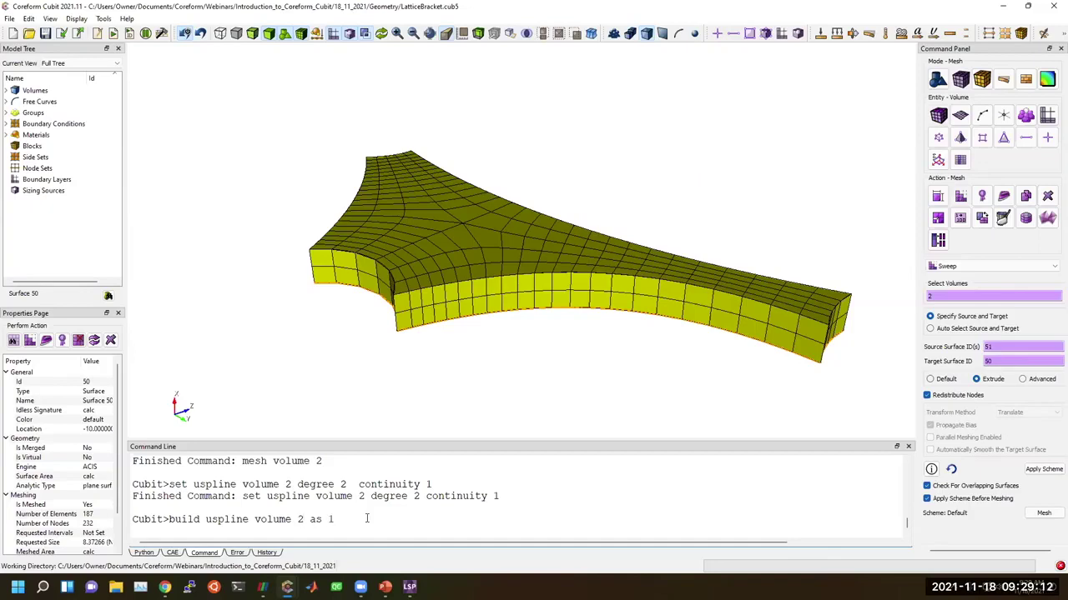
key(Return)
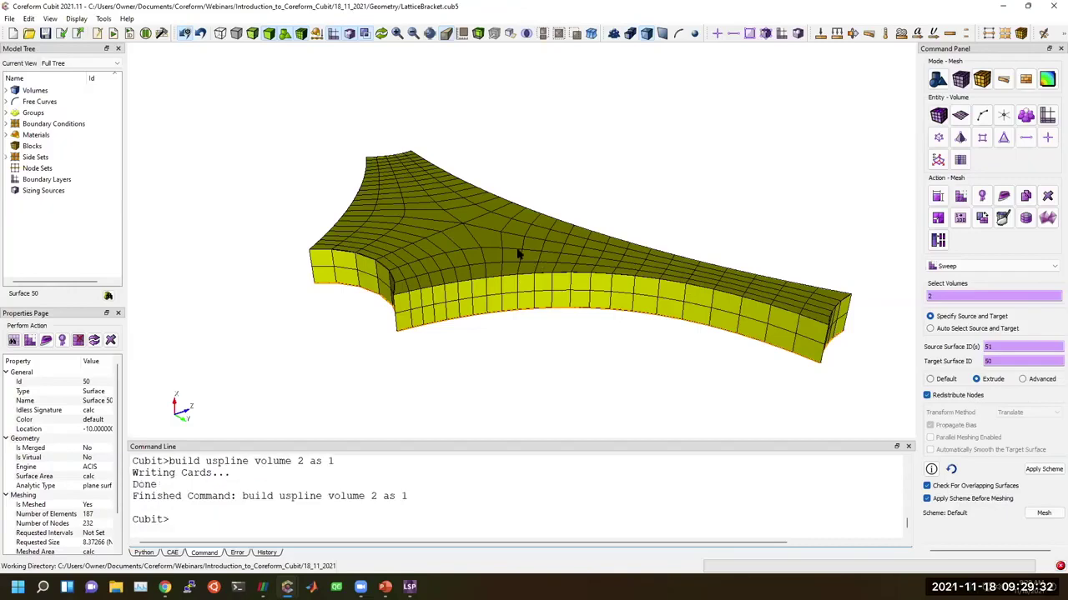
Show the U-spline view beside the mesh, fit U-spline 1 and compare both views around the plate's irregular point
click(592, 33)
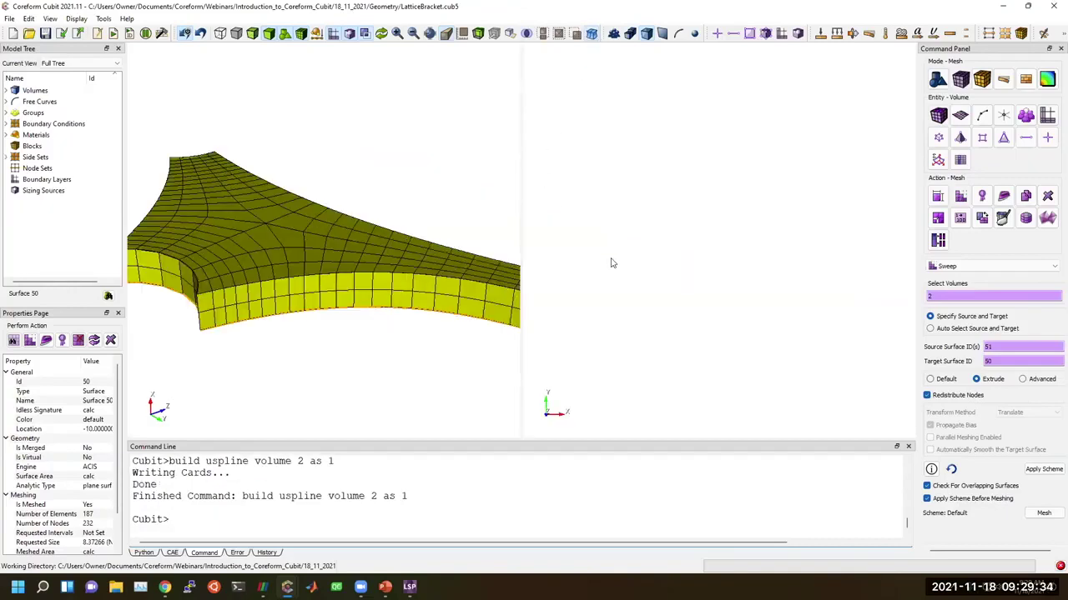
click(391, 234)
text(fit uspline 1)
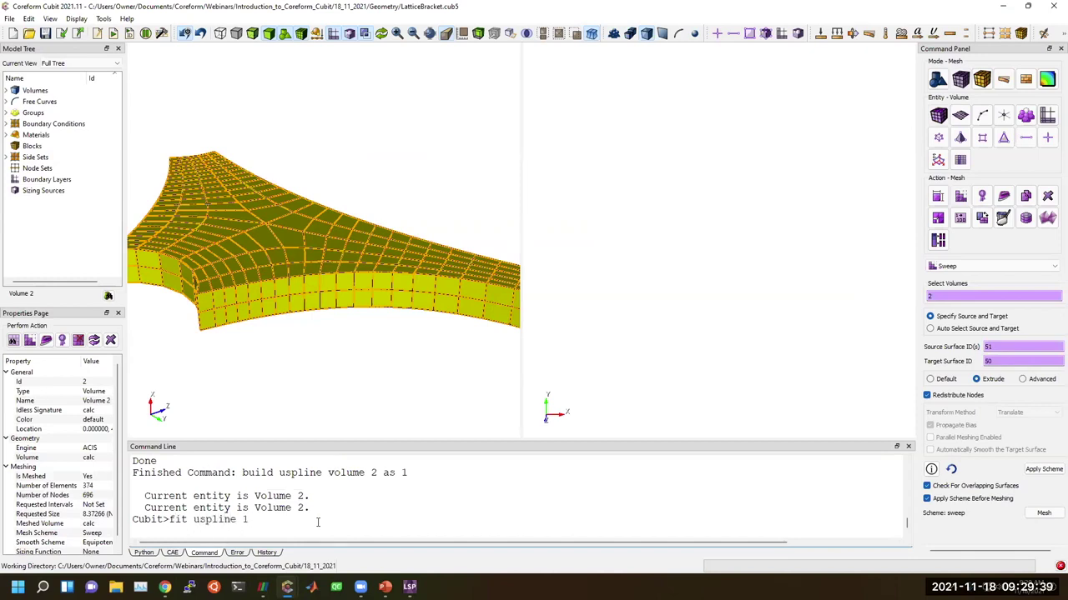
key(Return)
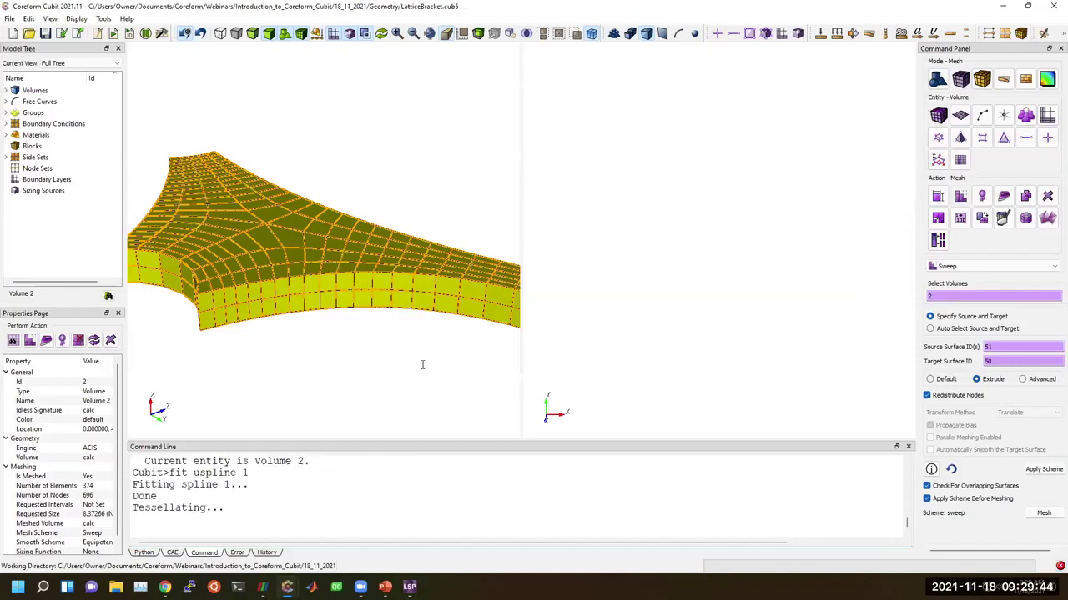
middle_drag(631, 284, 654, 355)
scroll(654, 360, up, 5)
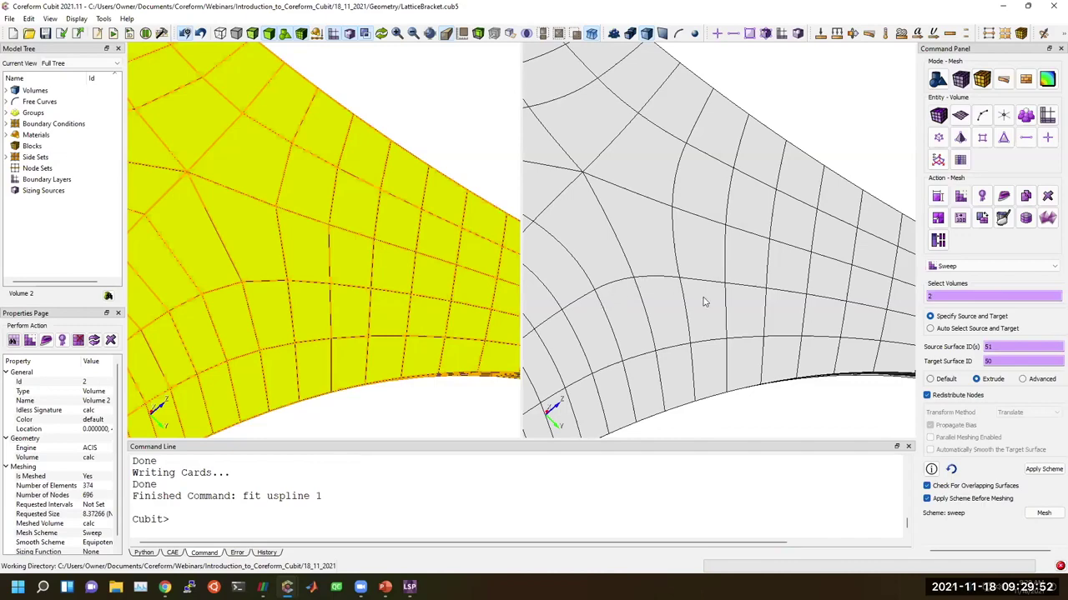
drag(620, 342, 702, 302)
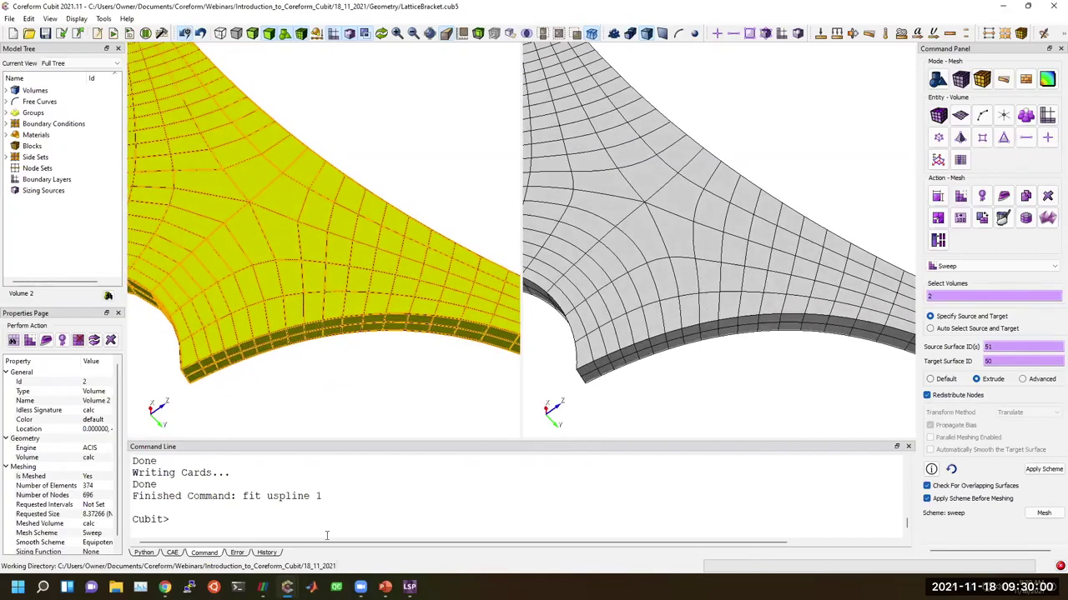
Bring up the syntax help for the build uspline lattice command and enlarge the command line area to read it
click(375, 527)
text(buil)
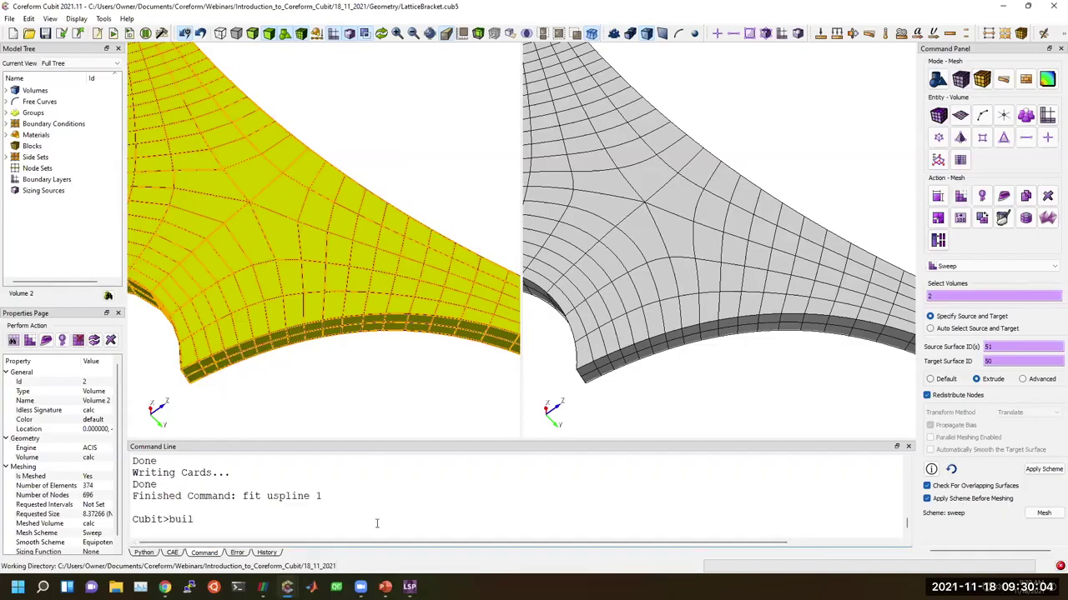
text(d uspline lattice)
key(question)
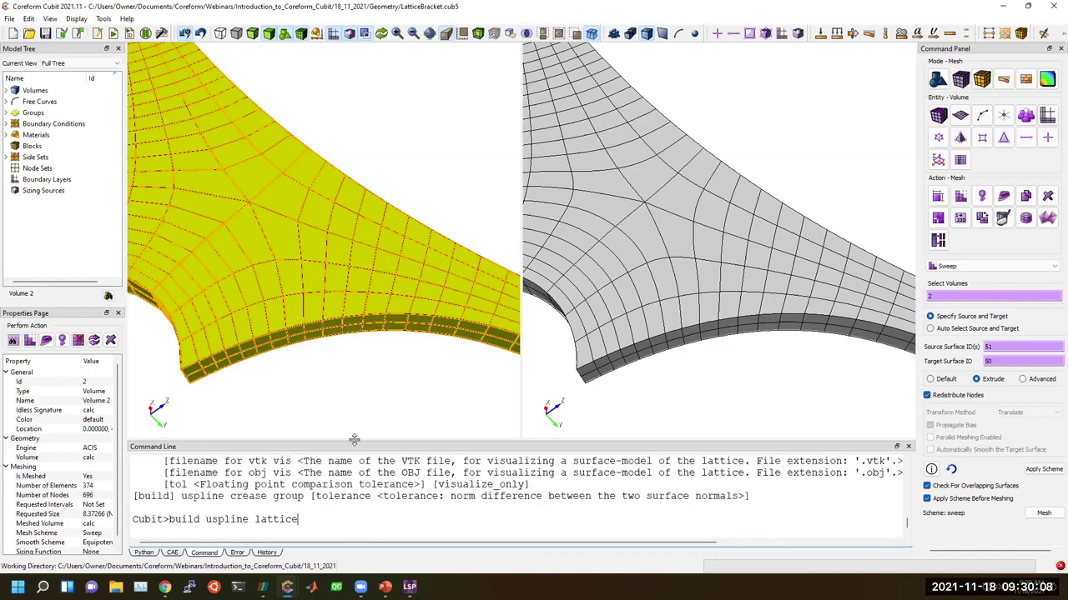
drag(354, 440, 354, 271)
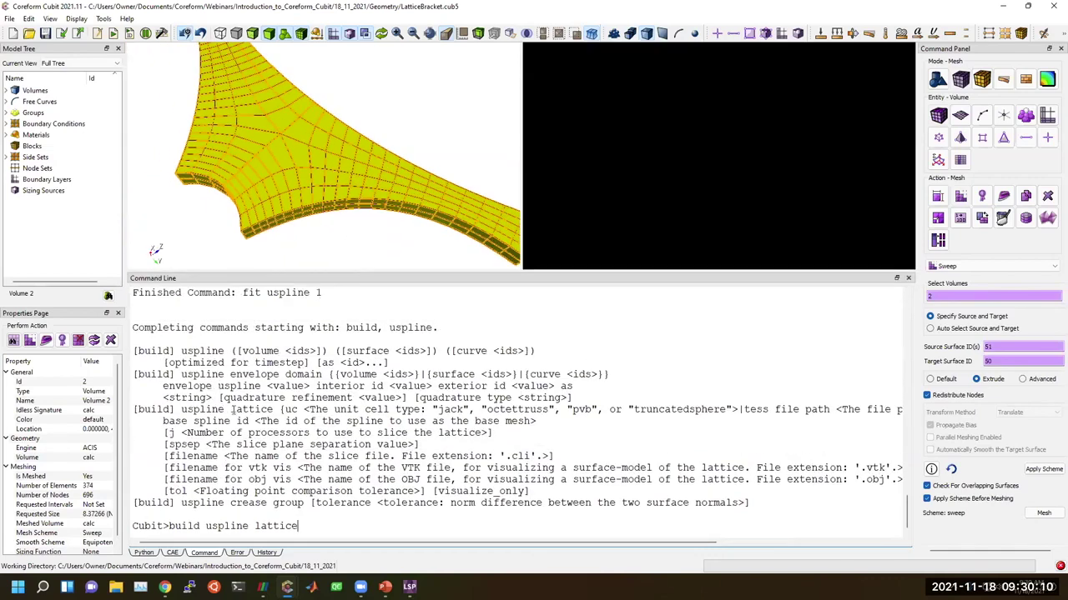
Examine the lattice command's options for unit cell type, tess file path, processors, slice plane separation, and VTK and OBJ file names
drag(440, 410, 728, 410)
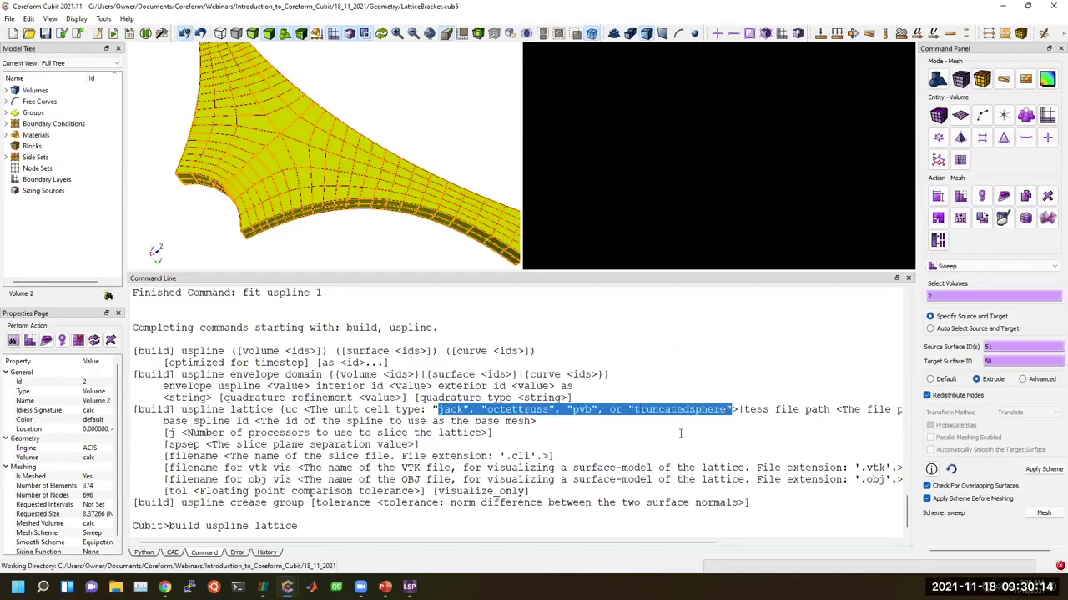
drag(573, 543, 660, 544)
drag(629, 410, 715, 412)
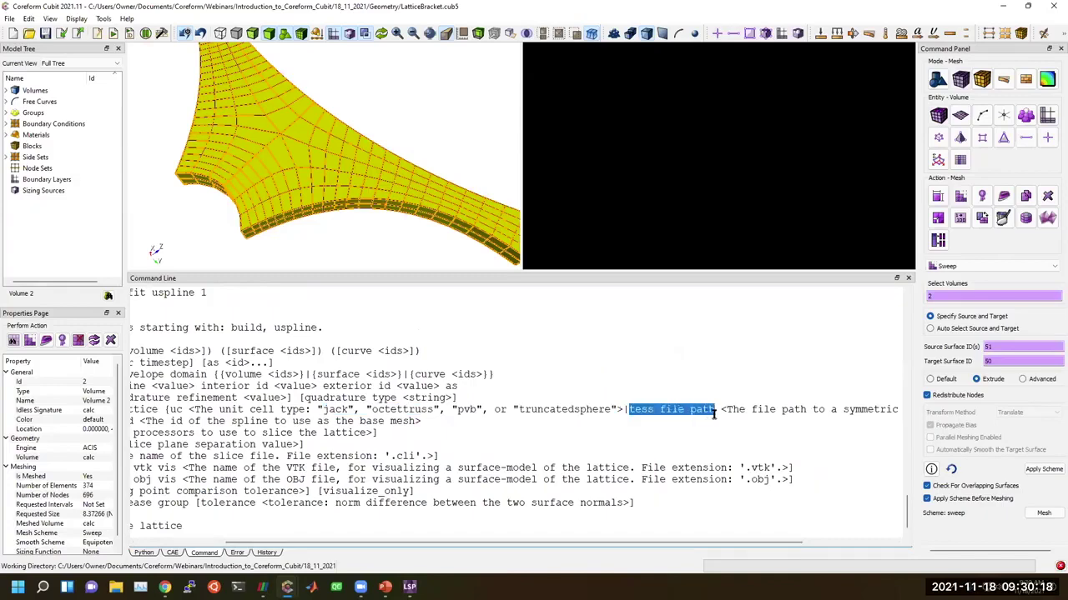
drag(390, 544, 296, 544)
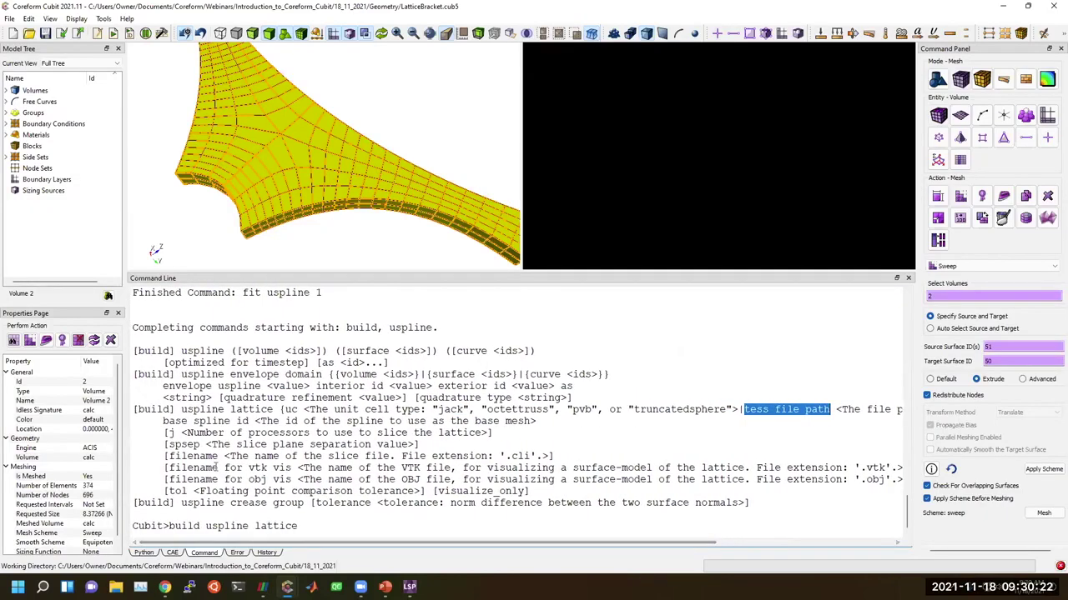
drag(162, 430, 436, 445)
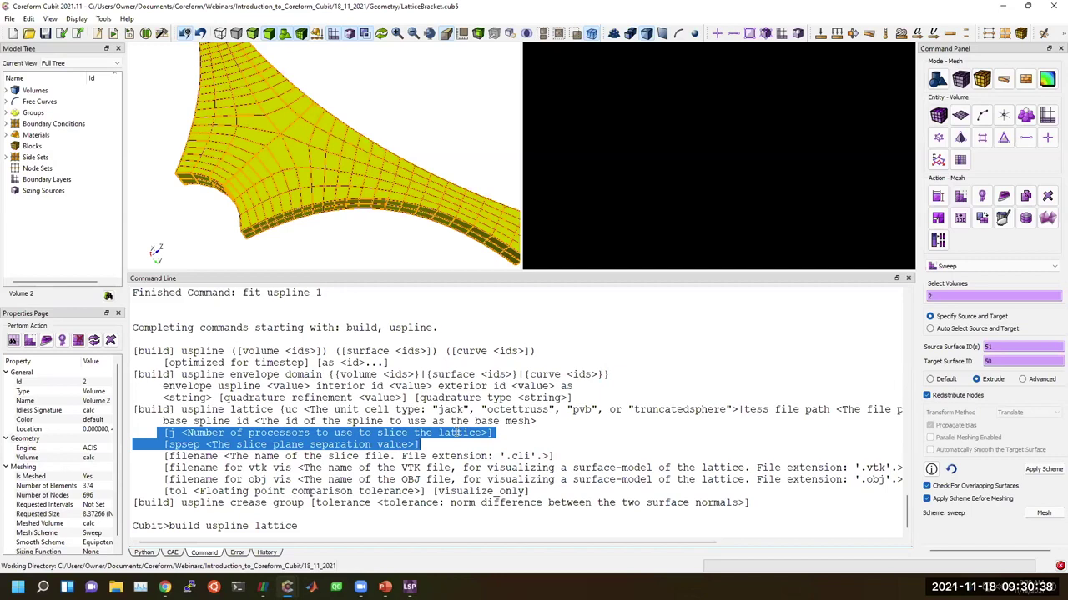
drag(168, 468, 291, 481)
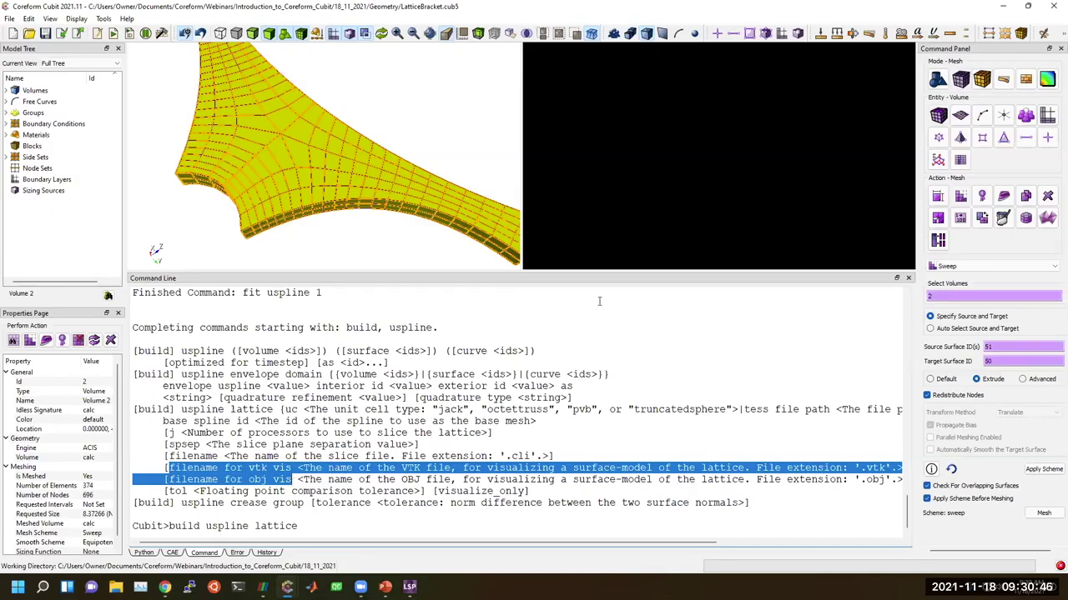
drag(546, 276, 511, 480)
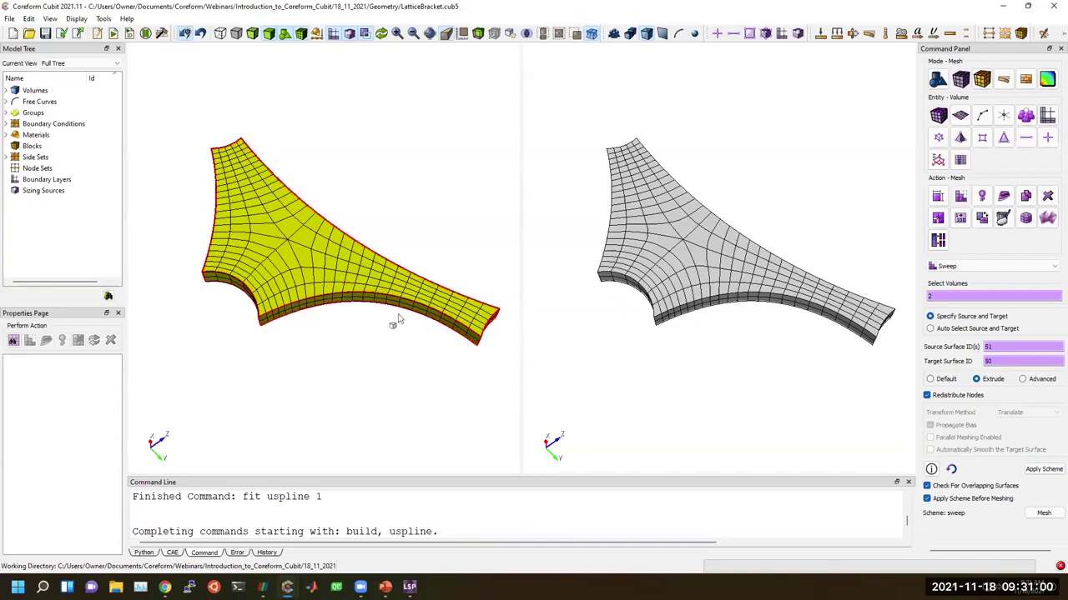
Compare the plate's hex mesh with its fitted U-spline and return to the single mesh view
middle_drag(309, 287, 310, 320)
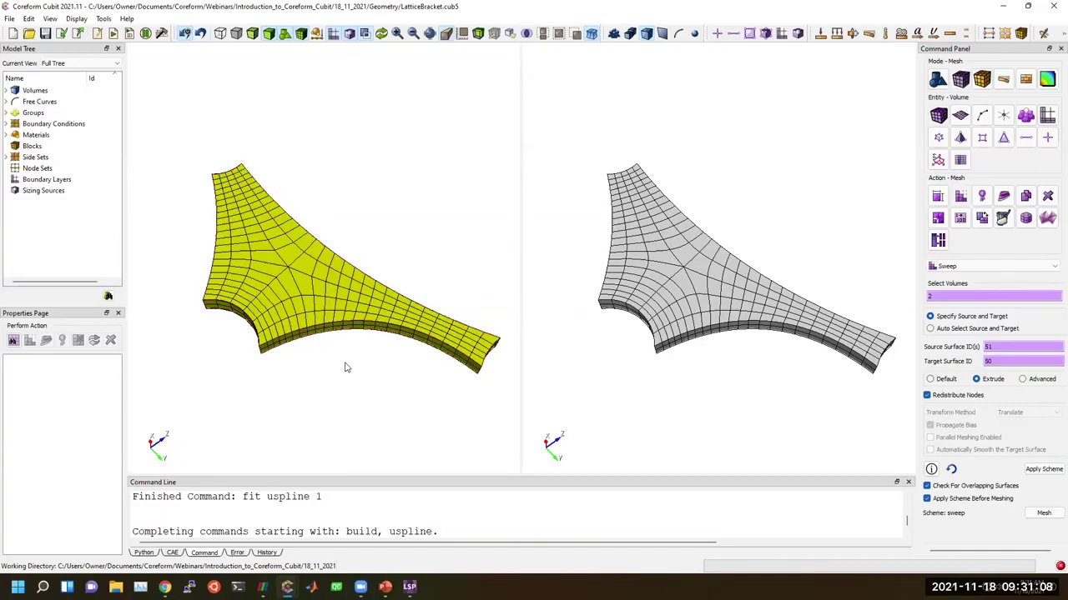
middle_drag(347, 367, 322, 333)
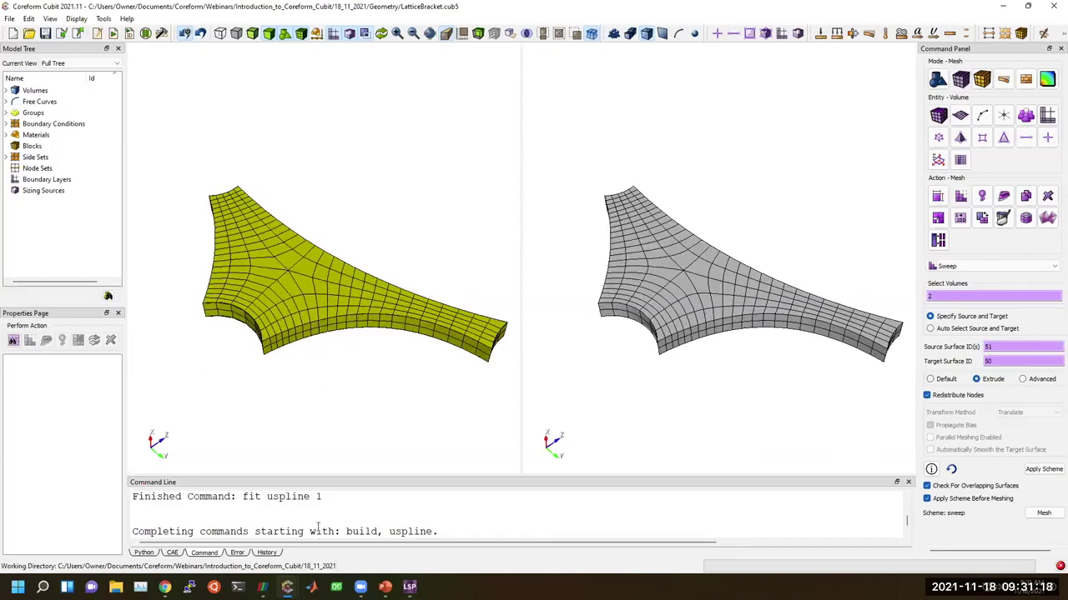
click(594, 35)
middle_drag(420, 373, 387, 356)
Discard the unfinished lattice command and run display to show the whole bracket around the meshed plate
click(363, 519)
text(latticed)
key(shift+Home)
key(BackSpace)
text(disp)
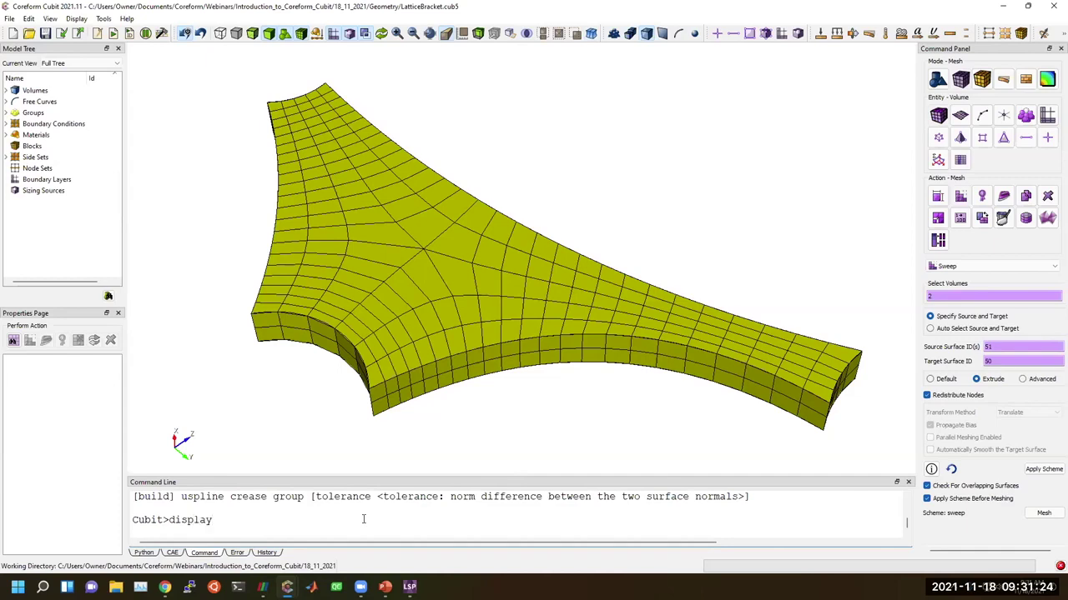
text(lay)
key(Return)
scroll(446, 333, down, 5)
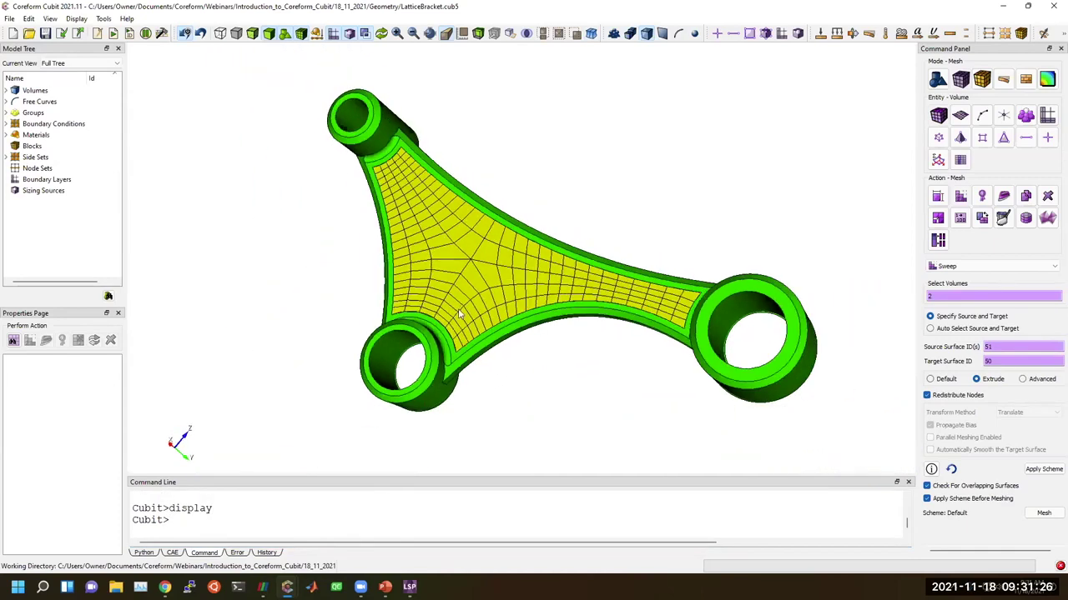
mouse_move(483, 284)
mouse_down()
mouse_move(520, 334)
mouse_move(486, 239)
mouse_move(495, 298)
mouse_up()
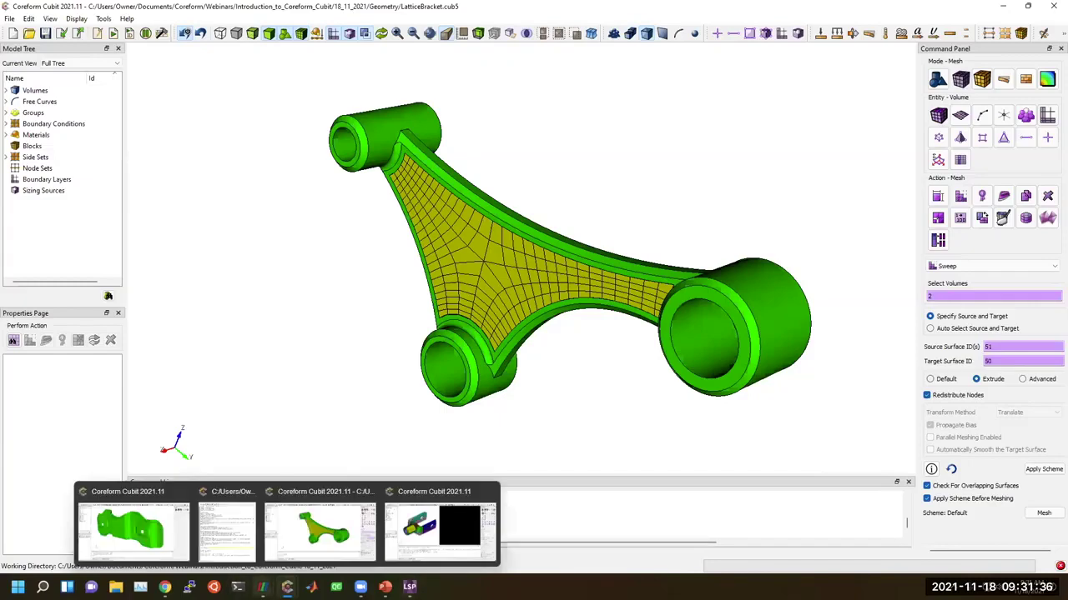
Switch to ParaView, show LatticeBracket_Lattice_Jack.vtk in place of the U-spline geometry and its field arrays, and inspect the lattice up close
mouse_move(263, 588)
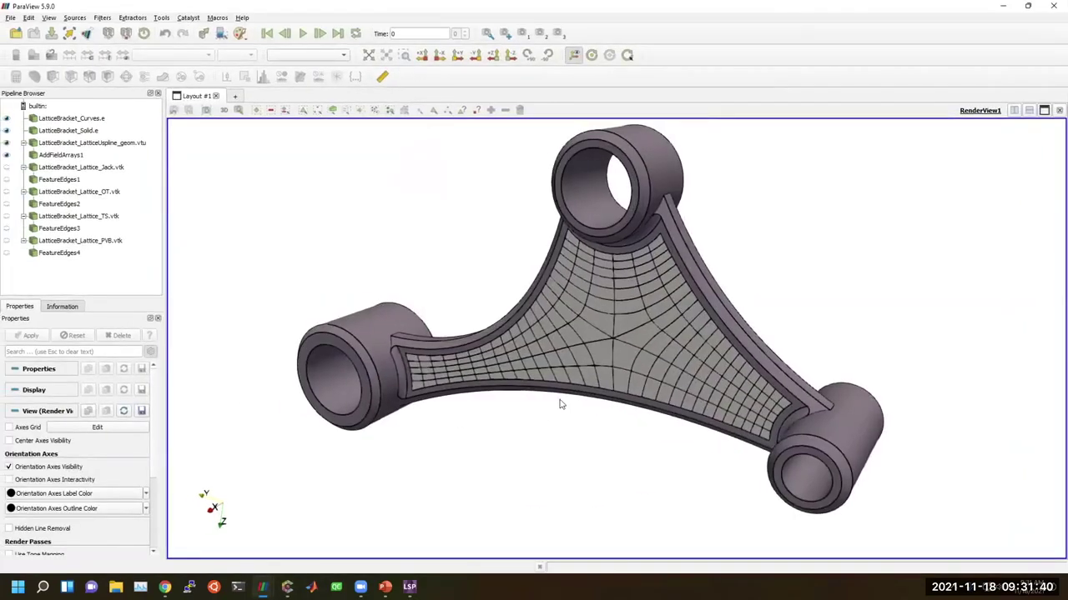
drag(560, 404, 581, 354)
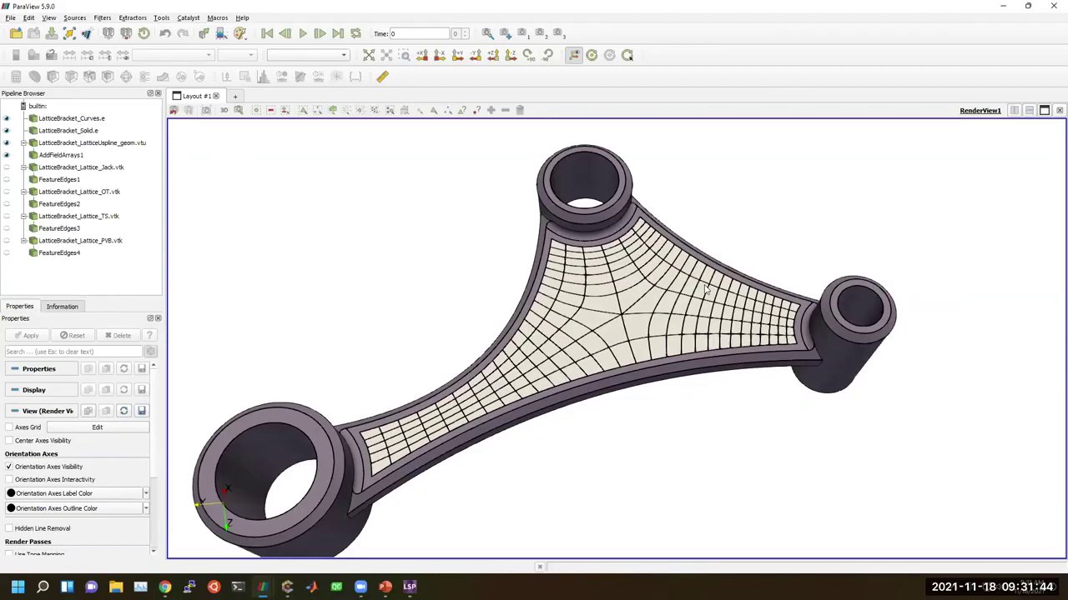
click(7, 168)
drag(548, 341, 533, 377)
click(8, 155)
click(8, 142)
scroll(504, 350, down, 3)
scroll(504, 350, up, 10)
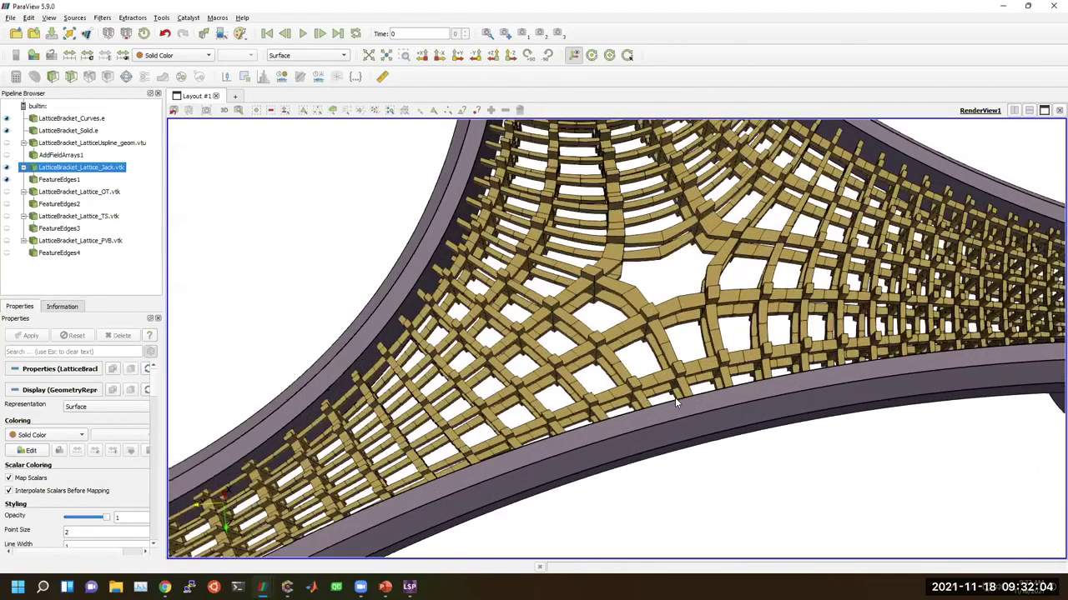
drag(675, 397, 522, 434)
drag(554, 401, 474, 458)
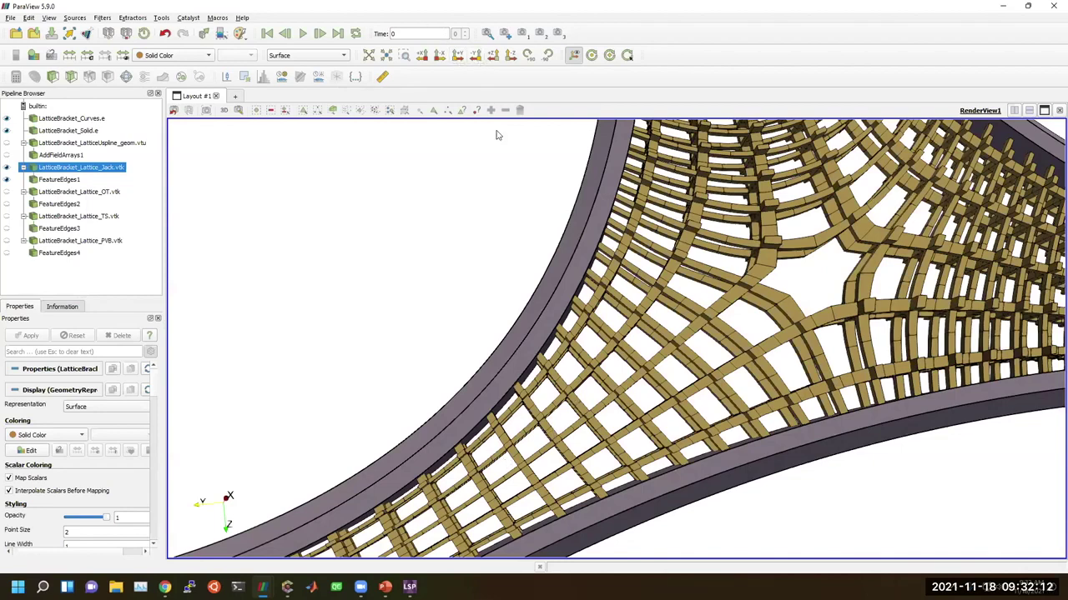
mouse_move(491, 447)
mouse_down()
mouse_move(481, 440)
mouse_move(490, 452)
mouse_up()
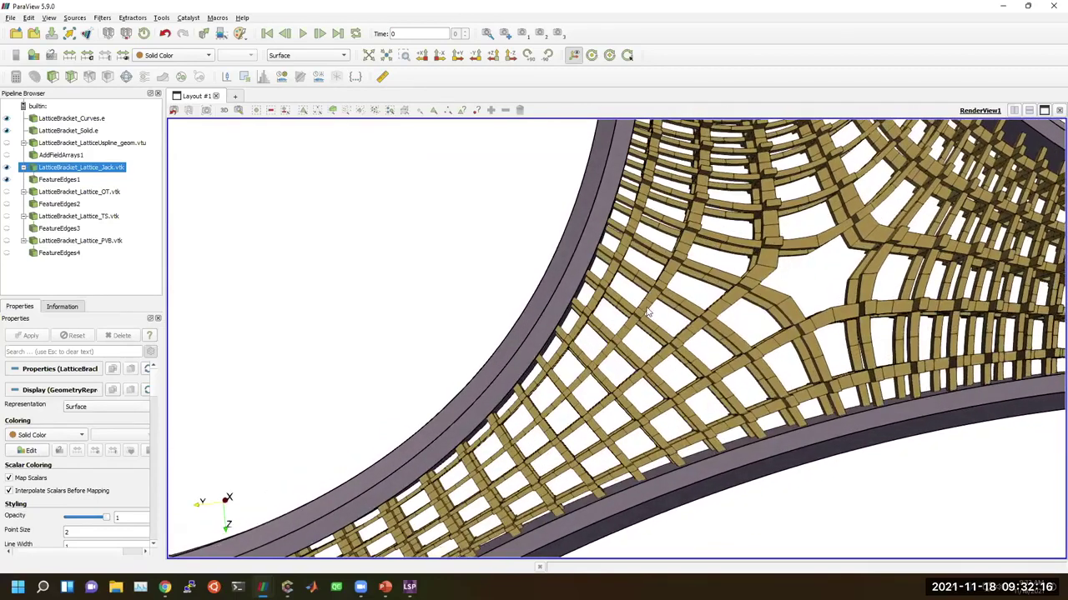
Replace the Jack lattice and its feature edges with LatticeBracket_Lattice_OT.vtk and inspect the octet truss cells
click(7, 179)
click(12, 192)
click(6, 192)
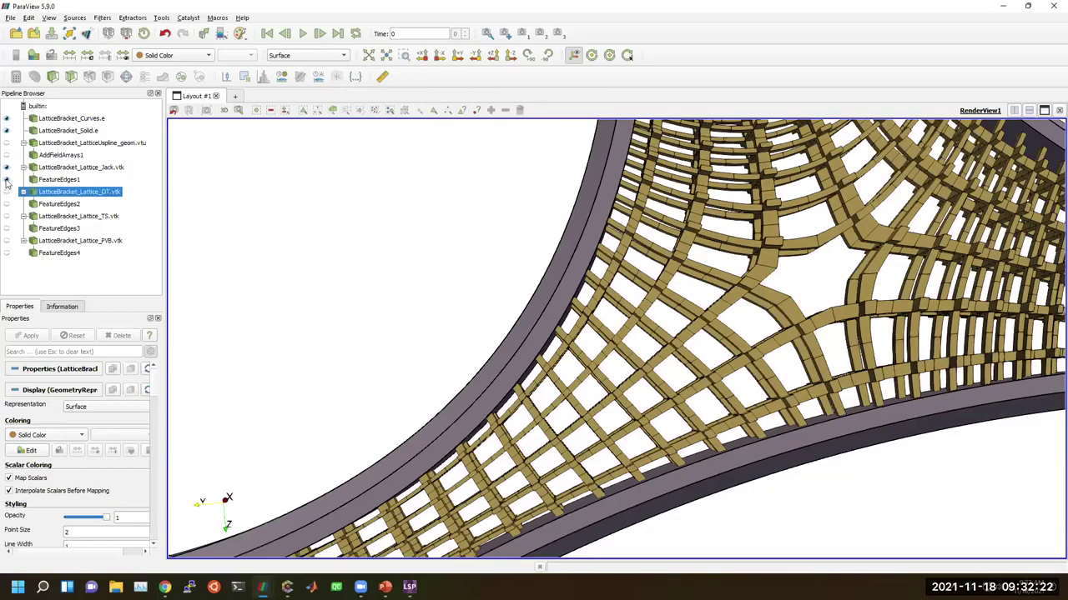
click(7, 167)
mouse_move(558, 317)
mouse_down()
mouse_move(542, 276)
mouse_move(568, 259)
mouse_move(572, 279)
mouse_move(554, 310)
mouse_up()
Show LatticeBracket_Lattice_TS.vtk with its feature edges instead of the OT lattice and inspect it across the whole bracket
click(7, 216)
click(50, 216)
click(6, 204)
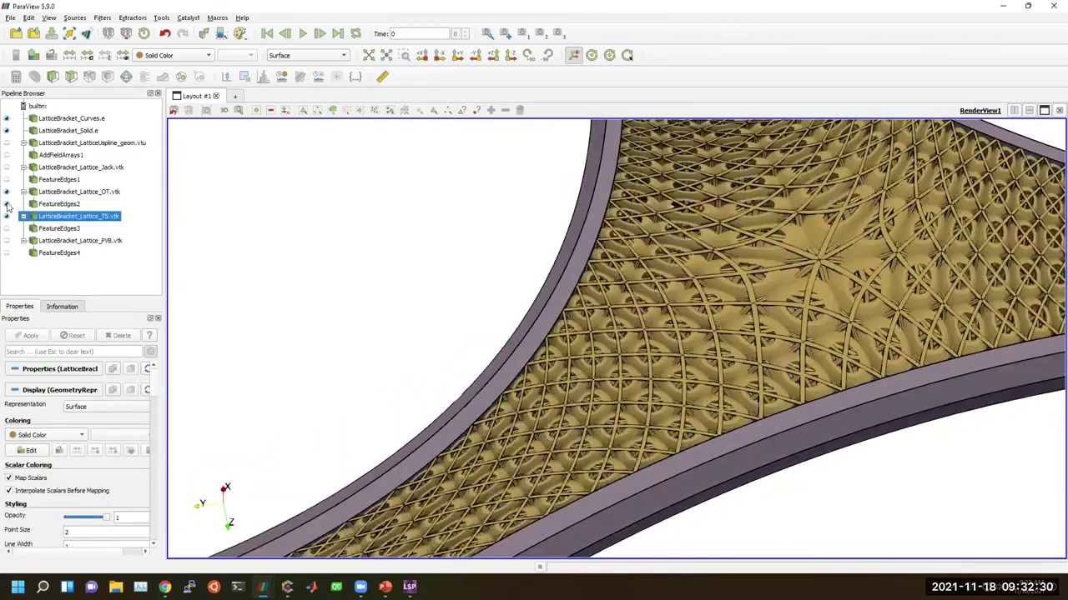
key(Down)
click(7, 192)
scroll(722, 375, down, 10)
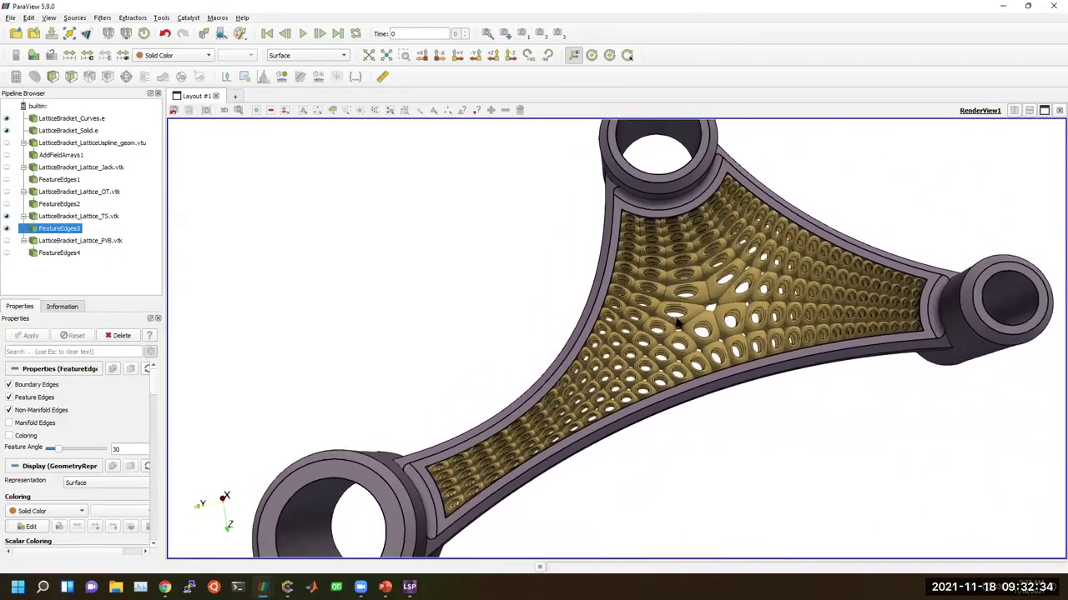
mouse_move(678, 317)
mouse_down()
mouse_move(655, 331)
mouse_move(276, 290)
mouse_up()
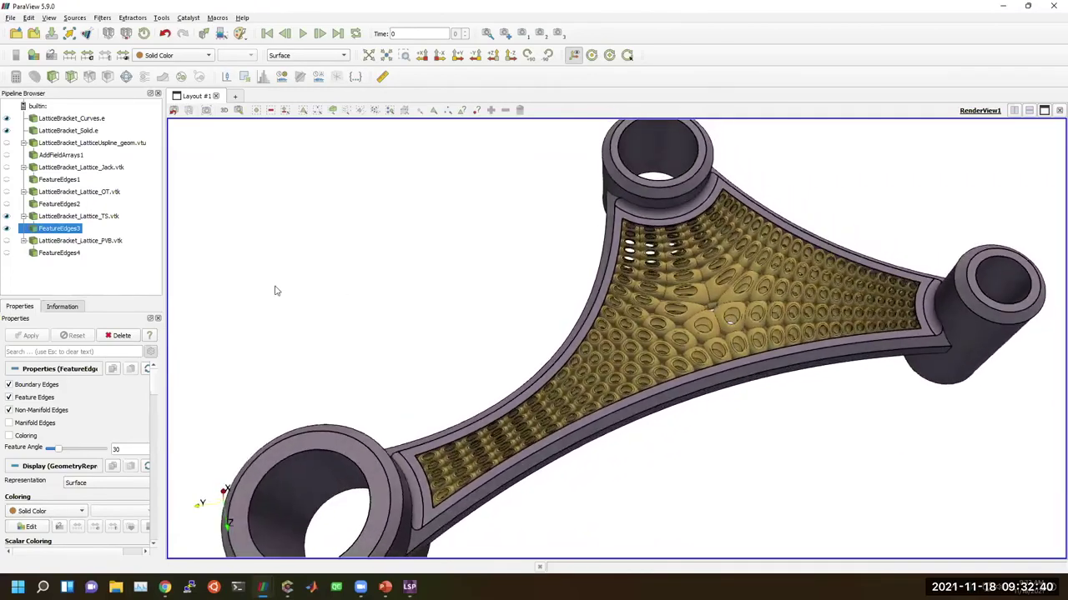
Show LatticeBracket_Lattice_PVB.vtk with its feature edges in place of the TS lattice and inspect its cells up close
click(6, 241)
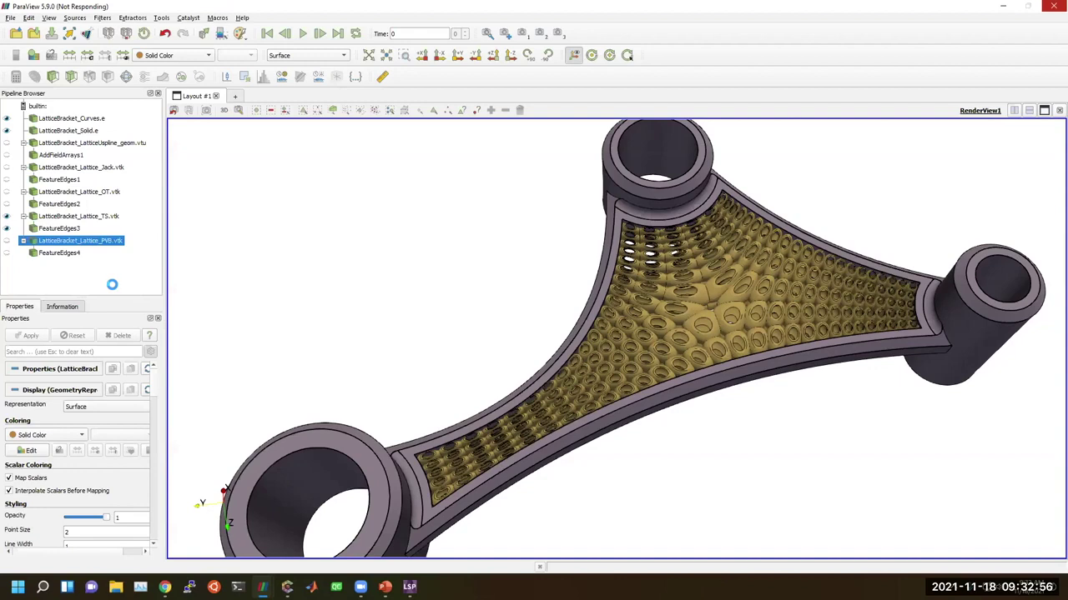
click(50, 253)
click(6, 253)
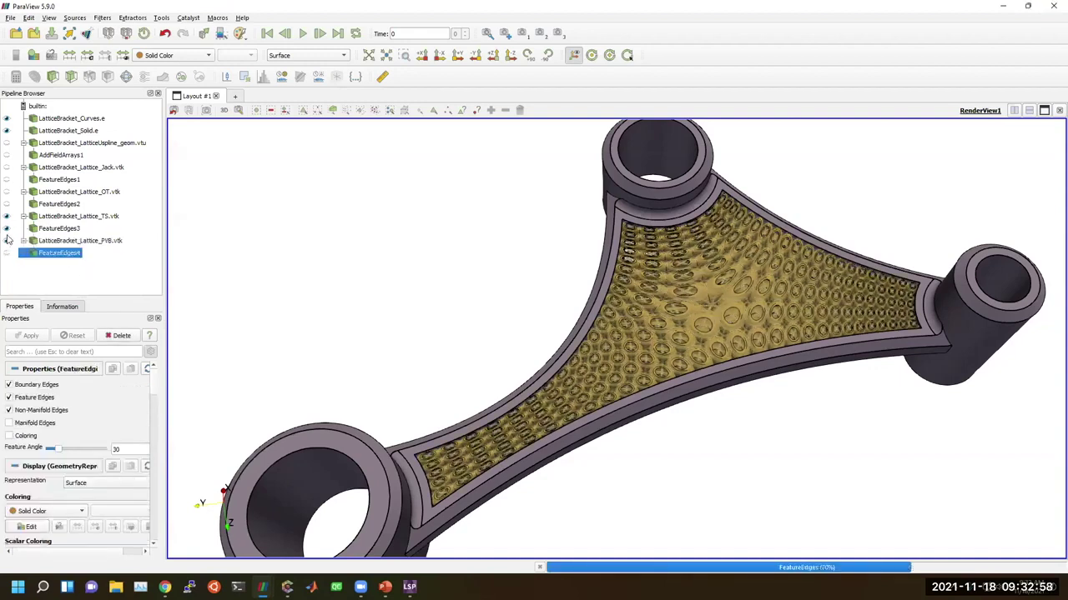
drag(664, 346, 650, 380)
scroll(628, 387, up, 5)
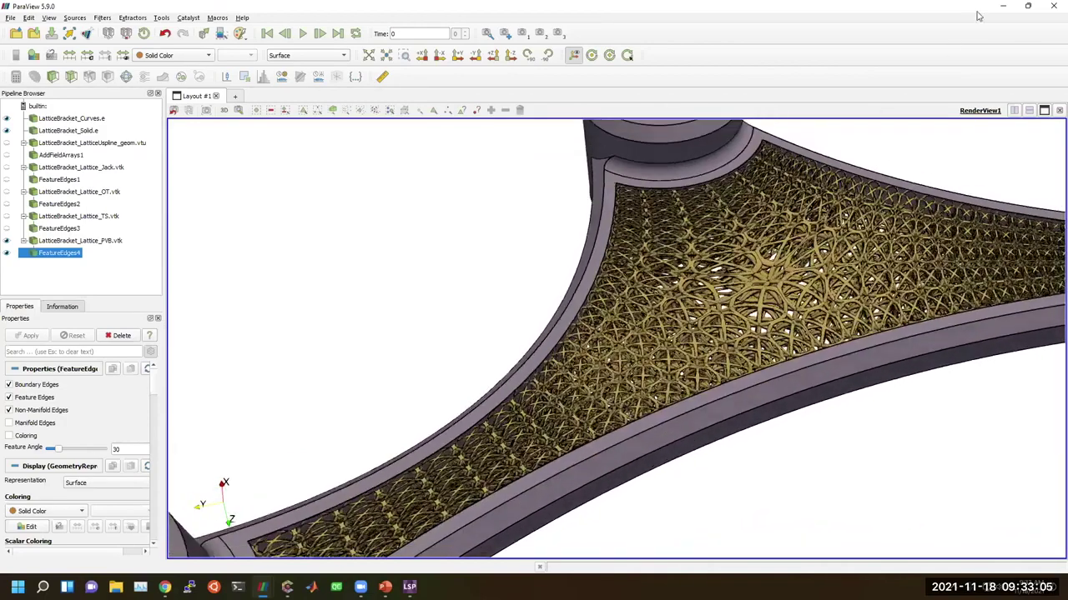
Switch to the PowerPoint slide show and review the Coreform Lattice GC slide and the Taper Surfaces slide
click(1001, 7)
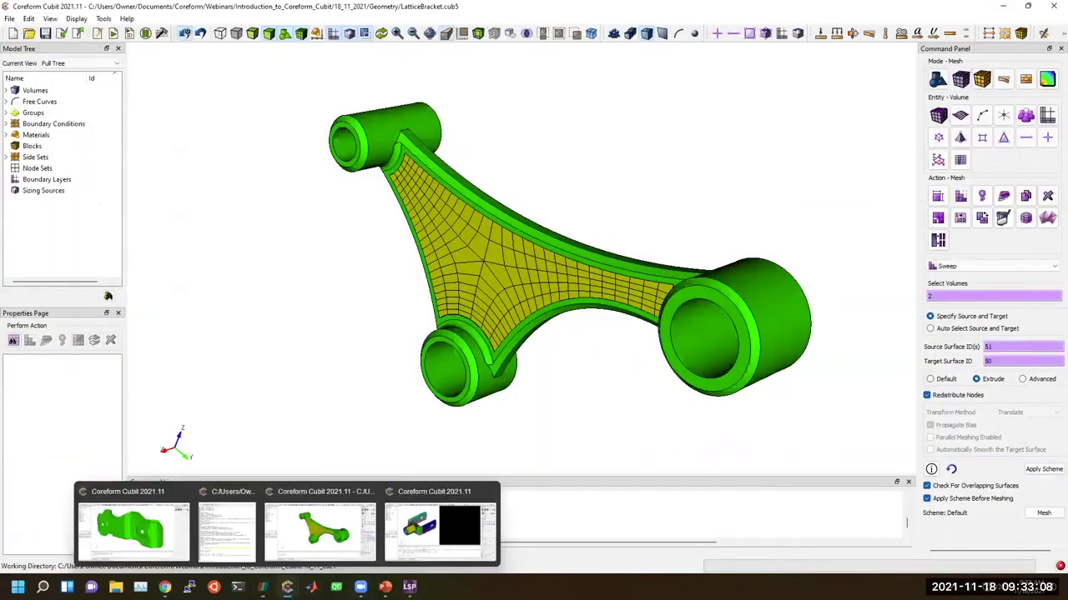
mouse_move(287, 586)
mouse_move(384, 587)
click(388, 526)
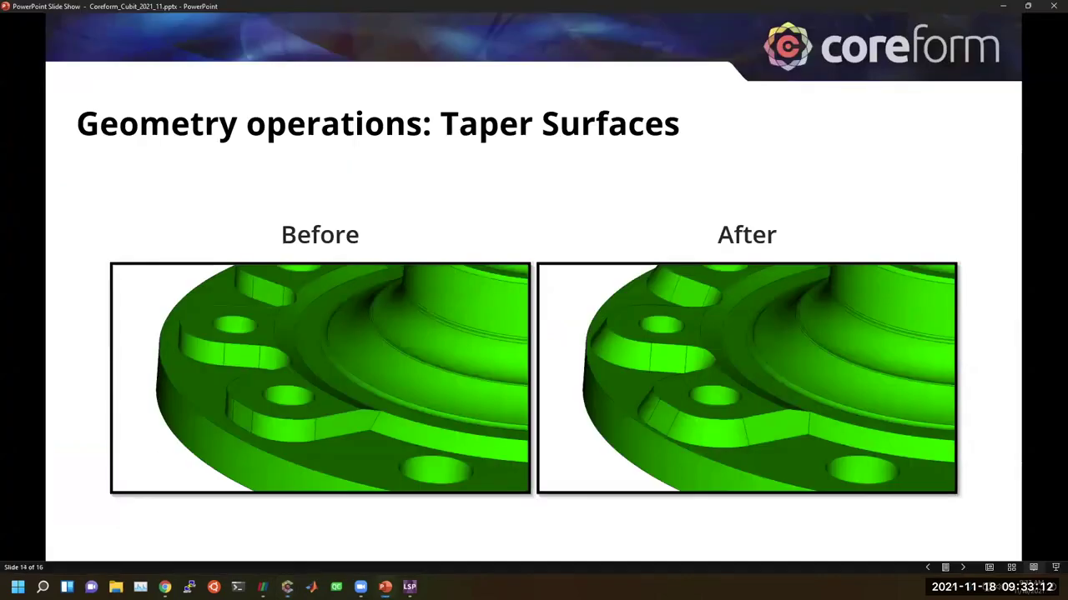
key(Left)
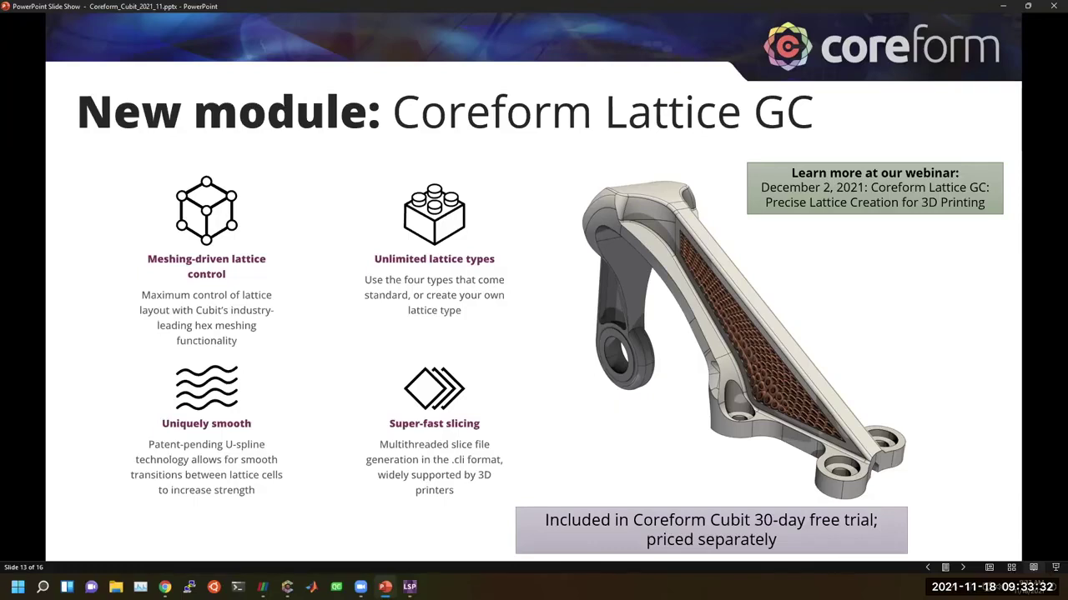
key(Right)
key(Left)
key(Right)
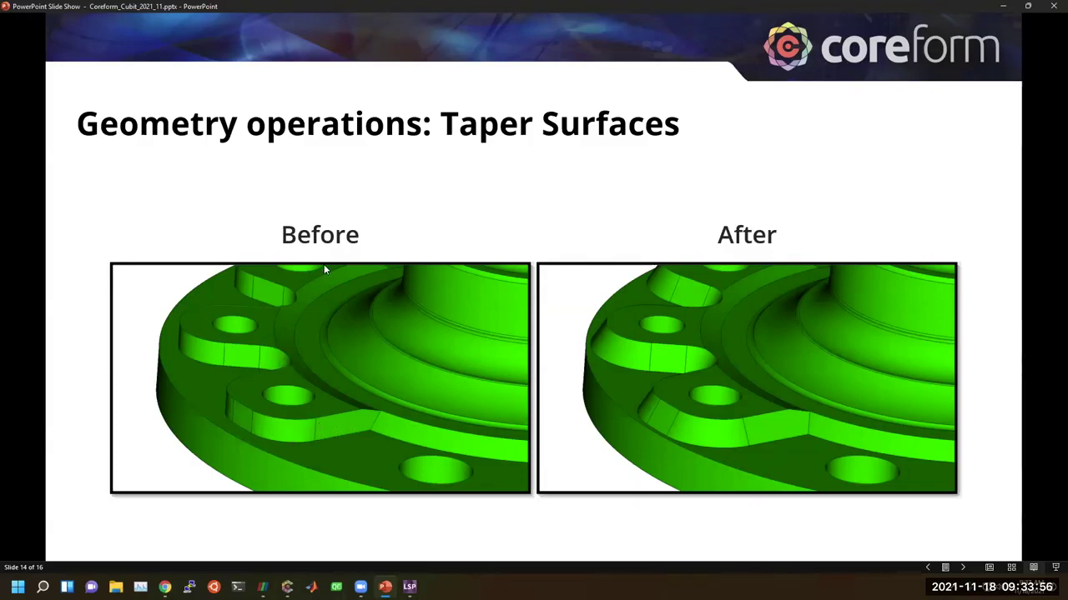
Start a new Coreform Cubit session and import the STEP file Simplified_Hub.stp from the Geometry folder
mouse_move(287, 586)
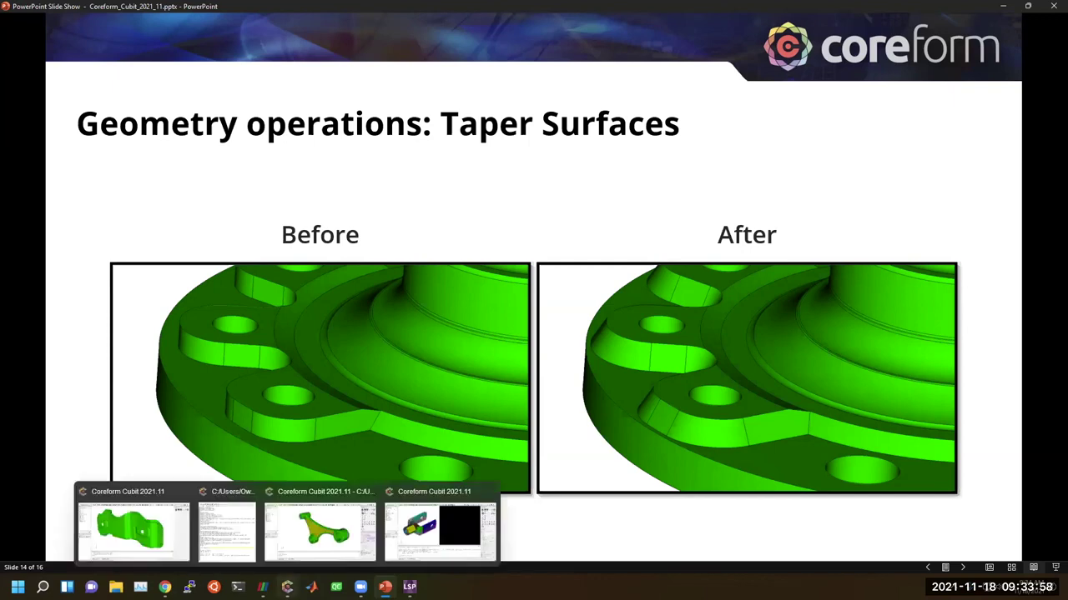
middle_click(286, 588)
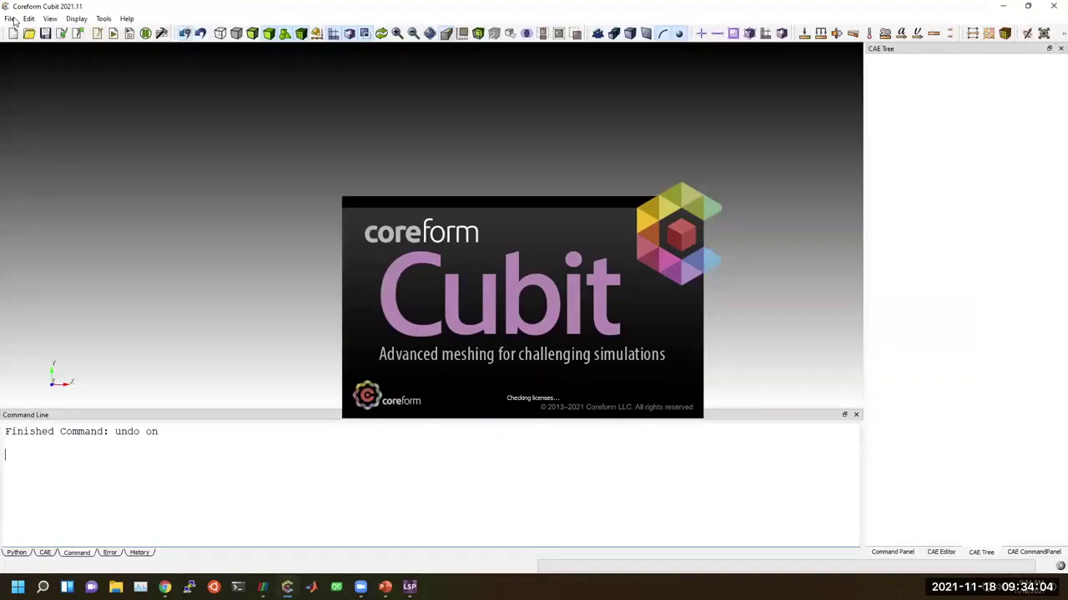
click(11, 19)
click(32, 97)
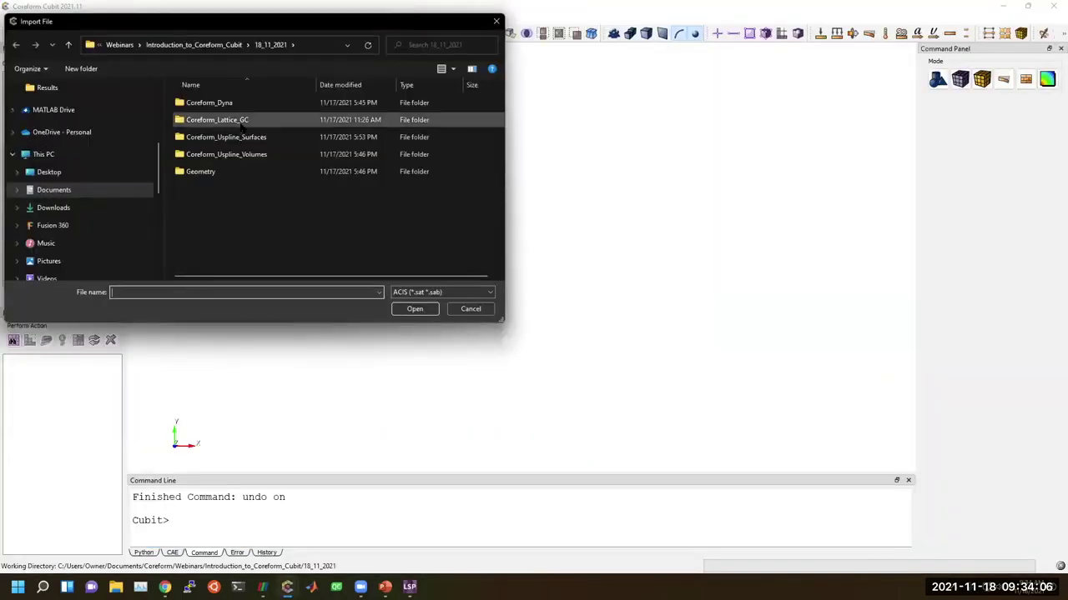
double_click(205, 171)
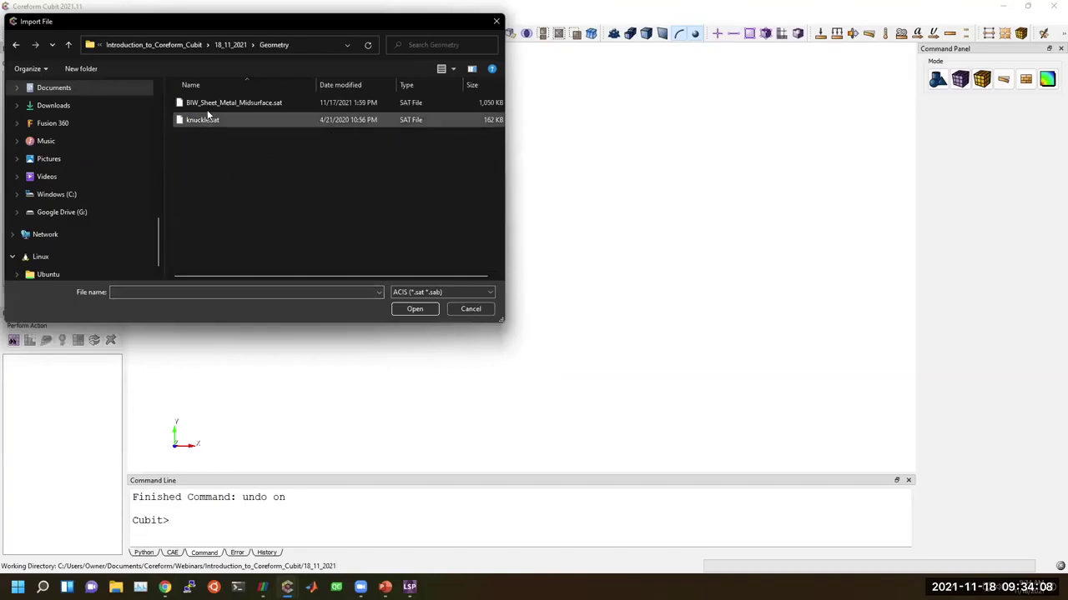
click(426, 291)
click(417, 301)
click(231, 119)
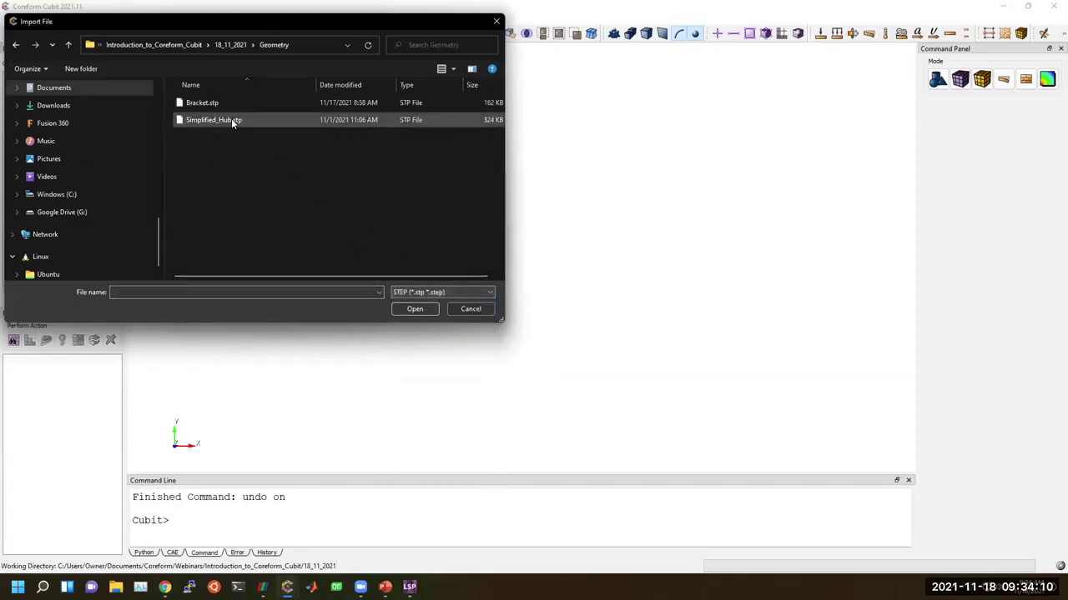
double_click(213, 120)
click(593, 331)
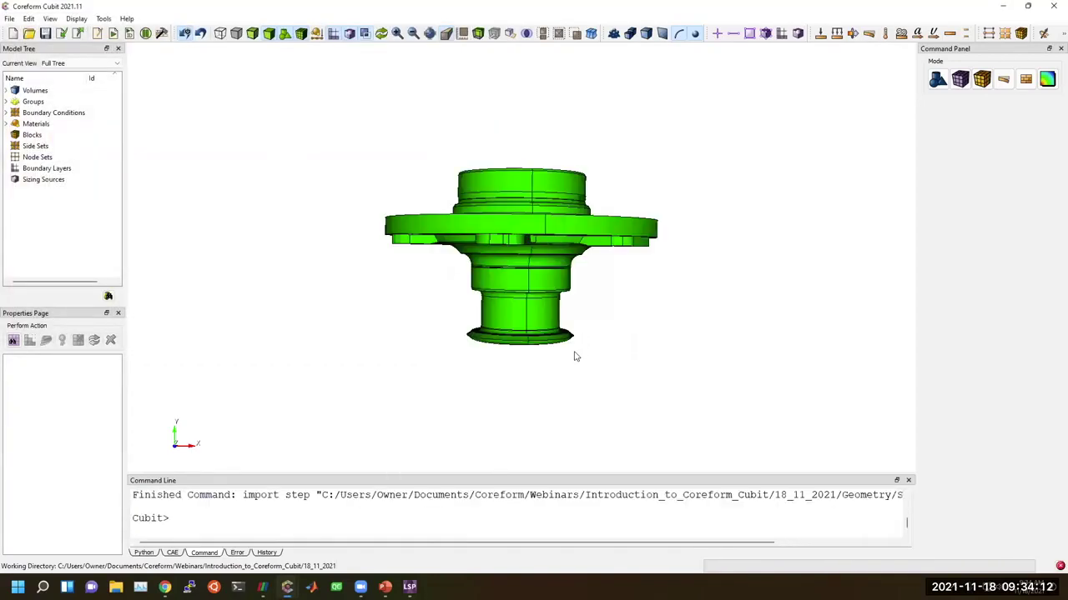
Try to run the command set geometry tolerance angle 1 for the imported hub
drag(528, 350, 538, 250)
scroll(534, 343, up, 5)
drag(465, 331, 458, 387)
drag(452, 344, 456, 349)
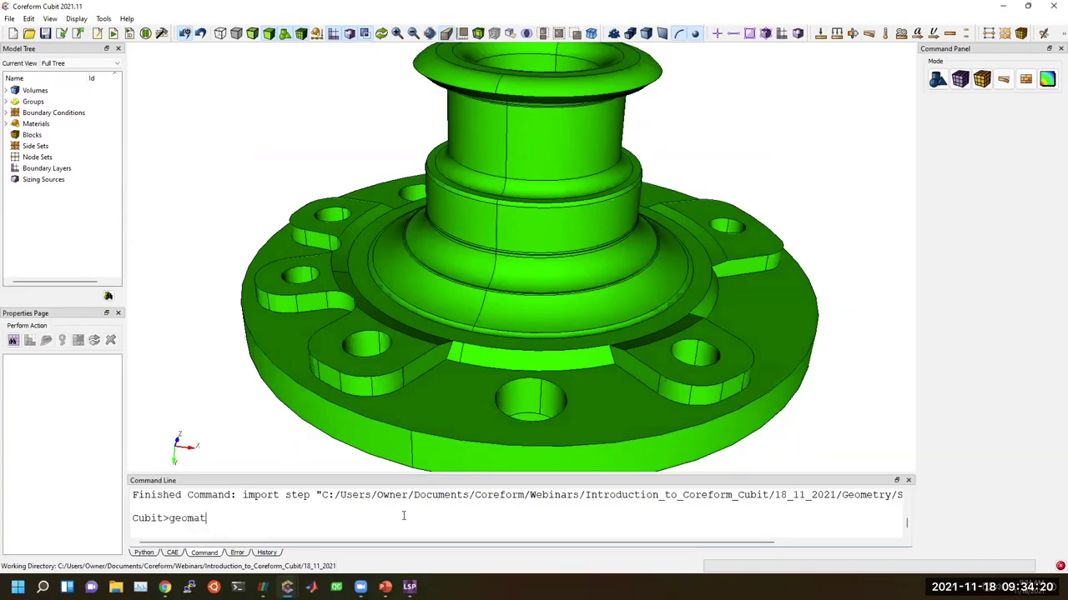
key(shift+Home)
text(set)
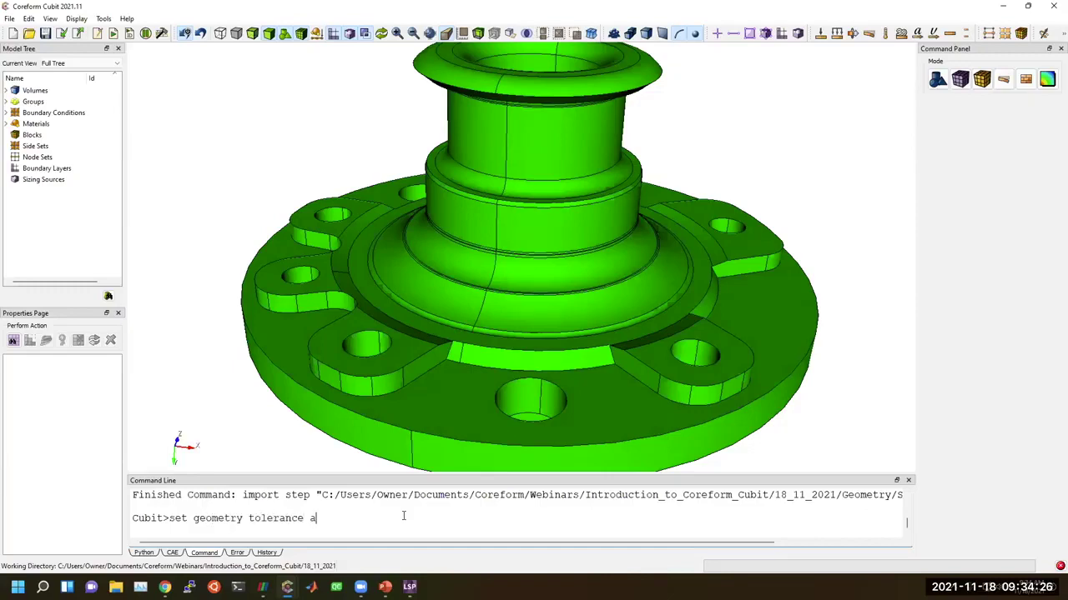
text(1)
key(Return)
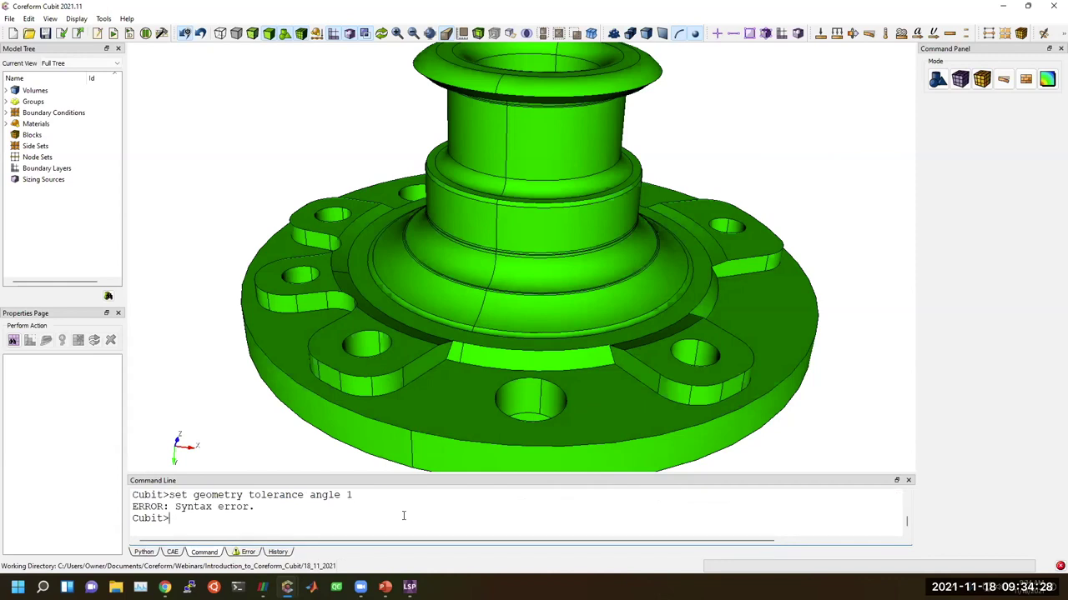
Set up a Taper modification for geometry surfaces
click(938, 79)
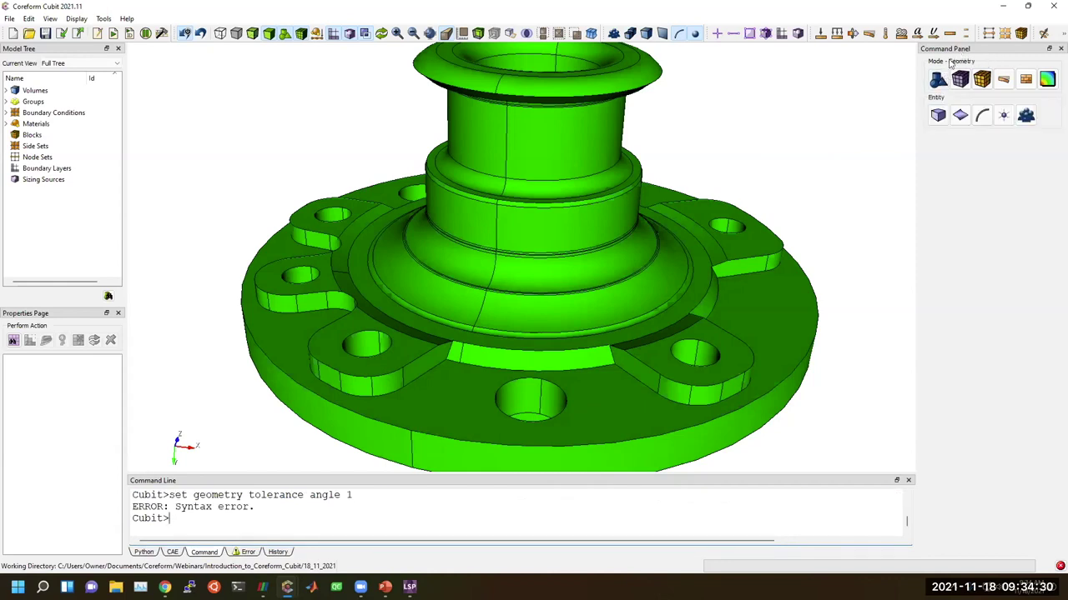
click(960, 116)
click(961, 152)
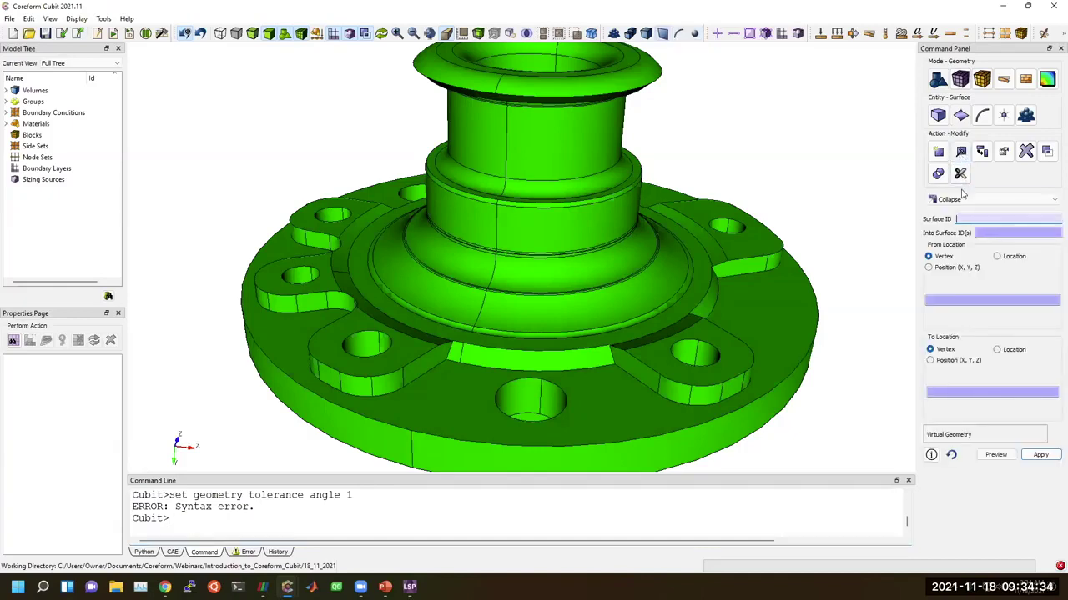
click(963, 199)
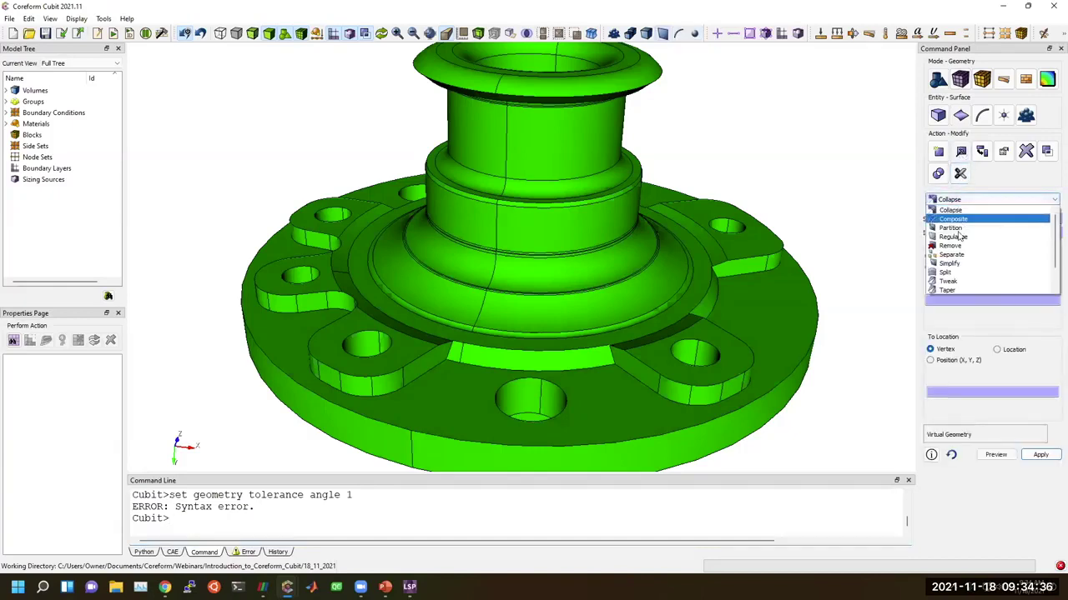
click(968, 290)
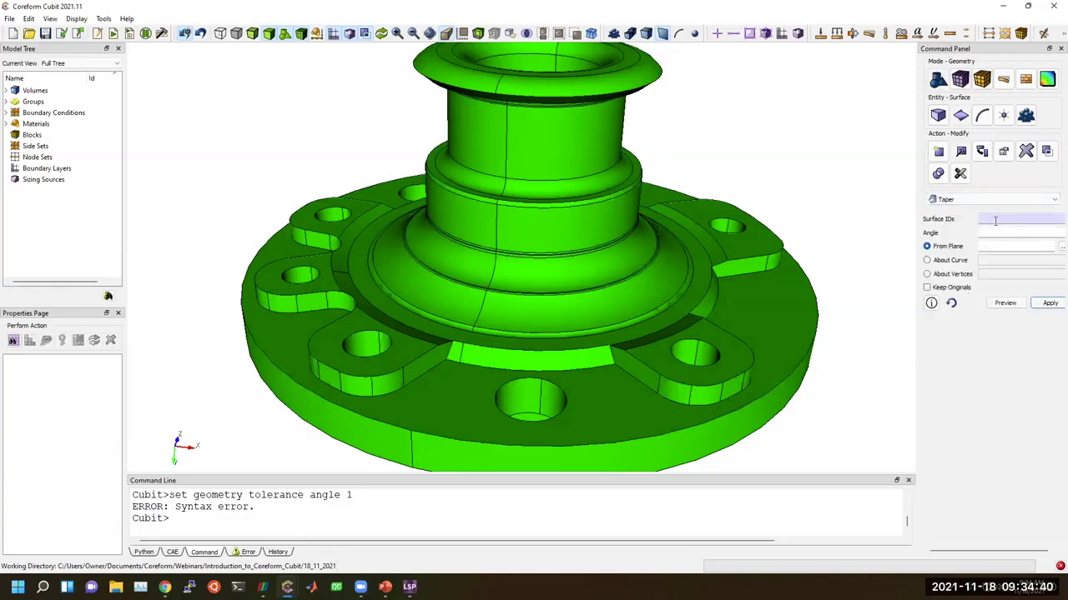
Try selecting all surfaces similar to surface 119, the flat side wall of a bolt-hole lug on the flange
middle_drag(602, 330, 396, 357)
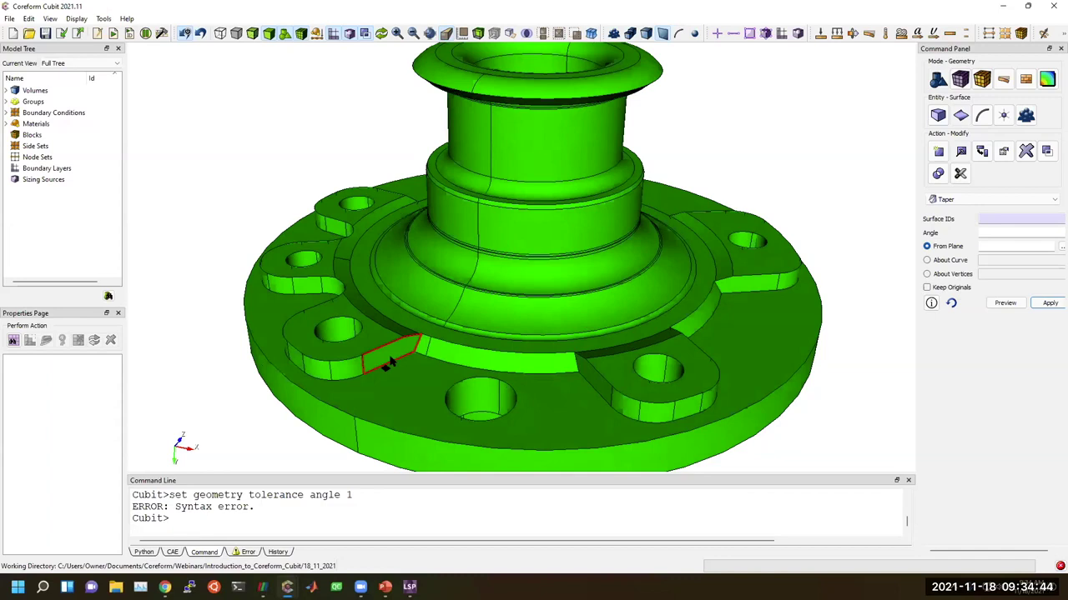
click(388, 360)
right_click(387, 359)
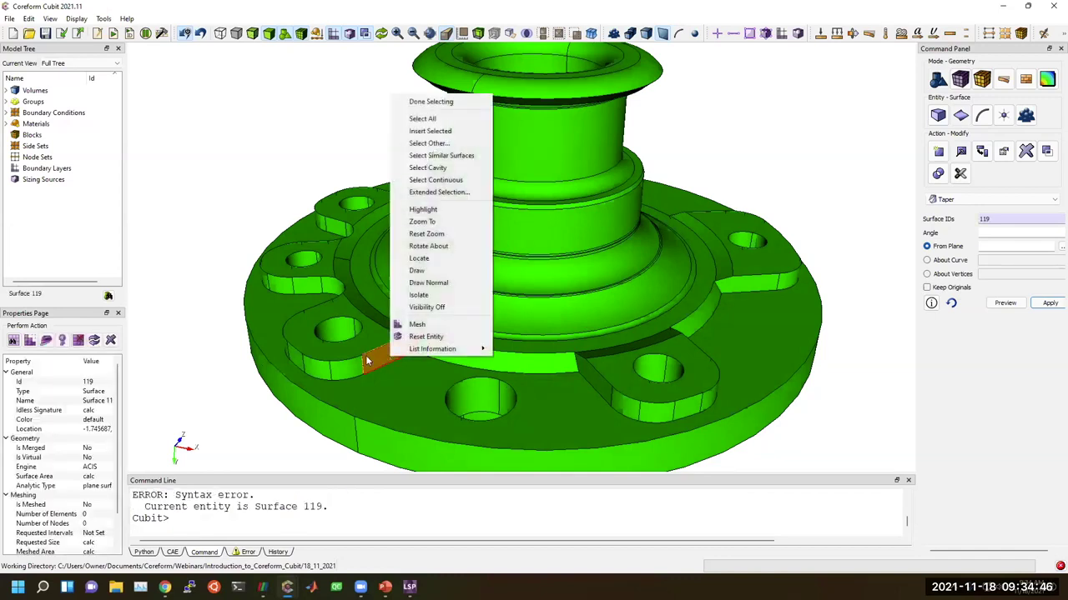
click(372, 364)
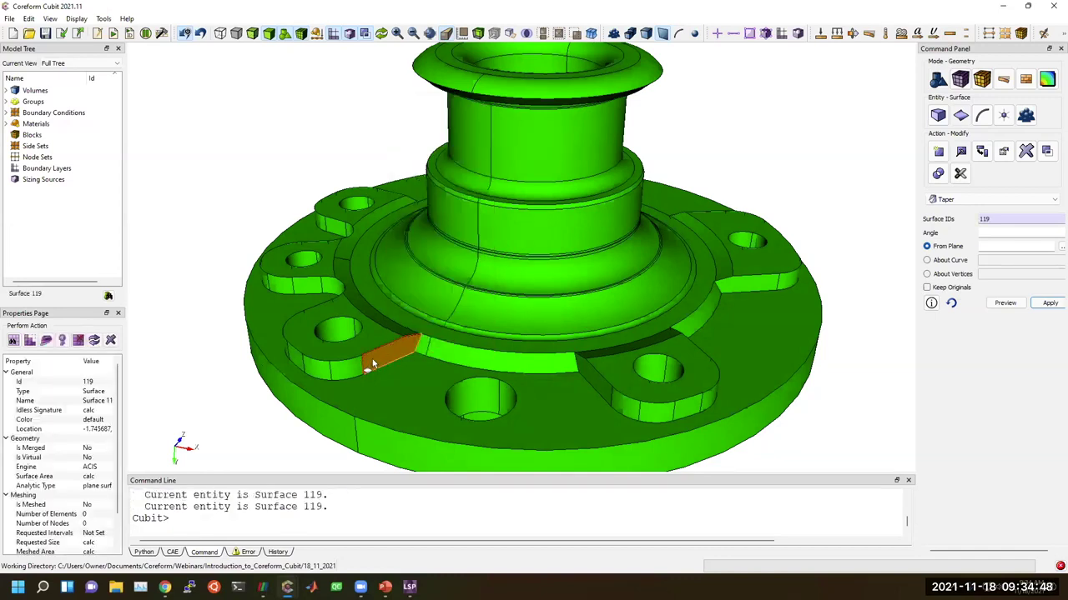
right_click(373, 365)
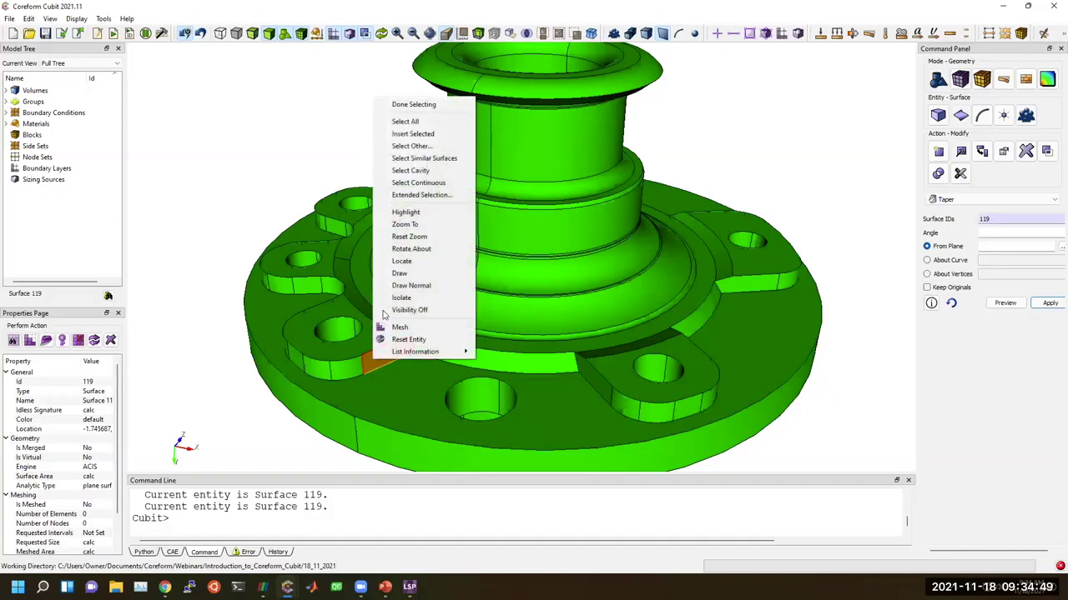
click(413, 158)
Try selecting the cavity that surface 119 on the lug's side belongs to
drag(692, 346, 309, 294)
click(310, 293)
right_click(314, 298)
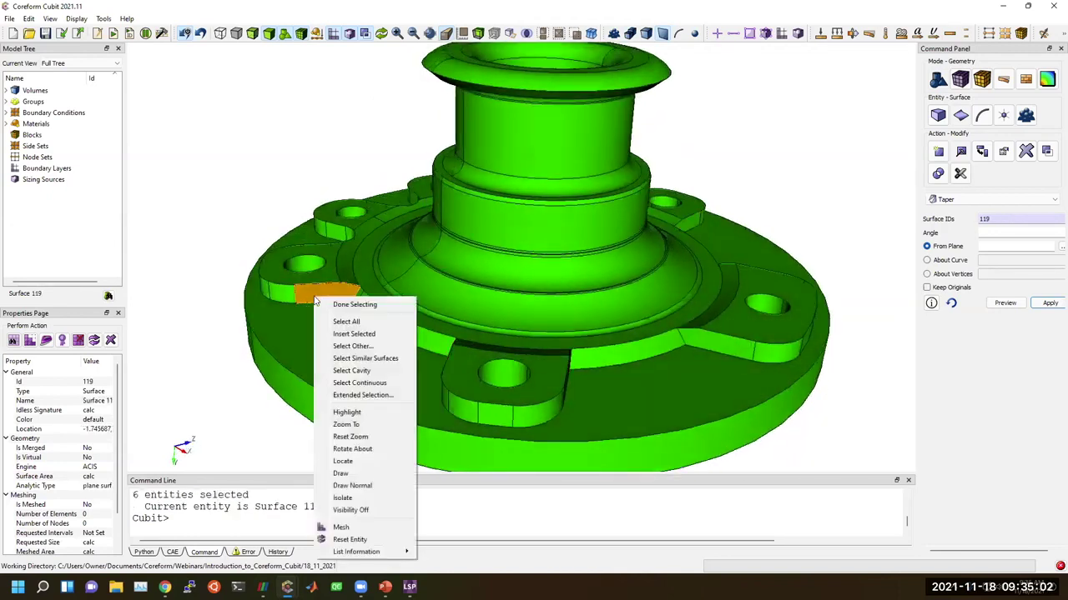
click(351, 371)
Select the continuous chain of lug side walls starting from surface 119 as the surfaces for tapering
drag(503, 369, 369, 334)
click(368, 334)
right_click(367, 334)
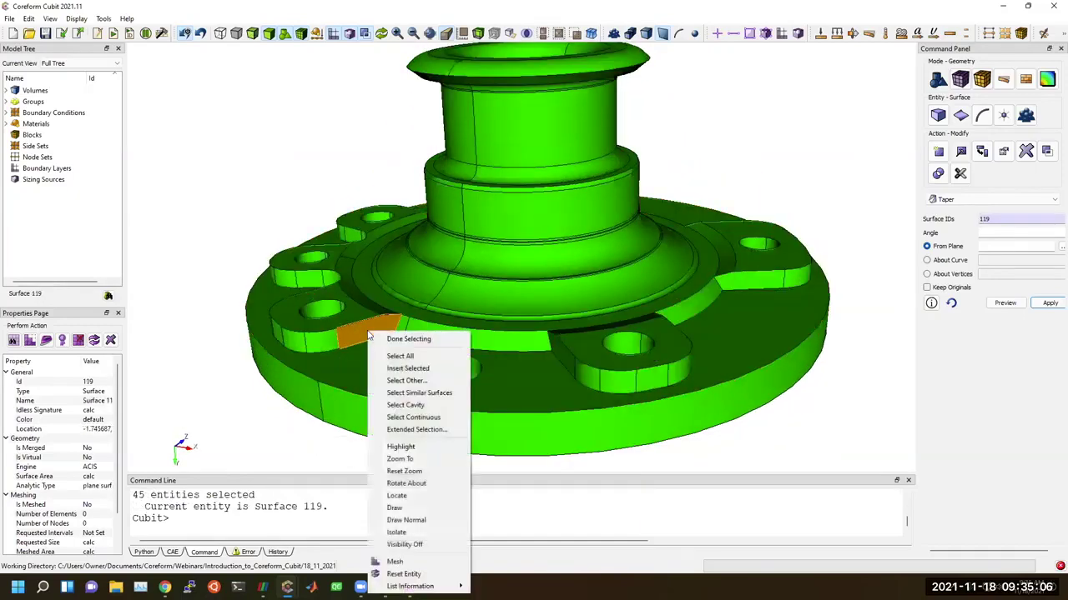
click(428, 422)
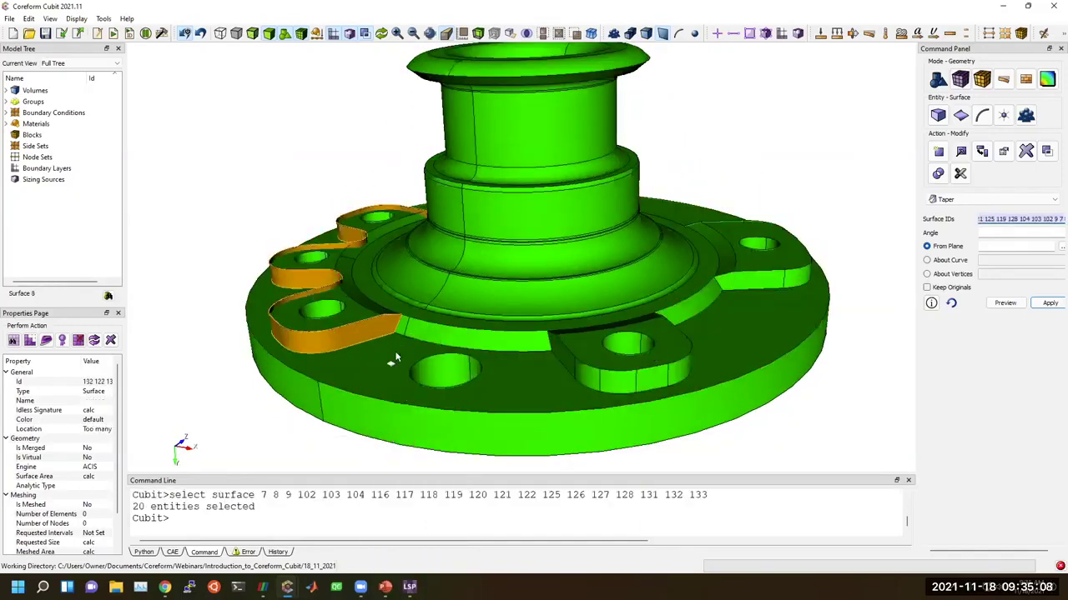
Set the taper angle for the selected lug side walls to 30
drag(393, 362, 463, 262)
scroll(525, 333, down, 3)
scroll(587, 337, up, 2)
scroll(463, 261, up, 5)
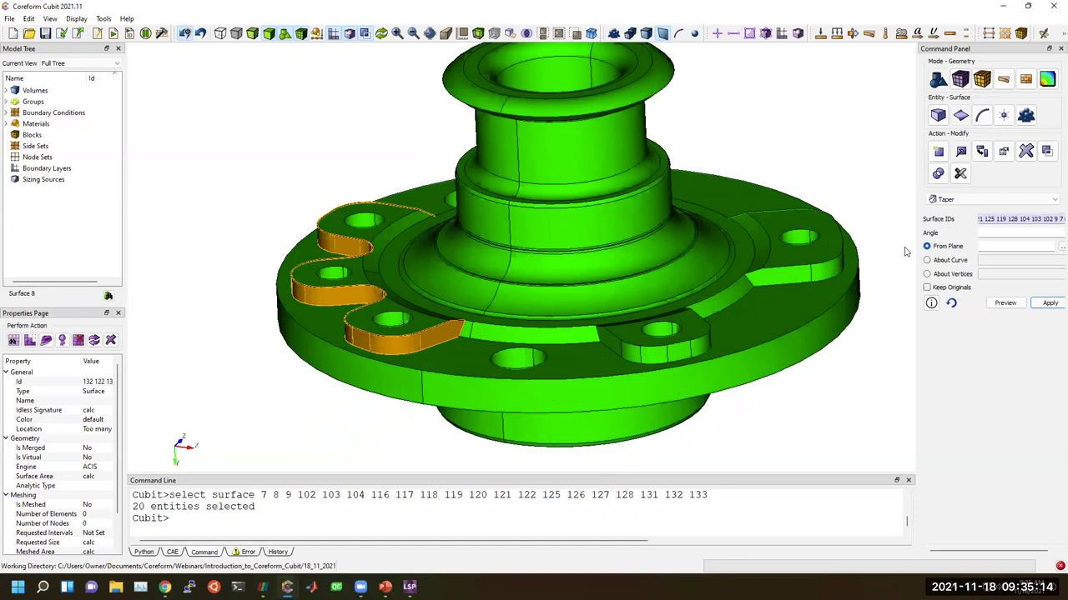
click(994, 233)
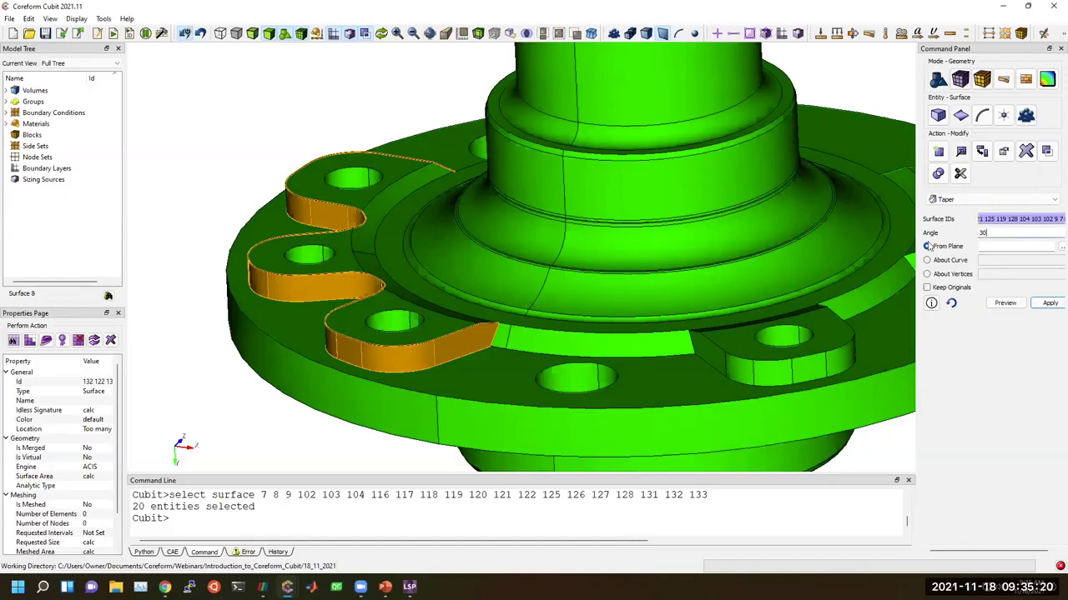
drag(895, 246, 861, 246)
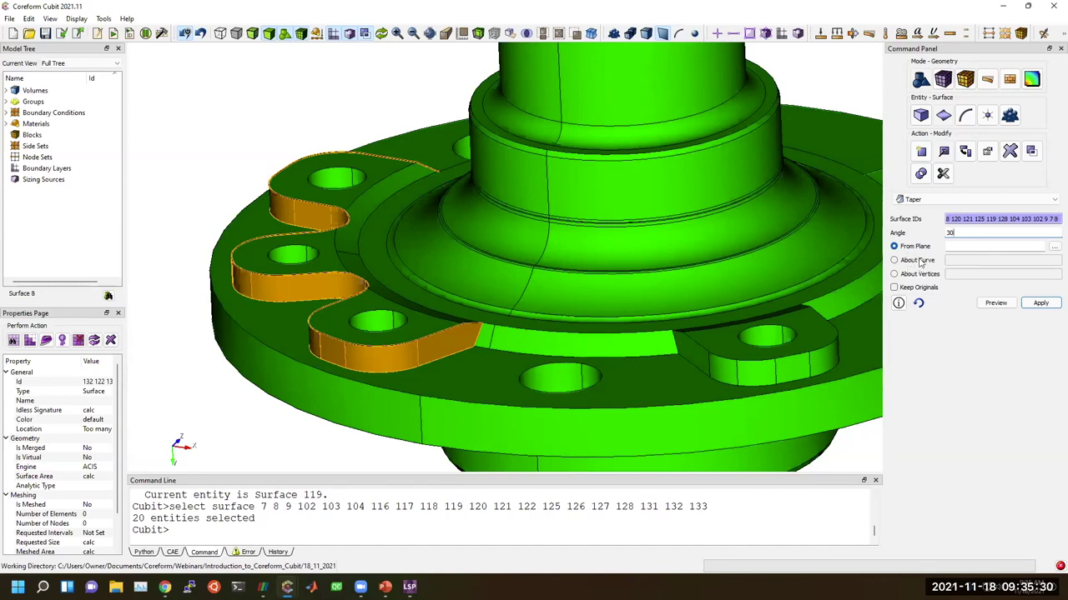
Define the taper's reference plane as Normal to Surface, using surface 153, the flange face around the lugs
click(1049, 250)
click(592, 292)
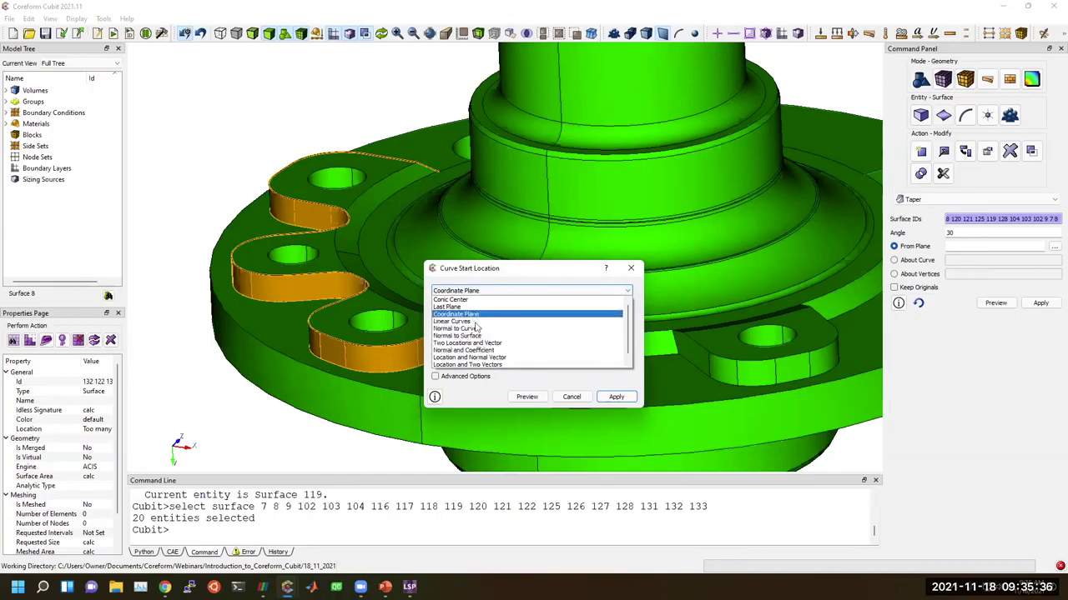
scroll(484, 353, down, 1)
scroll(483, 351, up, 1)
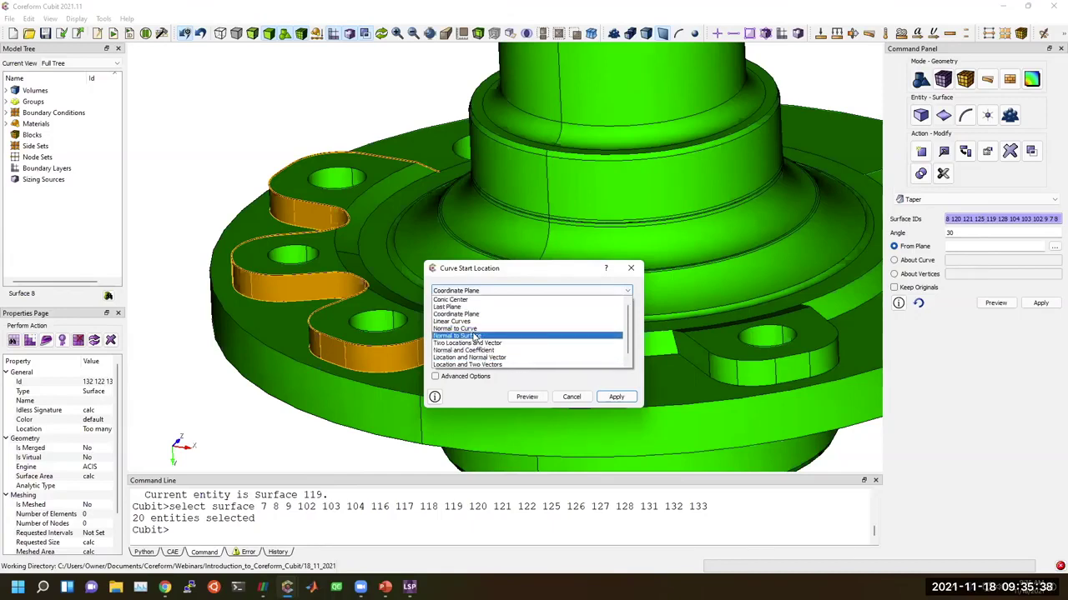
click(482, 336)
drag(495, 269, 224, 300)
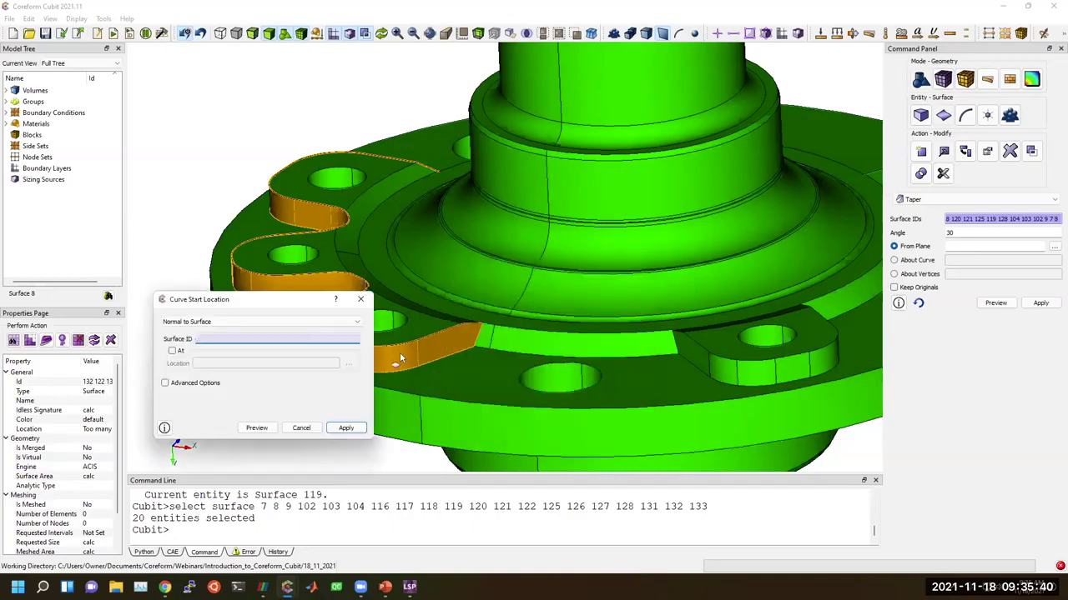
click(446, 369)
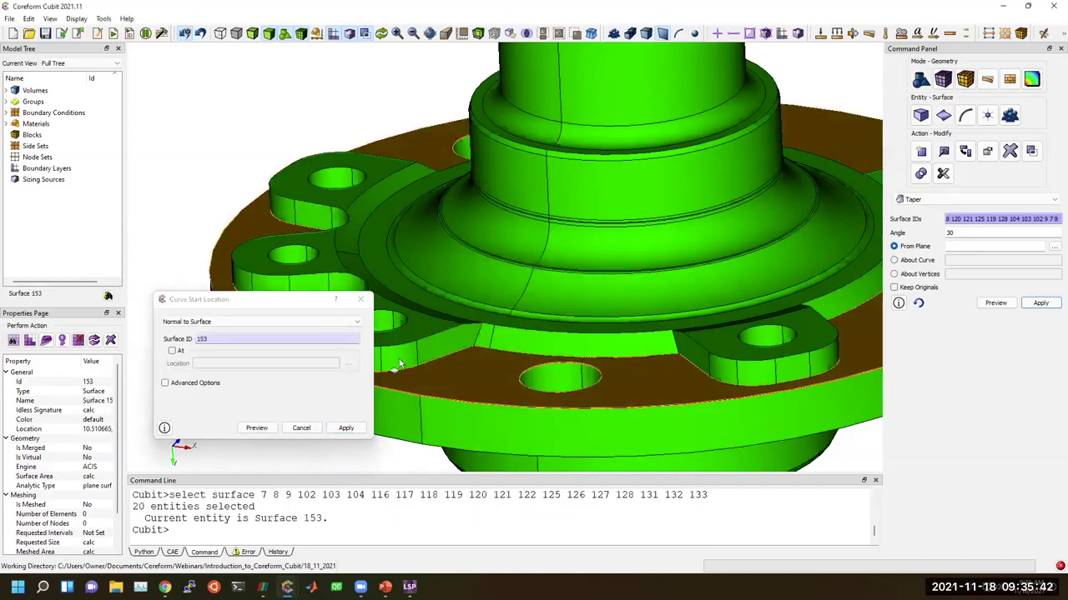
click(345, 428)
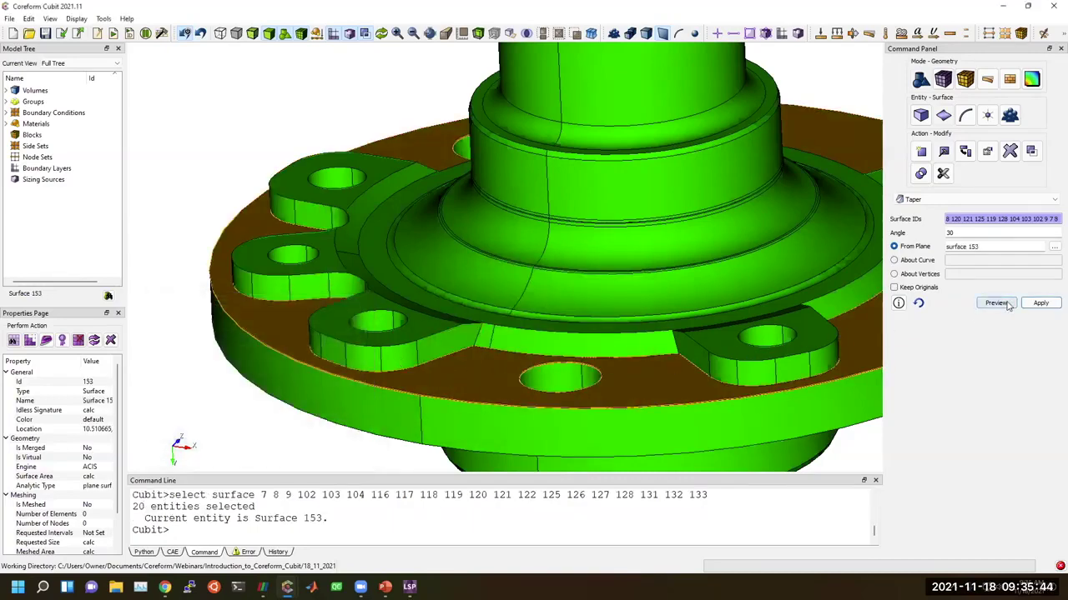
Preview the lug side-wall taper from surface 153 and examine its outline with the hub in transparent display
click(995, 302)
drag(553, 317, 519, 345)
scroll(260, 358, up, 4)
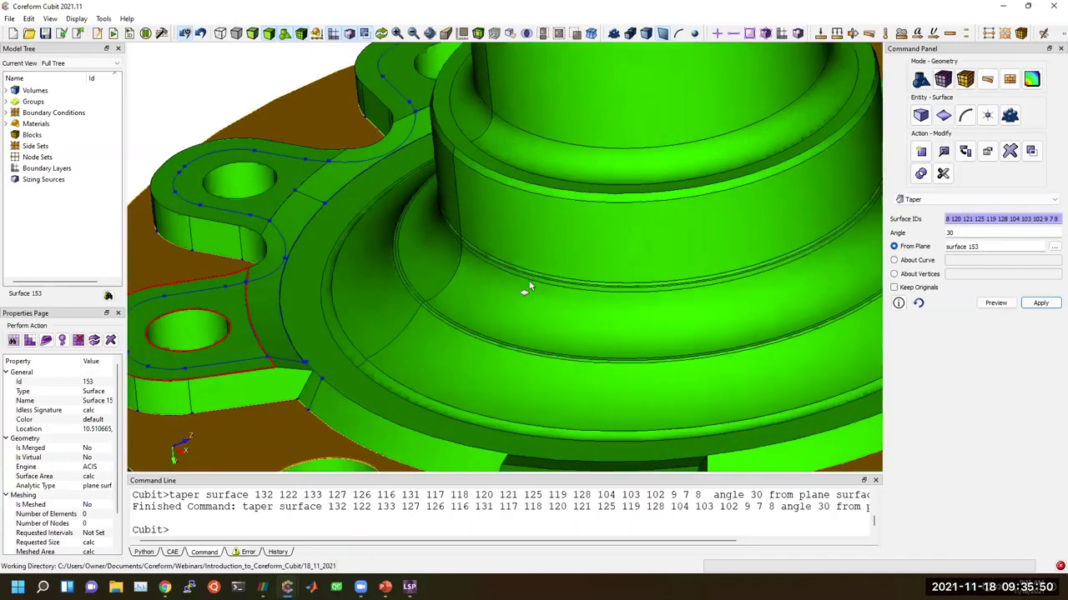
middle_drag(527, 288, 703, 234)
scroll(339, 106, up, 3)
click(253, 33)
mouse_move(472, 271)
mouse_down()
mouse_move(493, 231)
mouse_move(483, 271)
mouse_up()
Apply the 30-degree taper from surface 153 to the lug side walls, inspect it in opaque shaded display, and undo it
click(1040, 303)
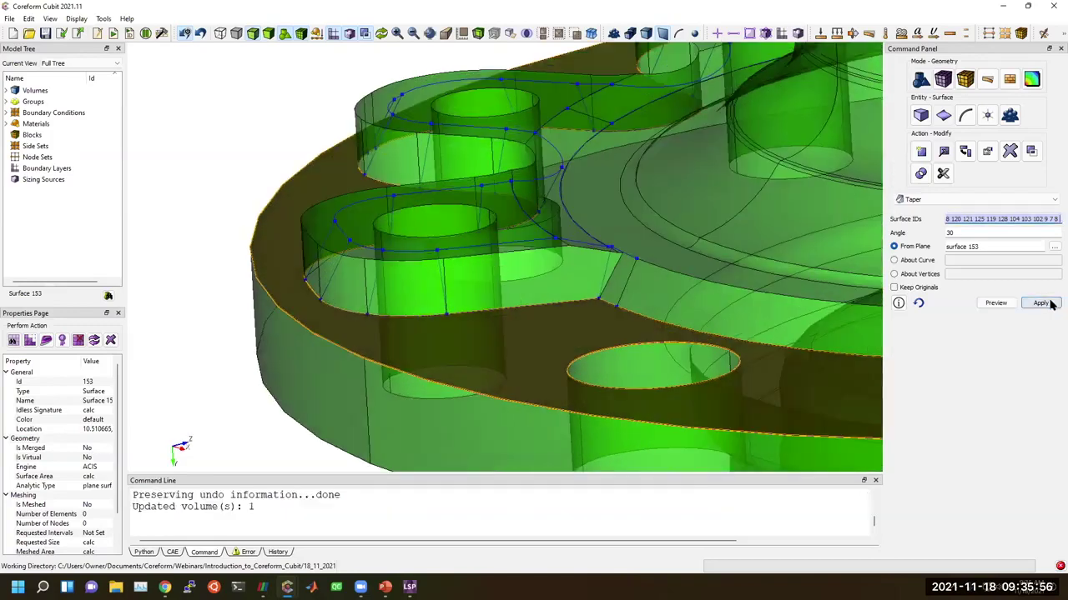
click(269, 33)
drag(431, 222, 458, 259)
click(458, 259)
scroll(317, 306, down, 5)
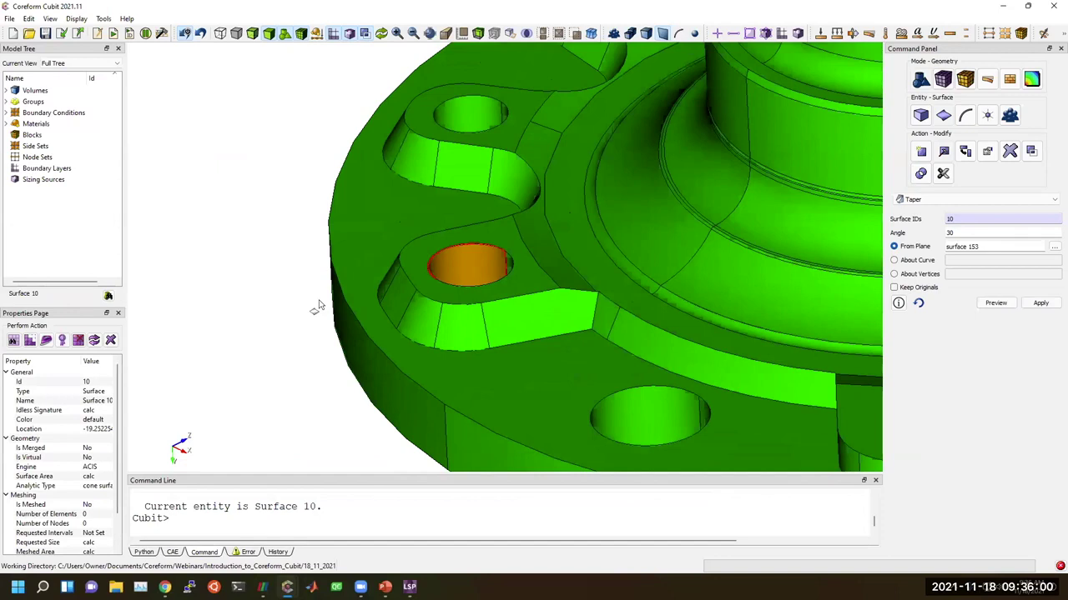
mouse_move(556, 276)
mouse_down()
mouse_move(567, 267)
mouse_move(542, 273)
mouse_up()
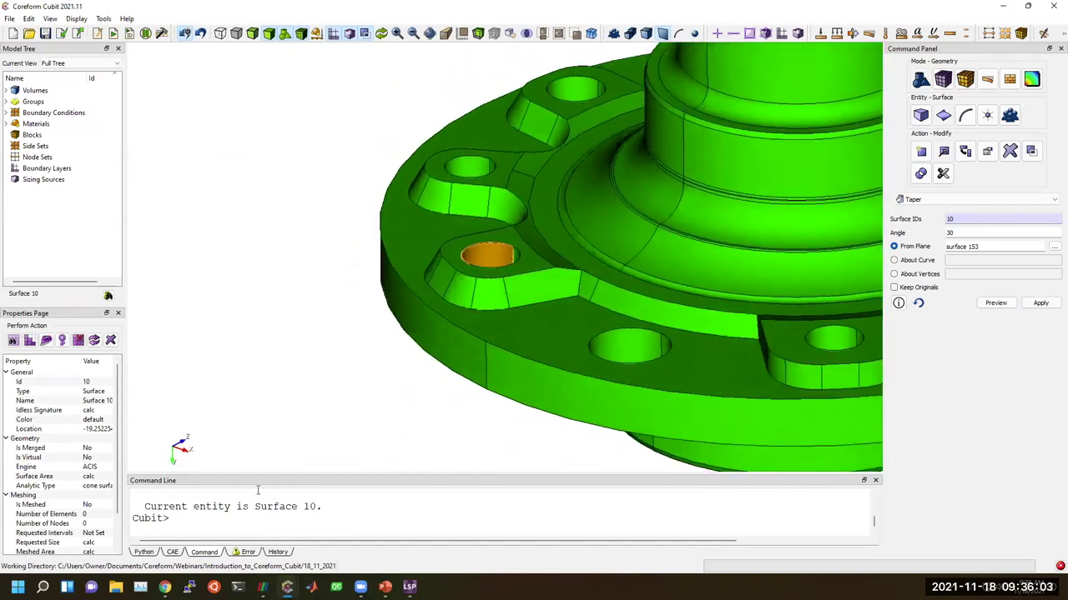
click(199, 35)
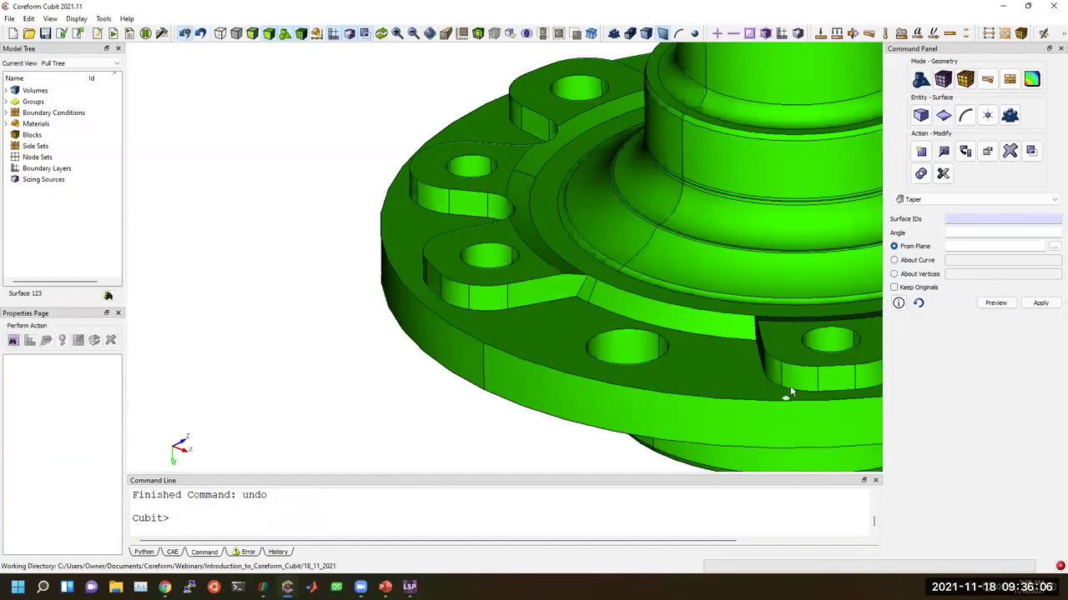
Rerun the previous 30-degree taper command with surface 123, the lug's top face, as its plane, and undo the result
key(ctrl+v)
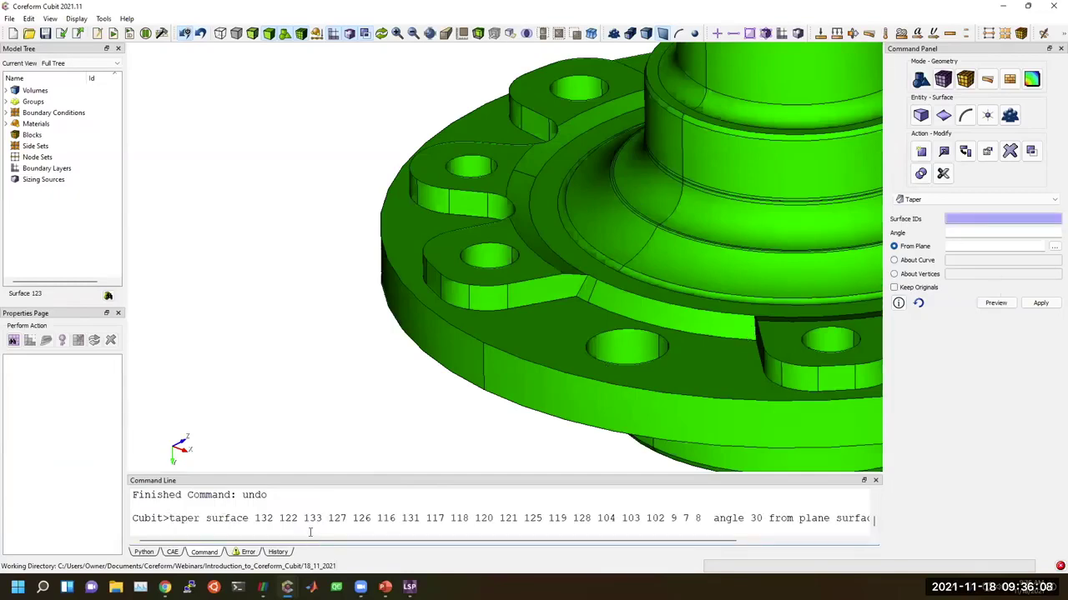
drag(338, 542, 461, 542)
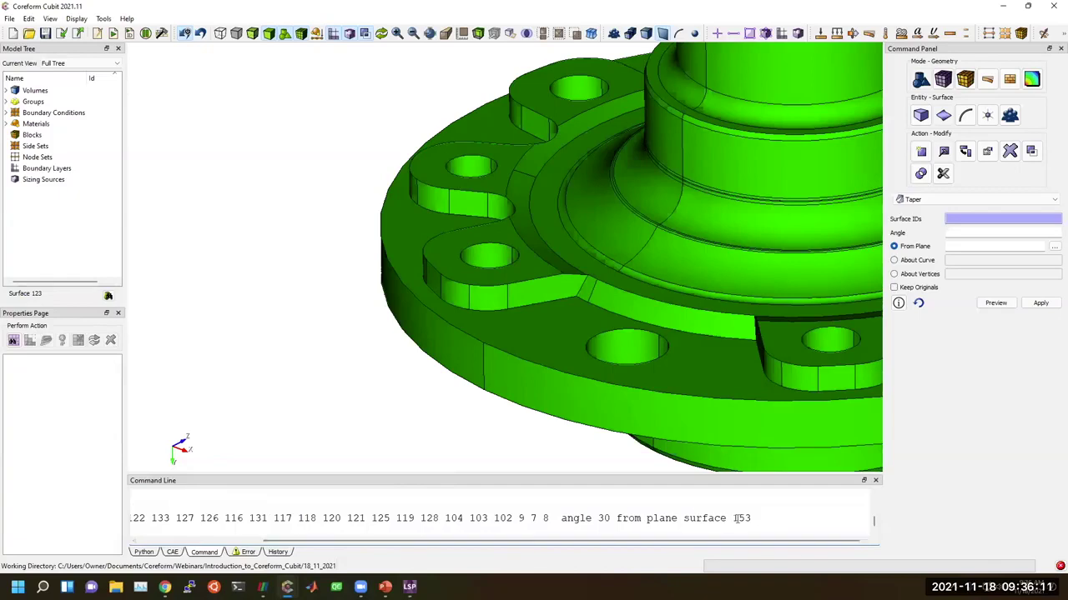
click(519, 284)
drag(738, 518, 743, 518)
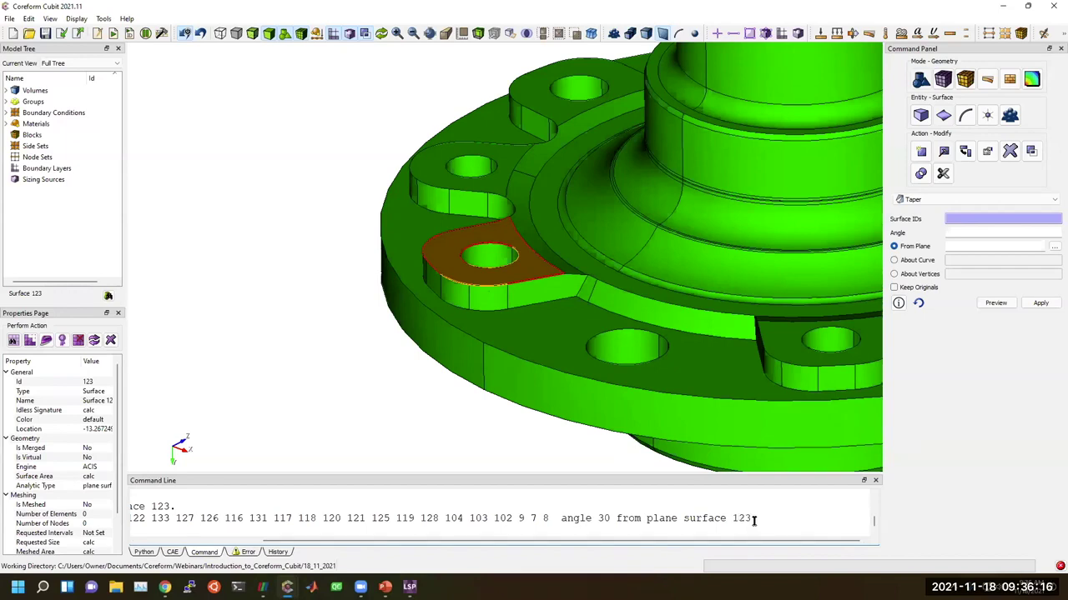
key(Return)
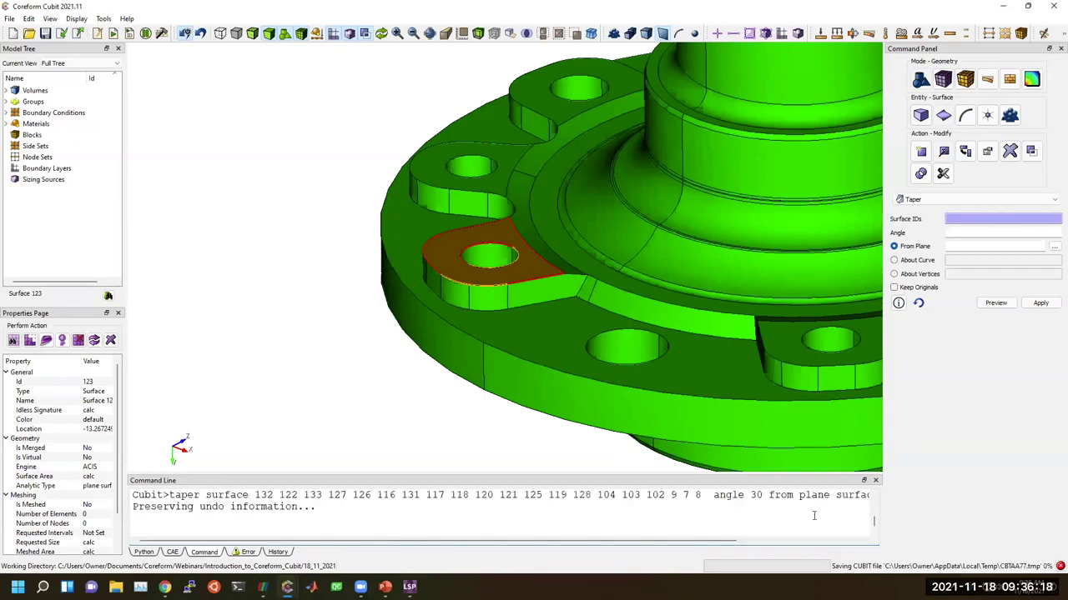
click(379, 381)
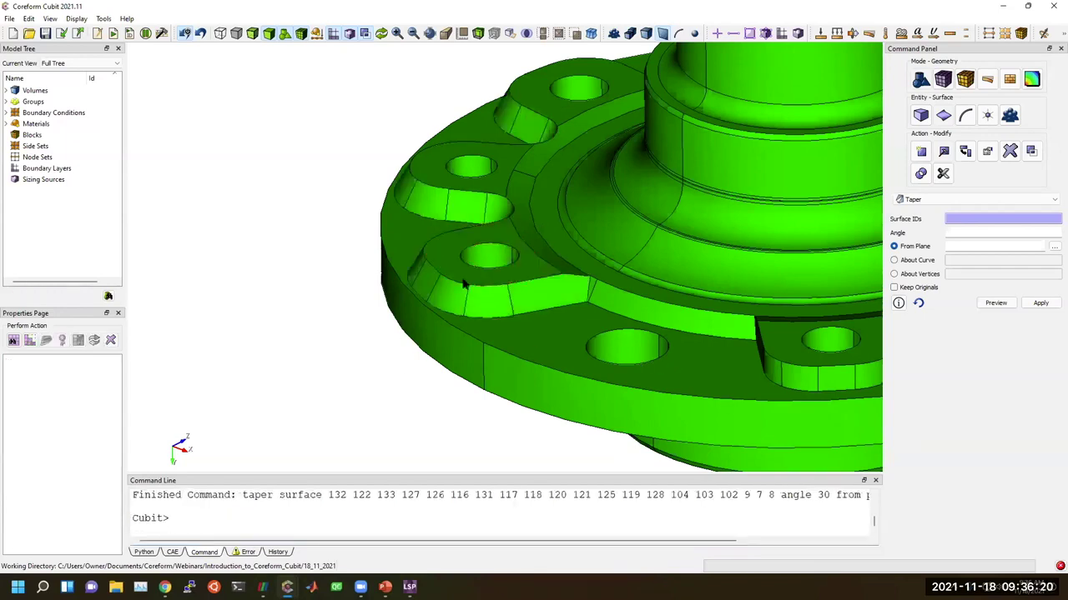
click(203, 33)
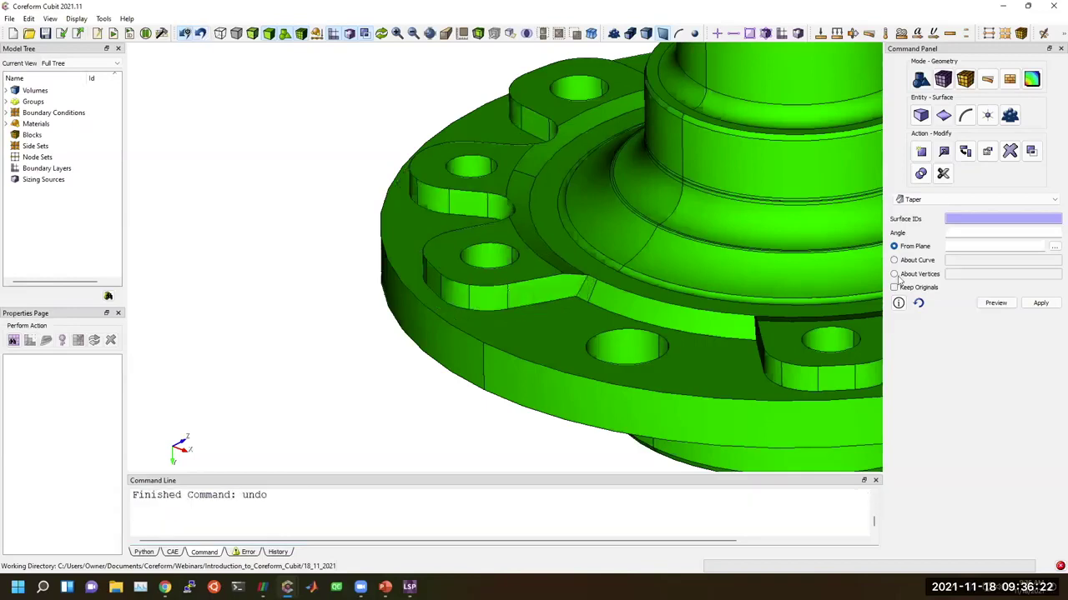
Select the continuous chain of lug side walls starting from surface 119 for tapering, and set the angle to 30
right_click(542, 290)
click(539, 292)
right_click(539, 292)
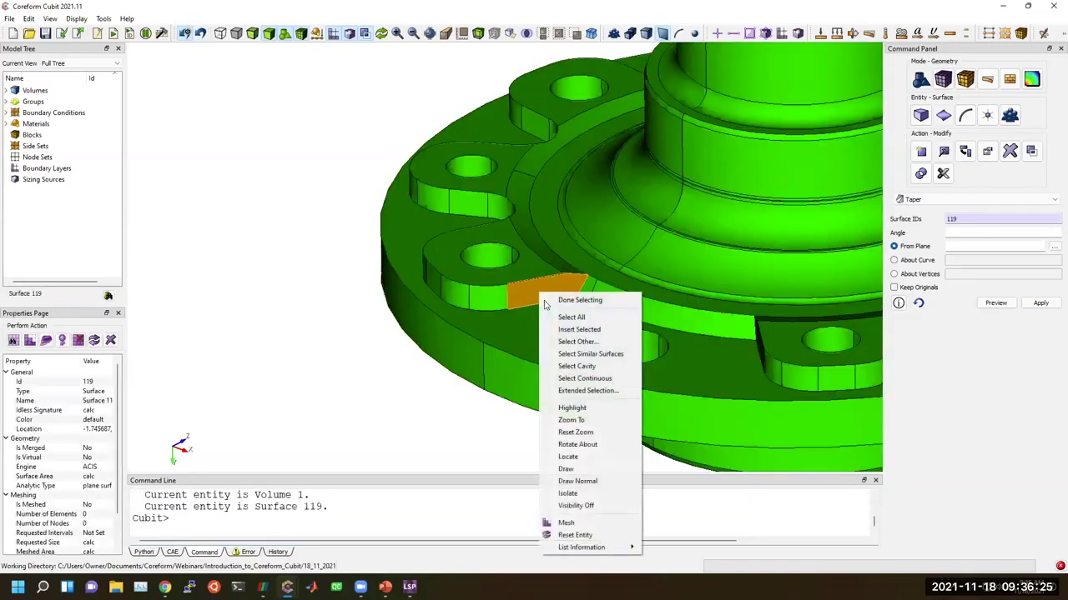
click(585, 378)
click(1035, 236)
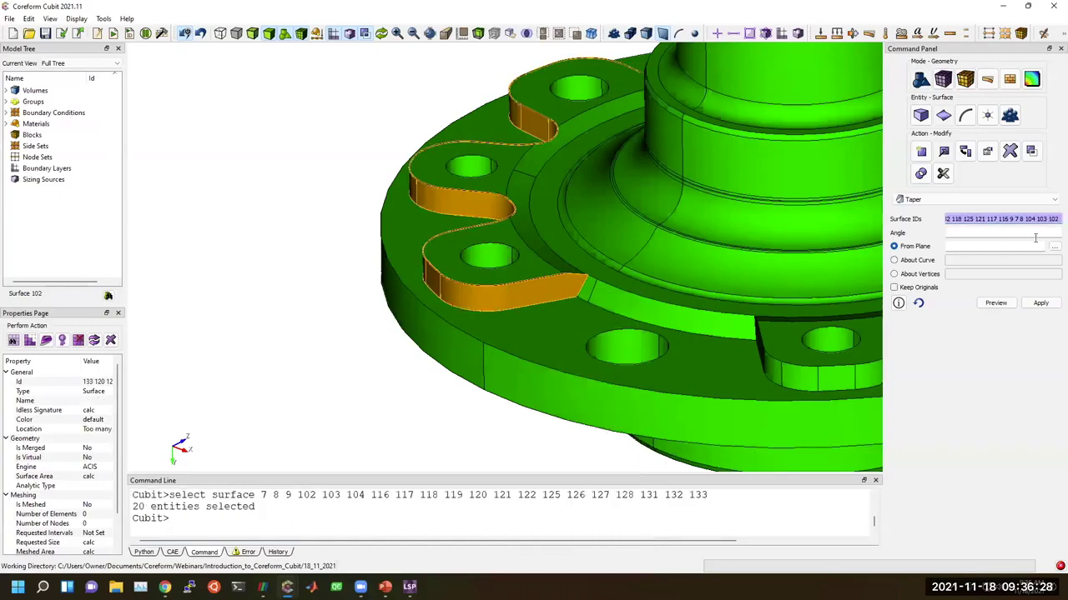
Define the taper's reference plane as Normal to Surface, using surface 123, the top face of the lug
click(1054, 247)
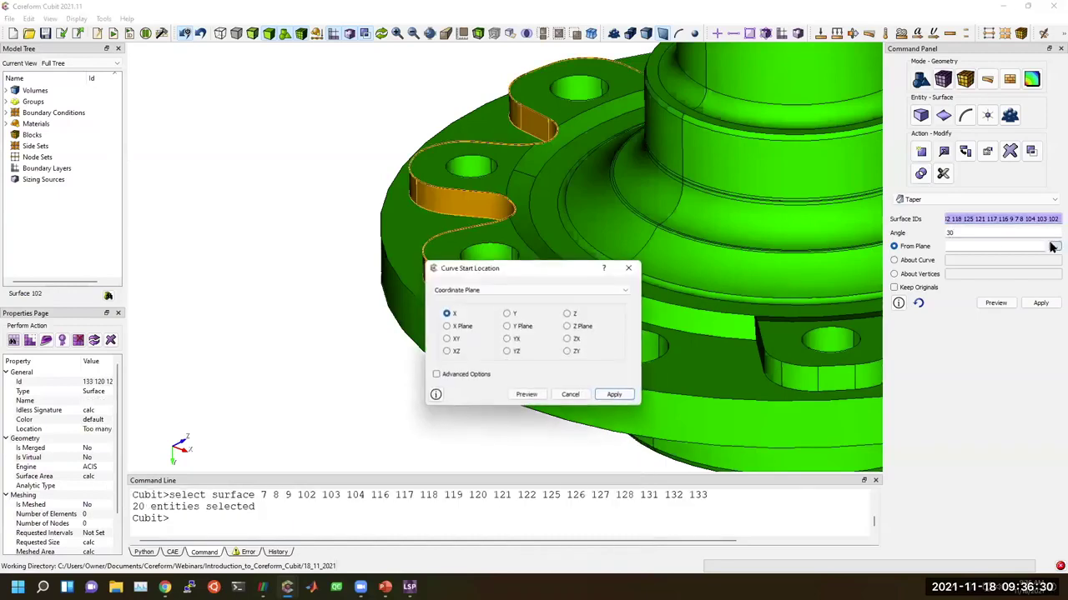
click(512, 291)
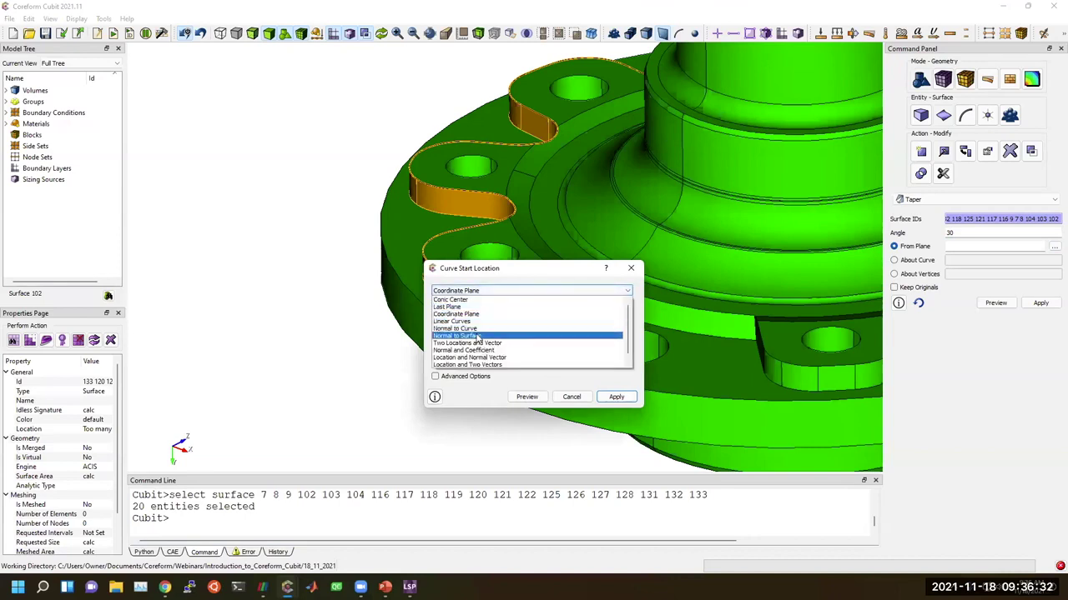
click(500, 331)
click(492, 238)
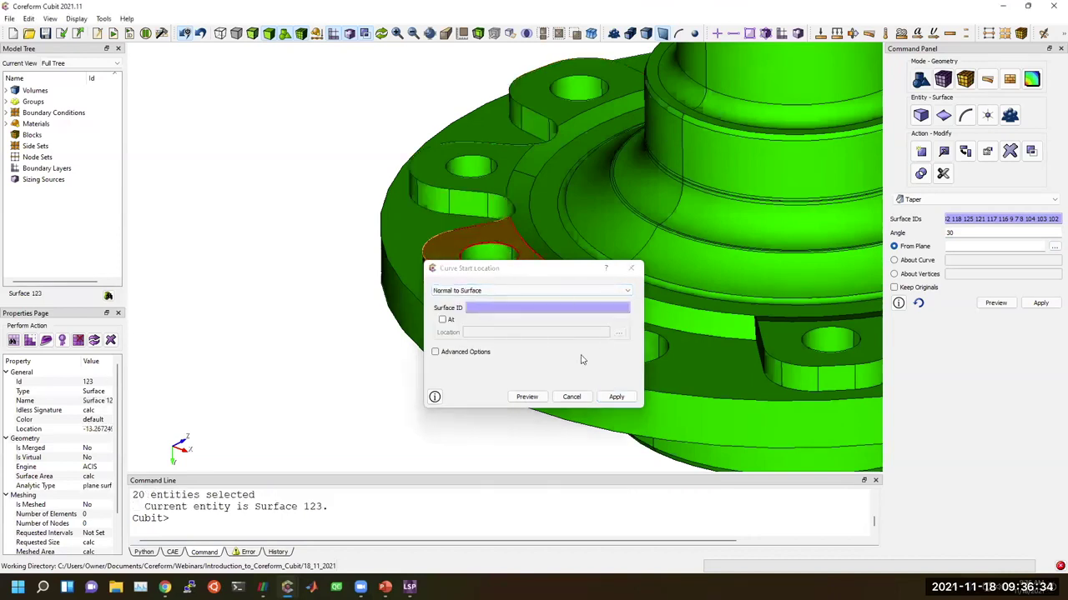
click(560, 309)
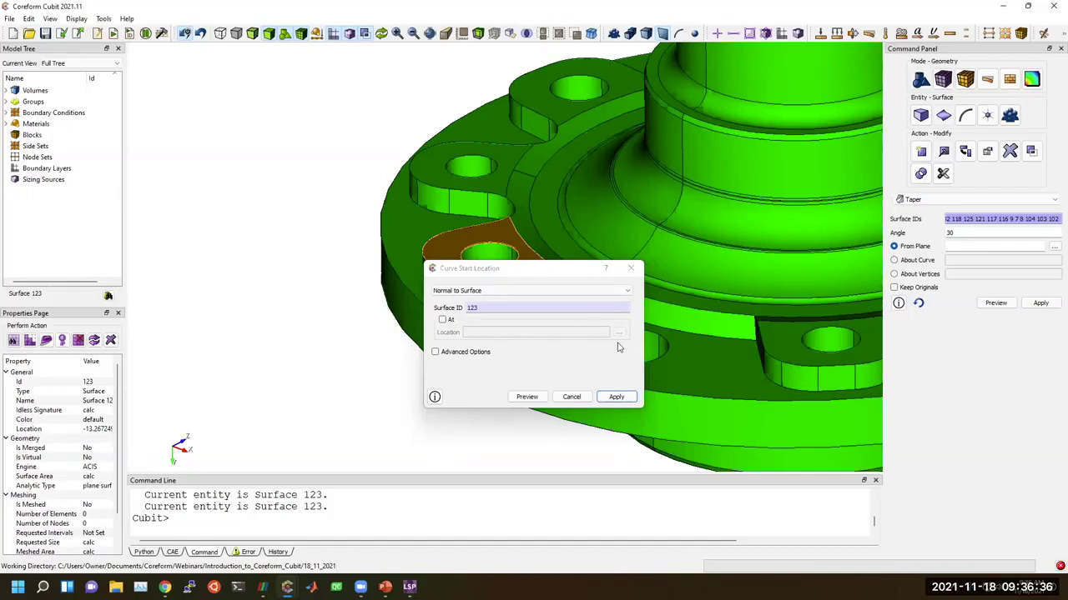
click(616, 396)
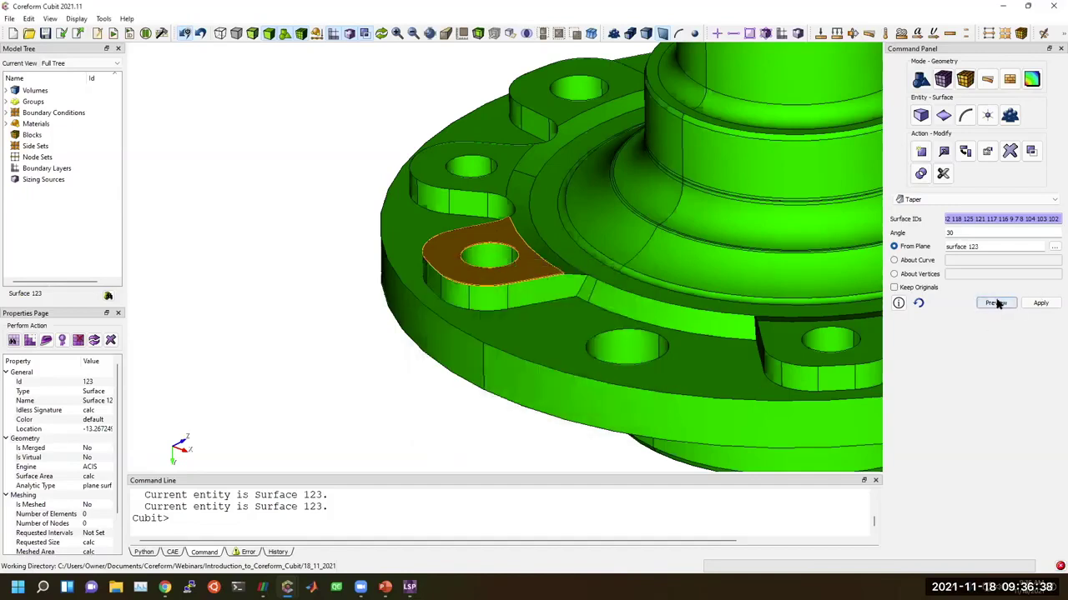
Preview and apply the 30-degree taper from surface 123 to the lug side walls, and clear the surface selection
click(995, 303)
middle_drag(540, 305, 565, 317)
click(562, 314)
scroll(557, 325, down, 3)
click(1039, 304)
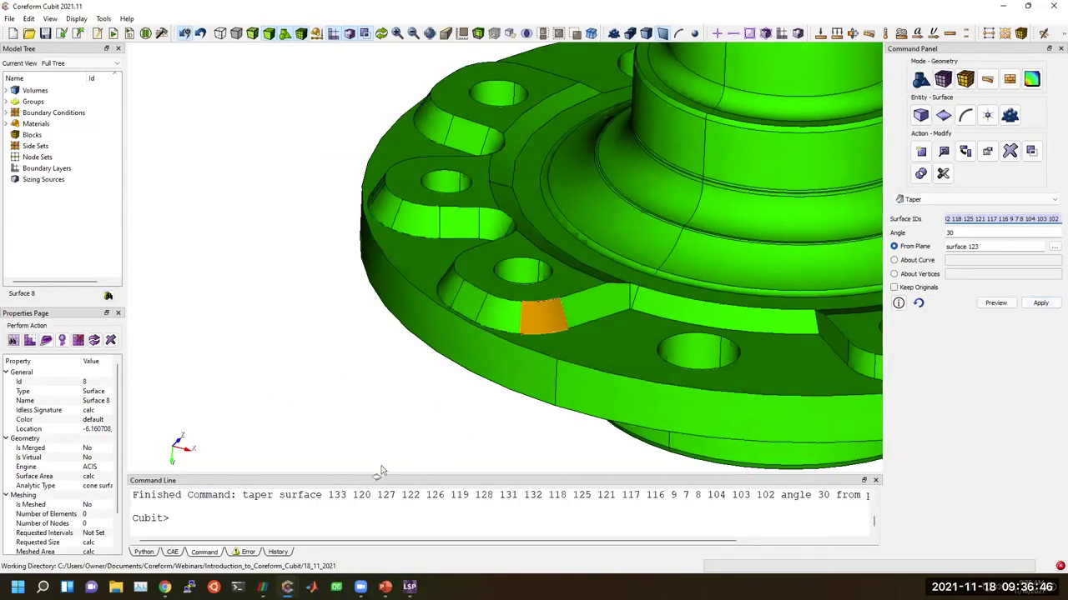
click(380, 432)
middle_drag(340, 401, 322, 414)
scroll(409, 372, down, 2)
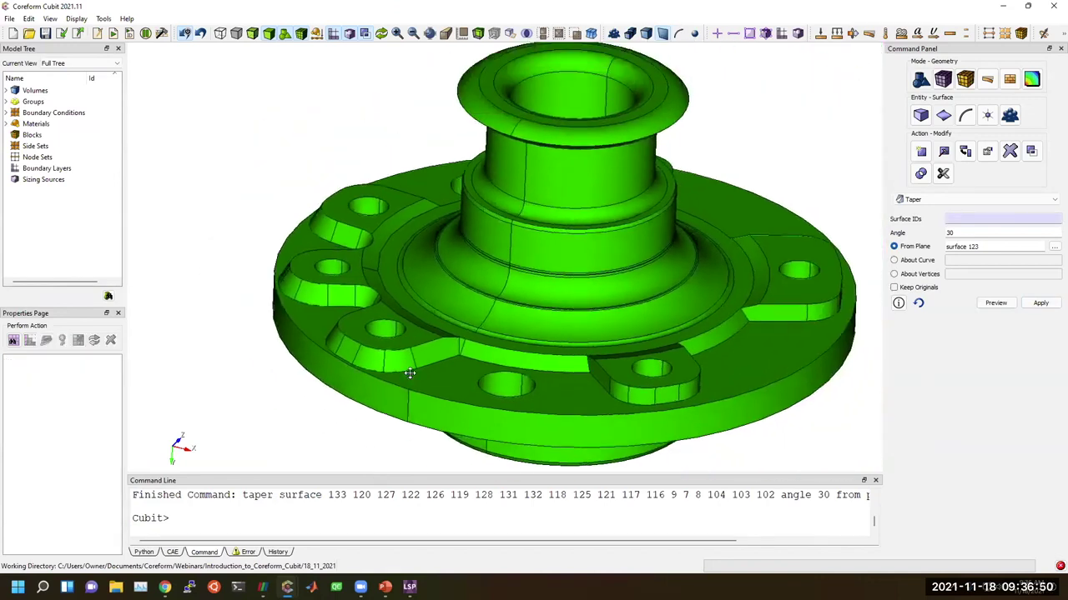
scroll(409, 373, down, 1)
scroll(427, 370, down, 1)
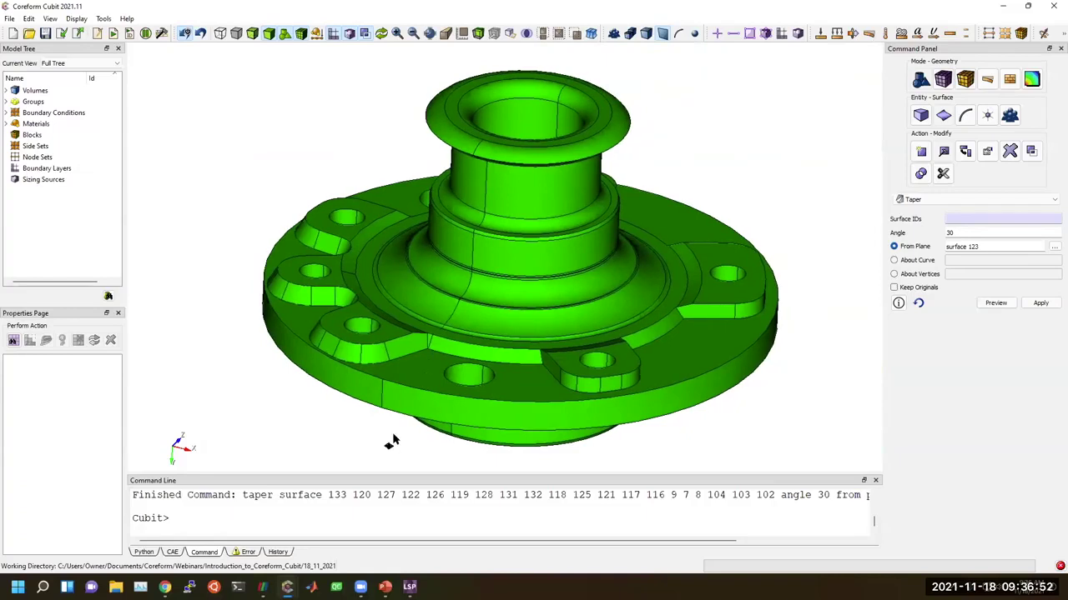
Switch to the PowerPoint slide show and advance from the Taper Surfaces slide to the "Thank you for attending!" slide
key(alt+Tab)
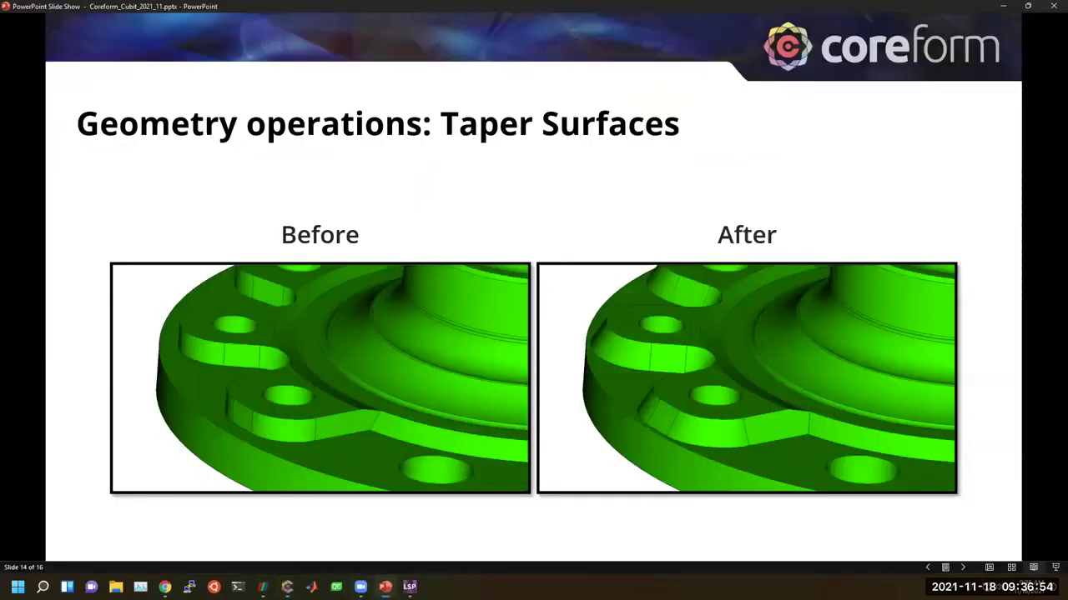
key(Right)
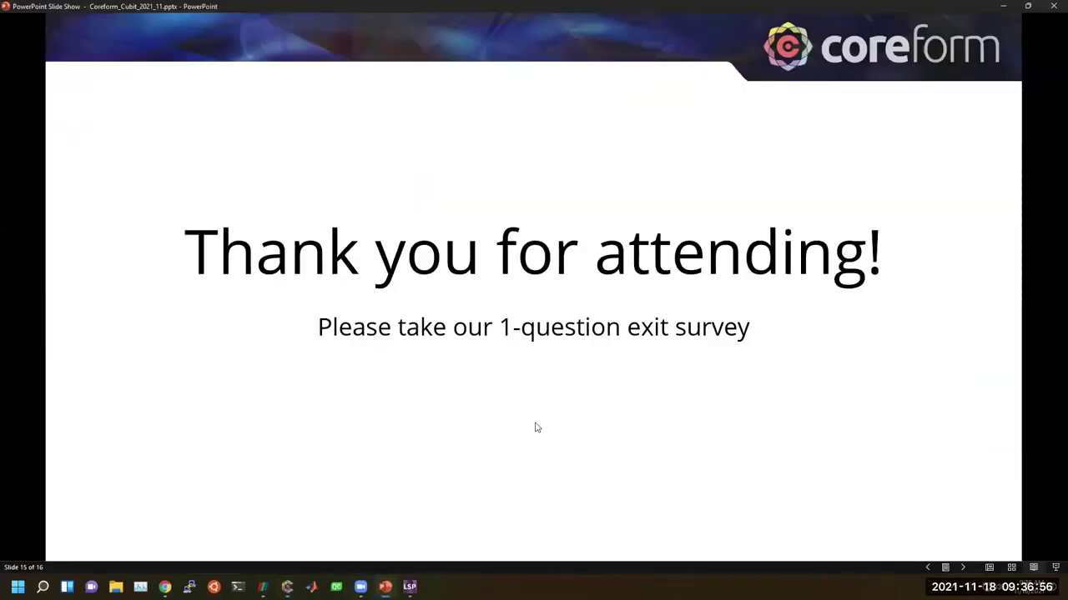